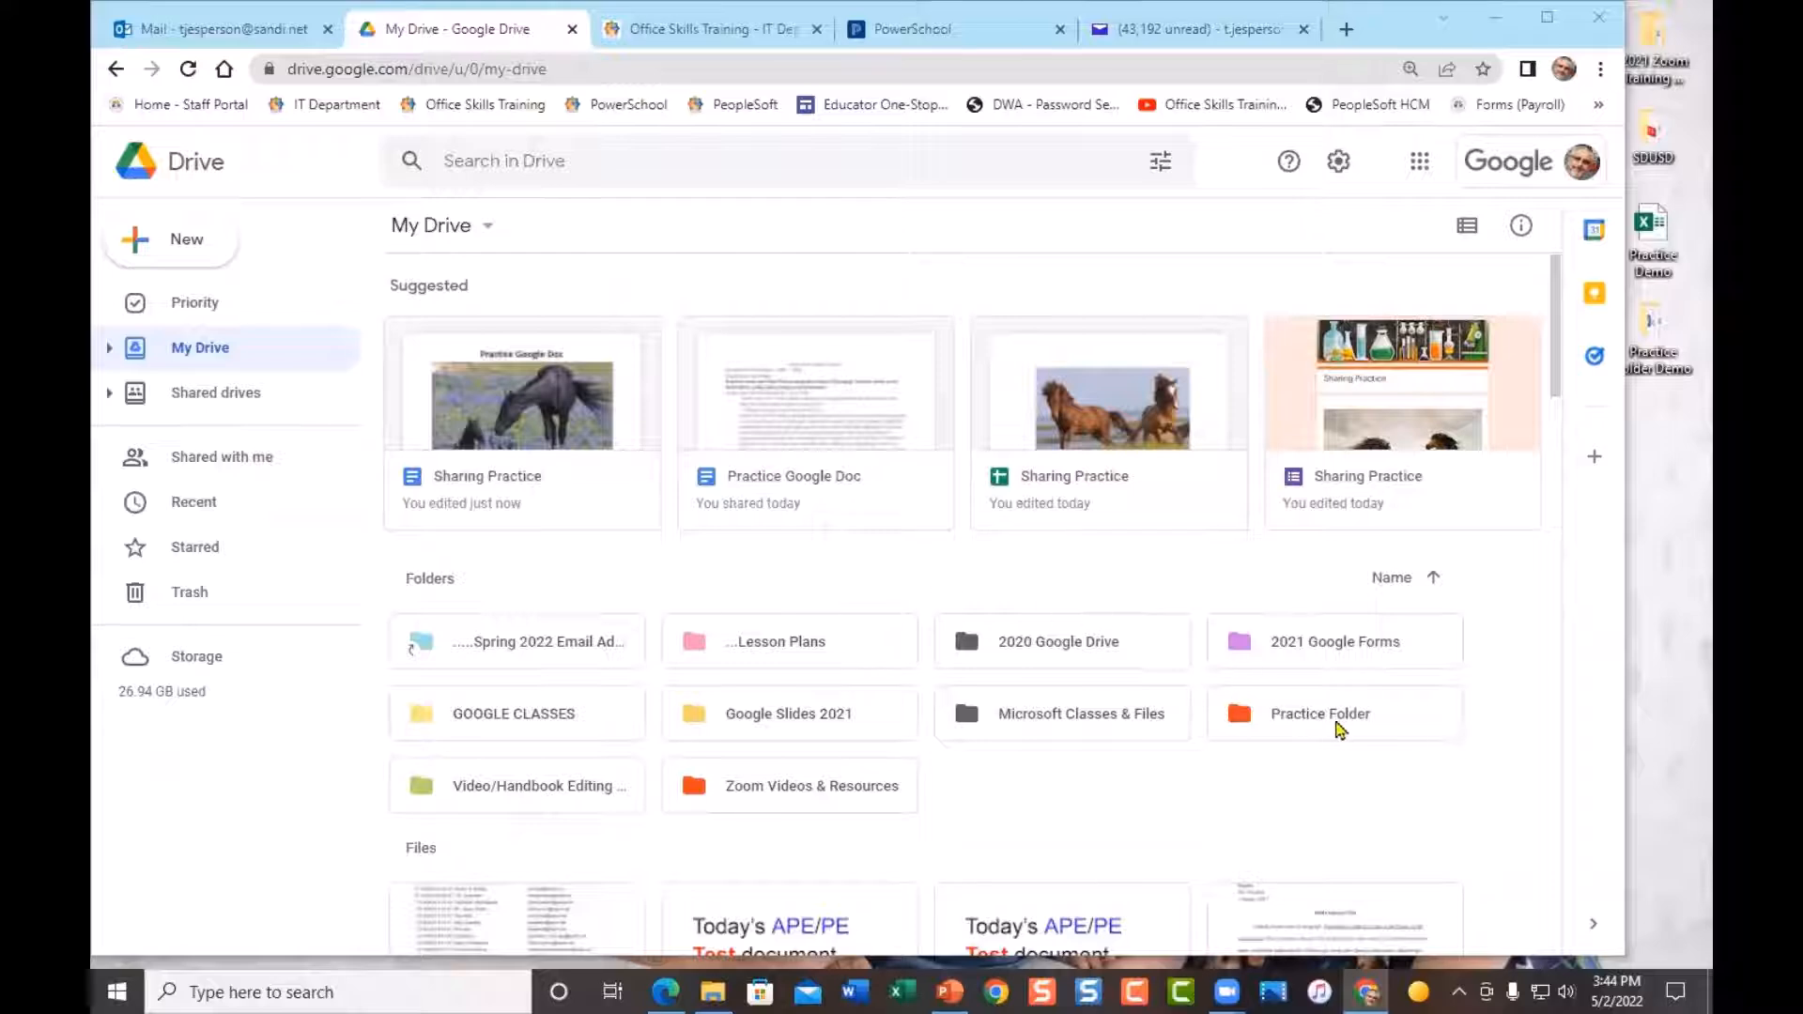
Open the Sharing Practice Google Doc in Practice Folder and add the Trainer T1 account as a share recipient
double_click(1328, 719)
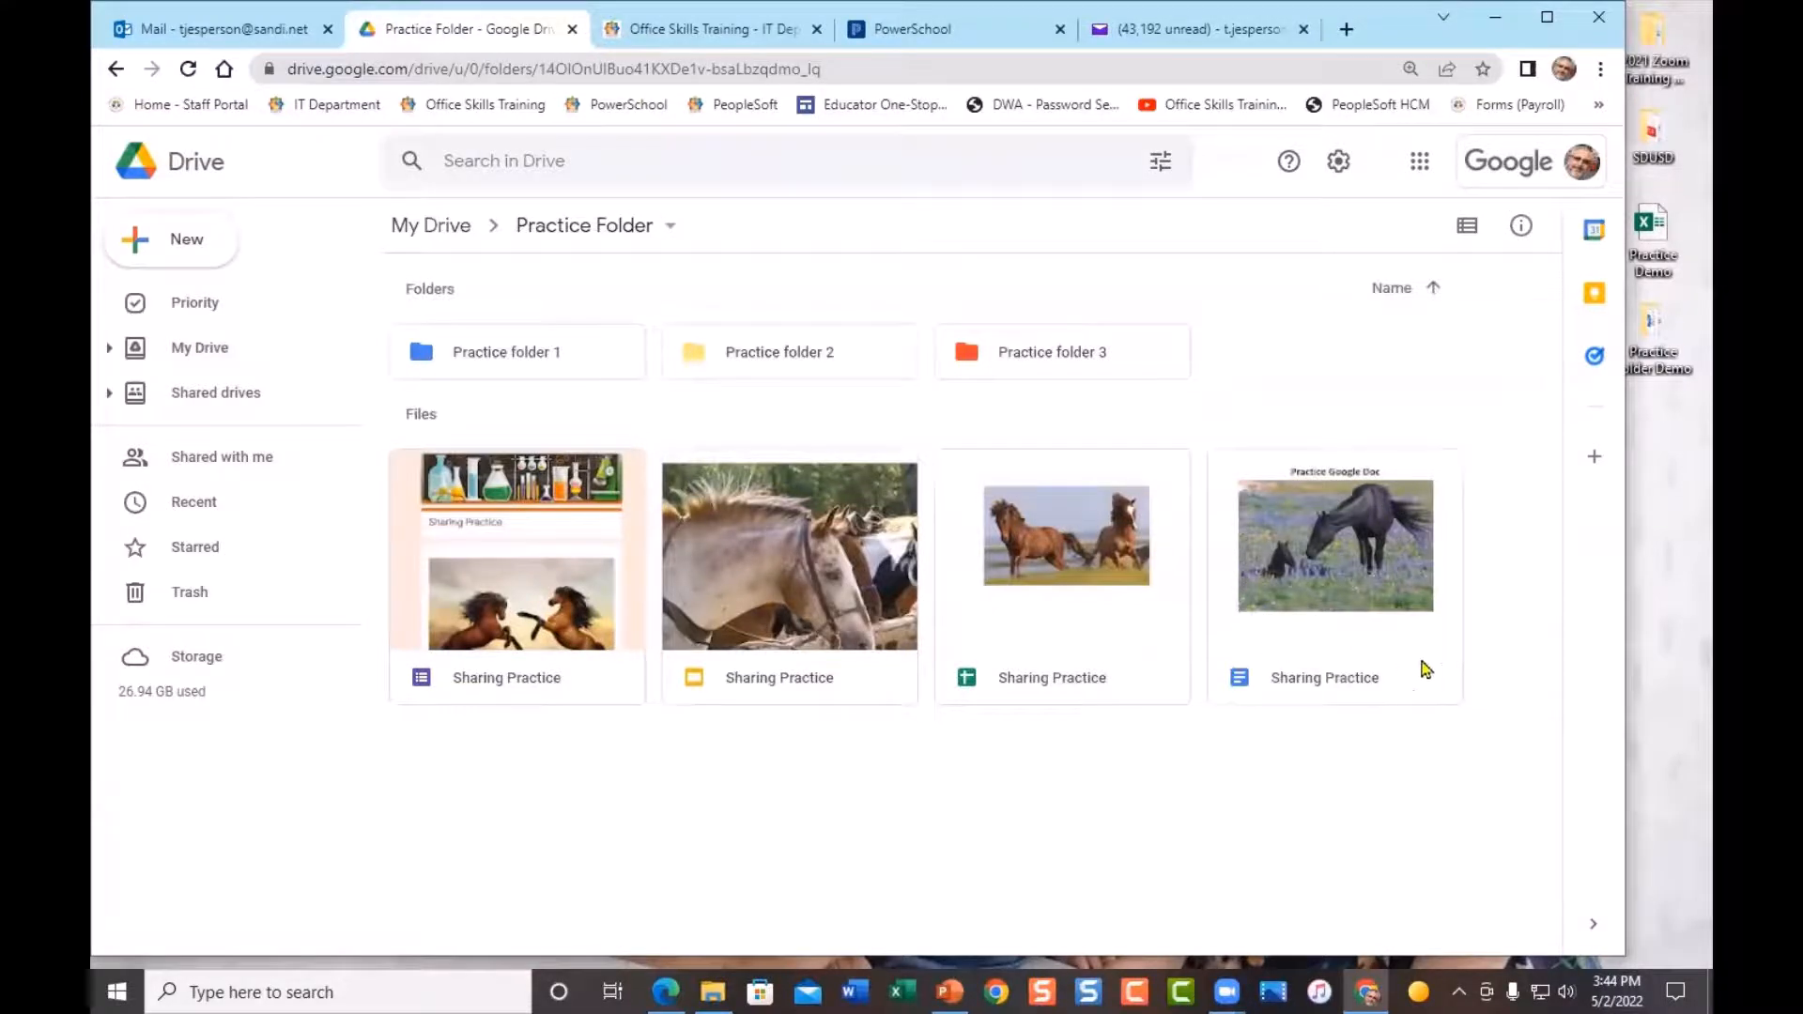
double_click(1355, 652)
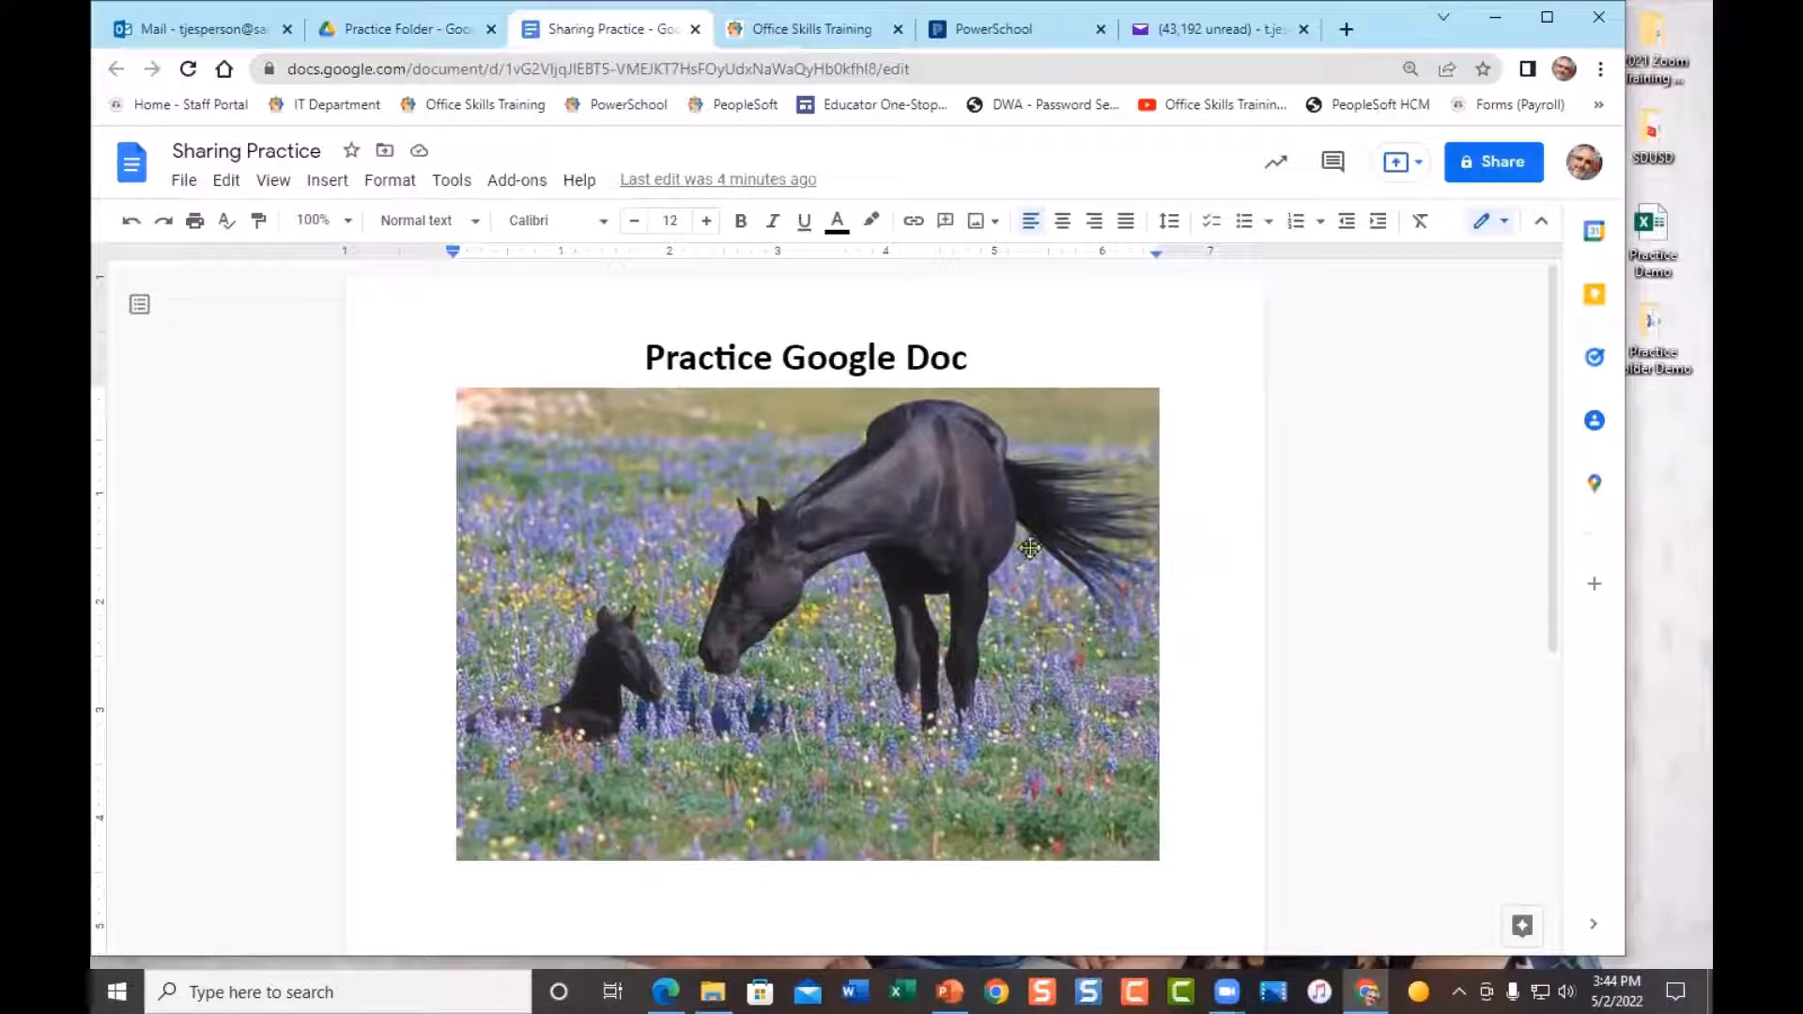
left_click(1493, 166)
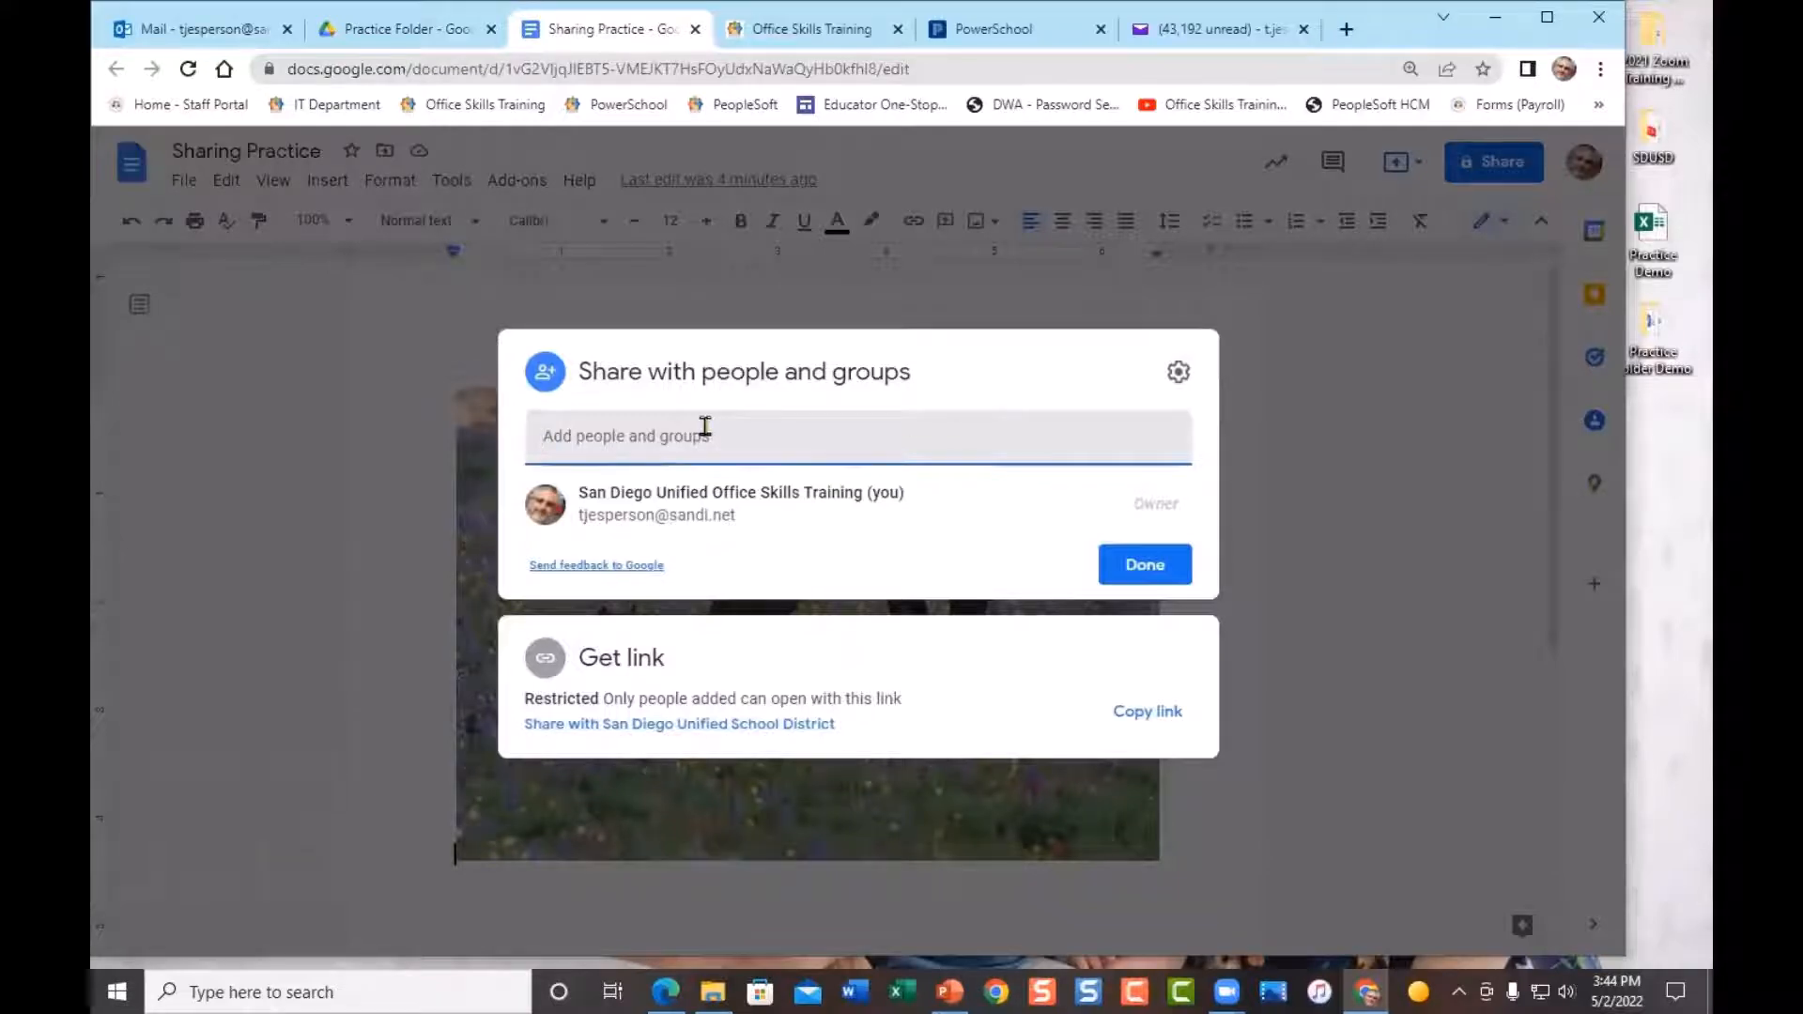
mouse_move(848, 519)
type("trainer T1 John Lennon")
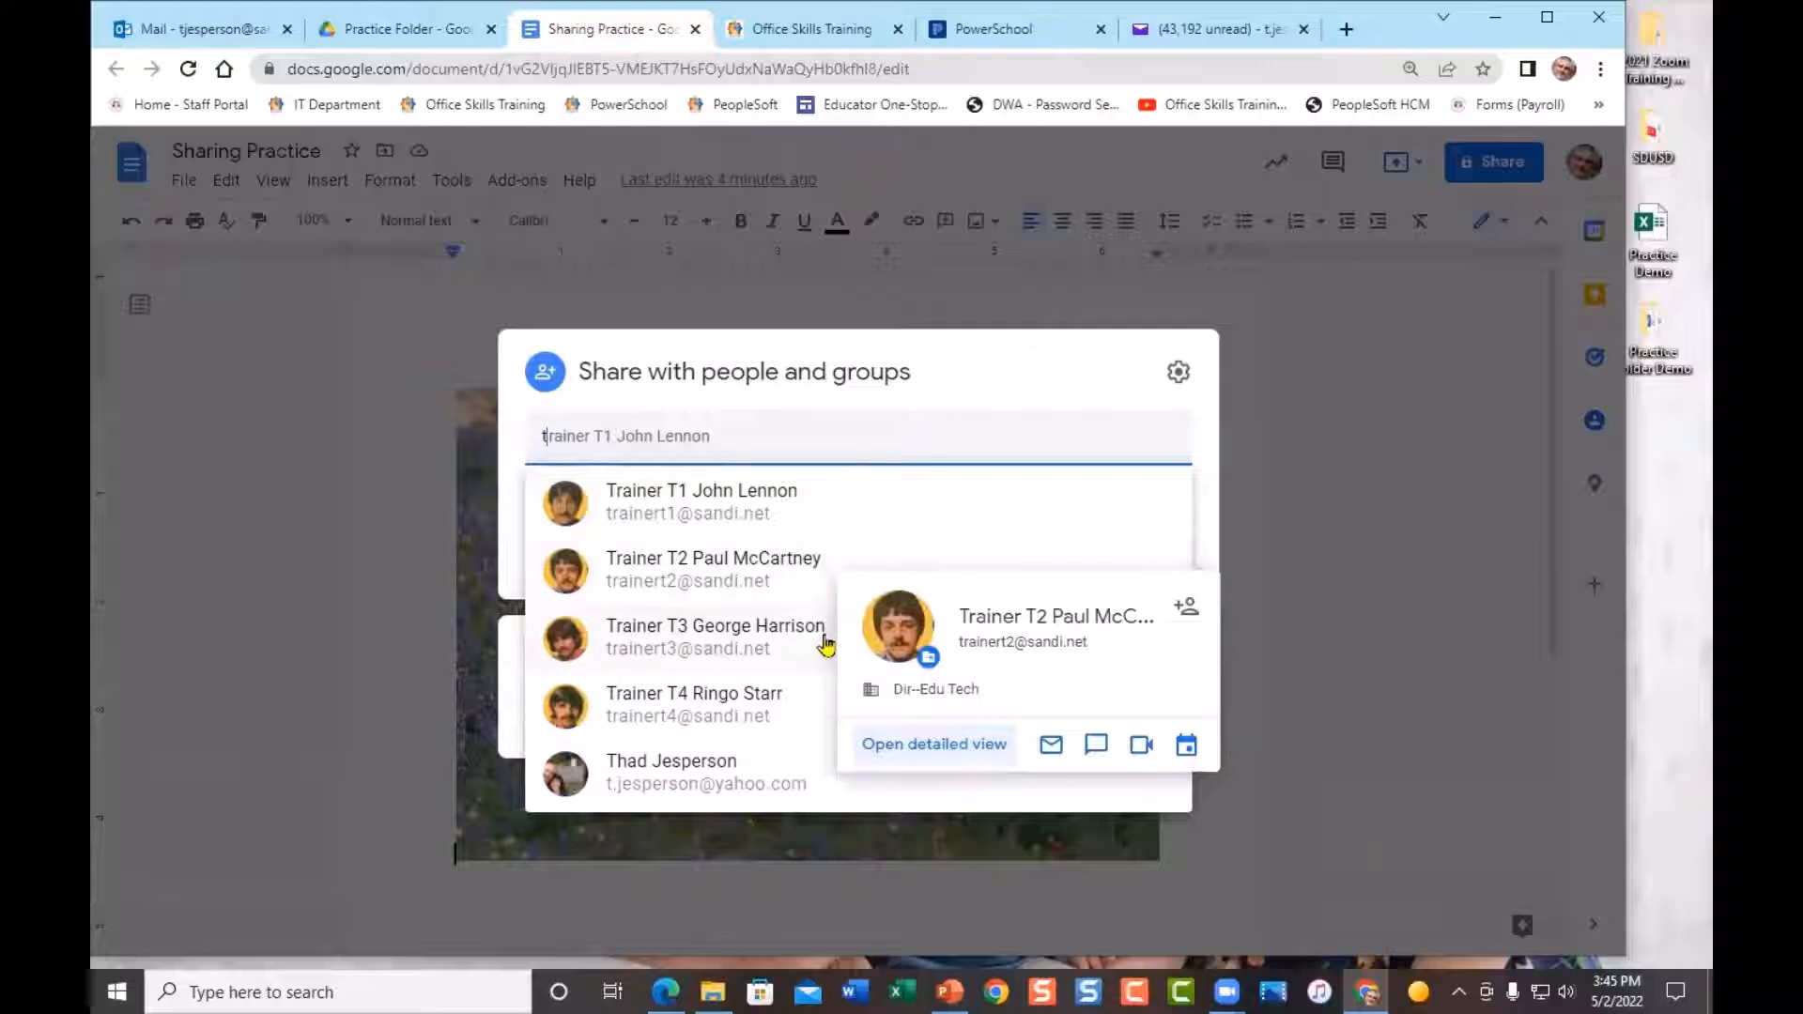
left_click(798, 499)
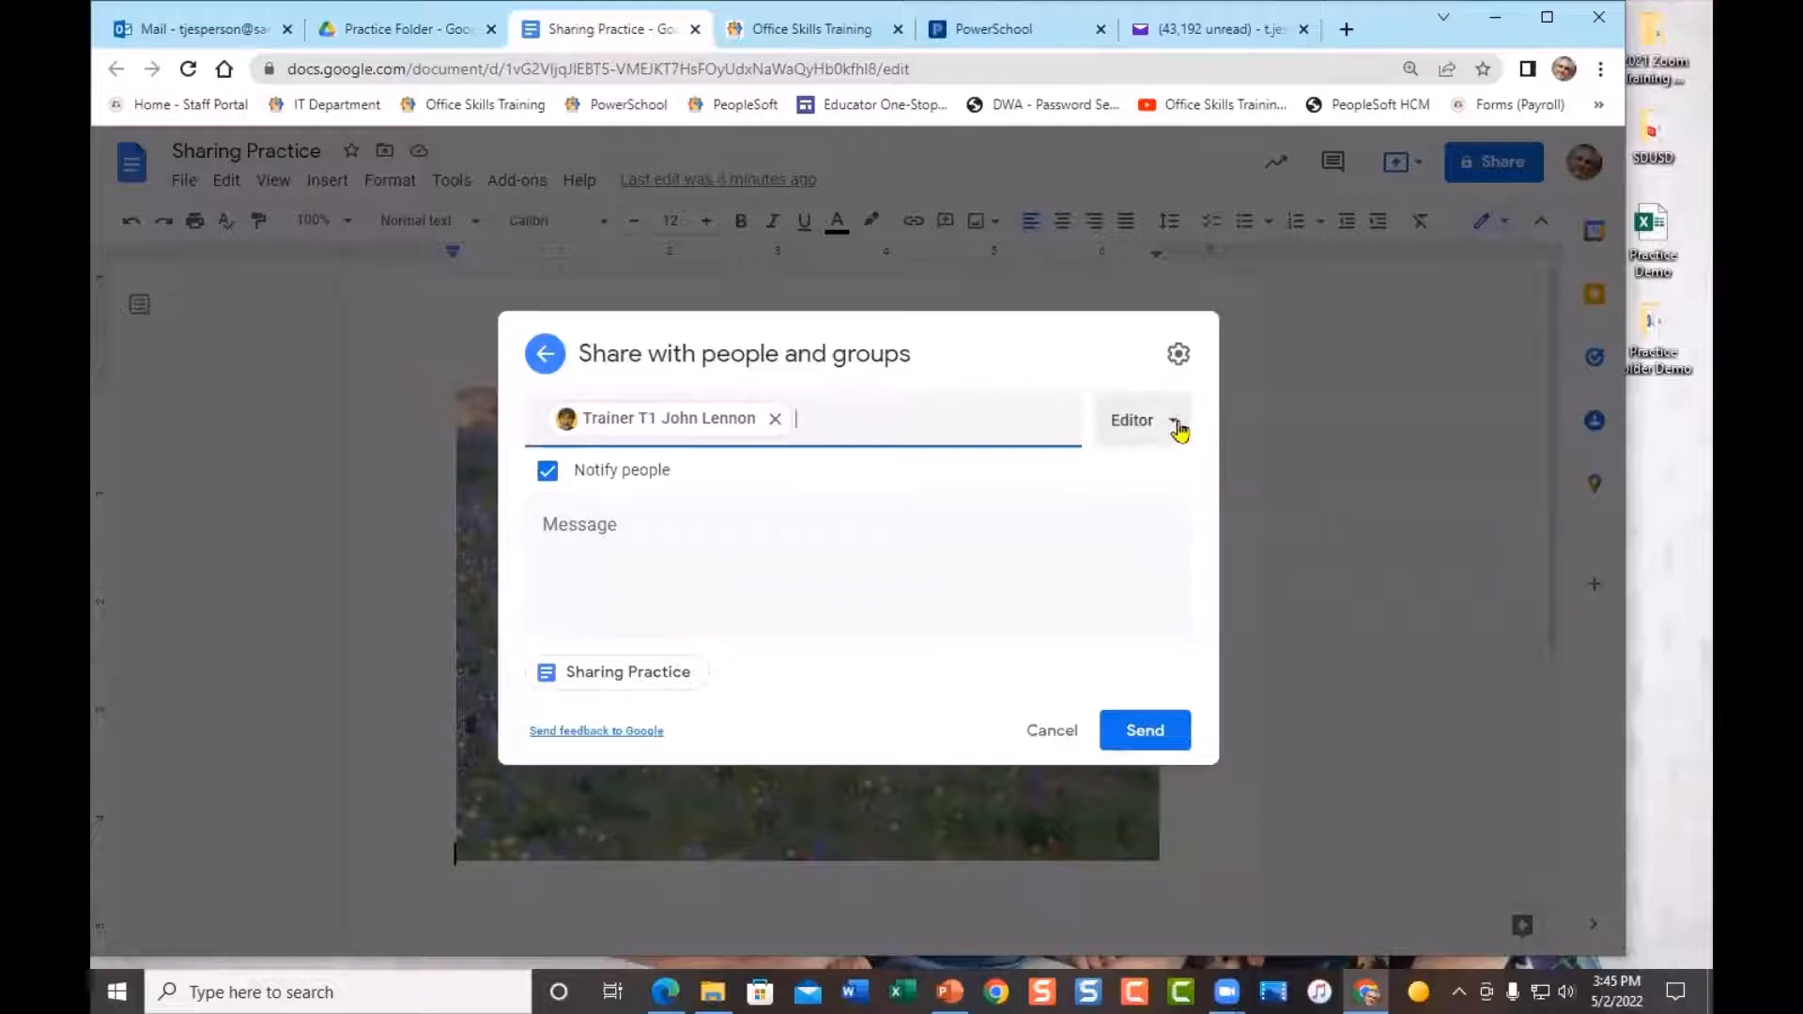
Review the permission levels and people-sharing settings, and send Trainer T1 the invitation as Editor with notification on
left_click(1174, 423)
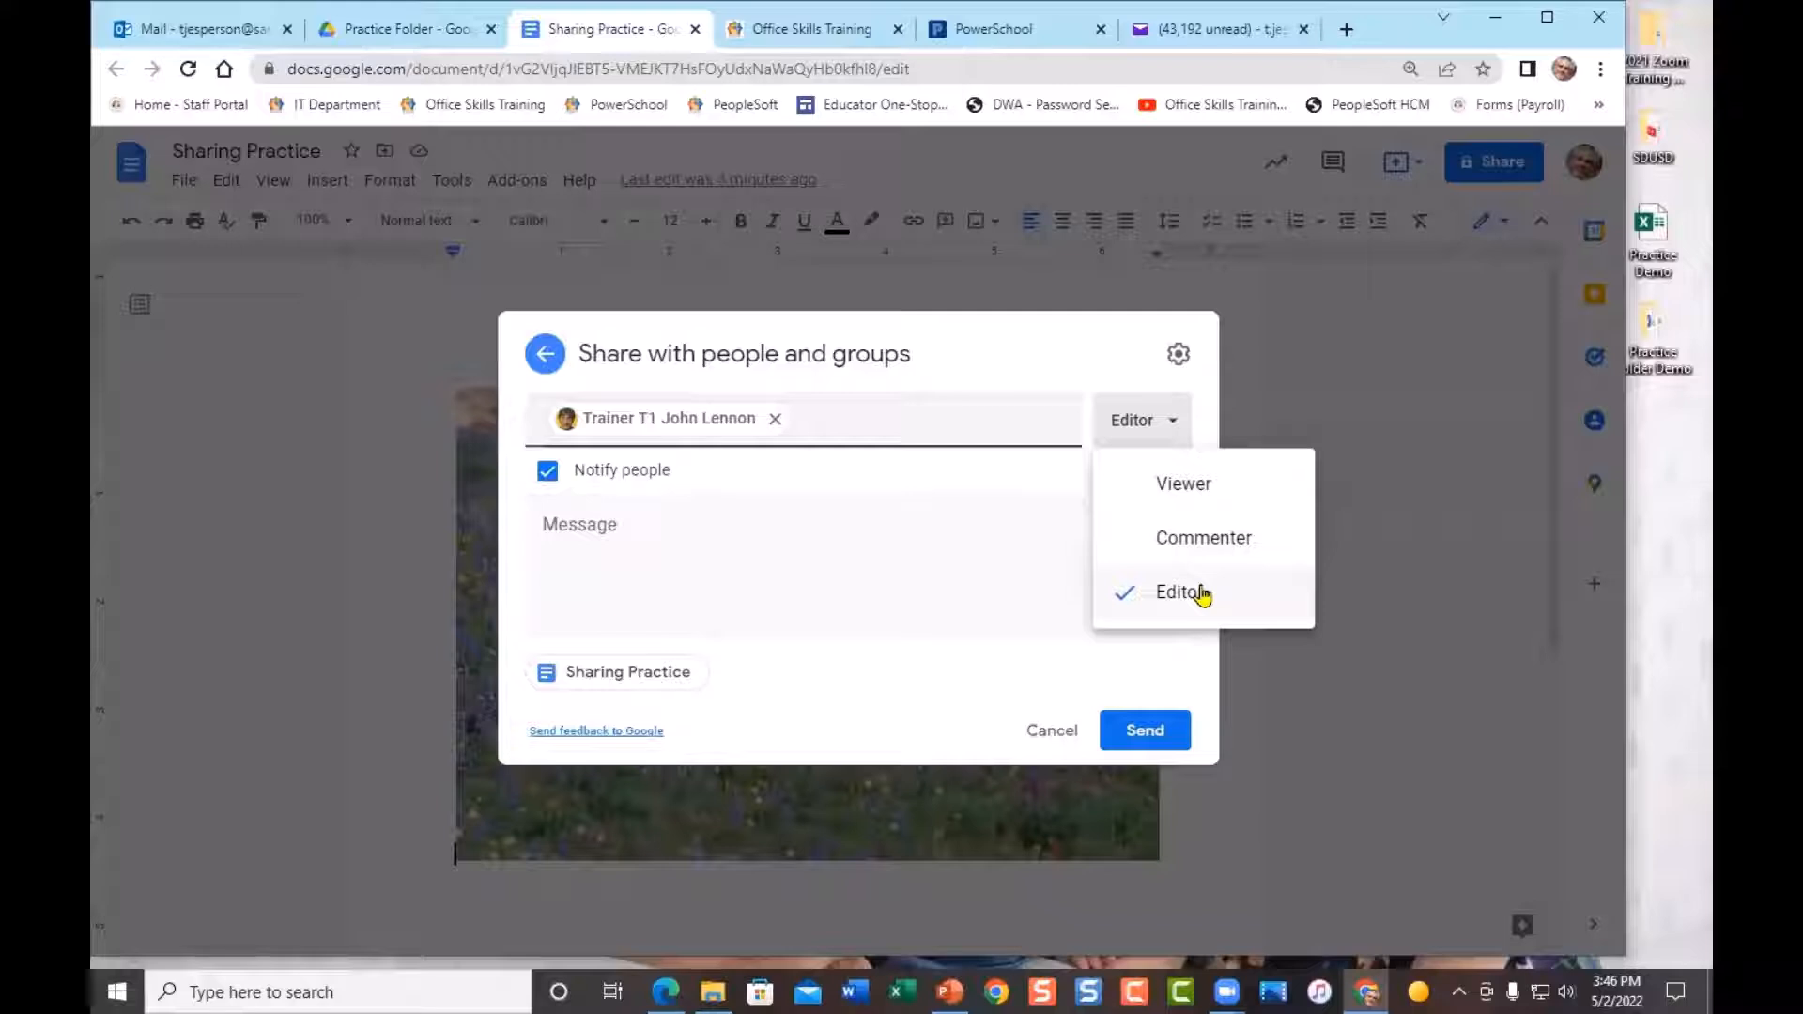
left_click(1055, 354)
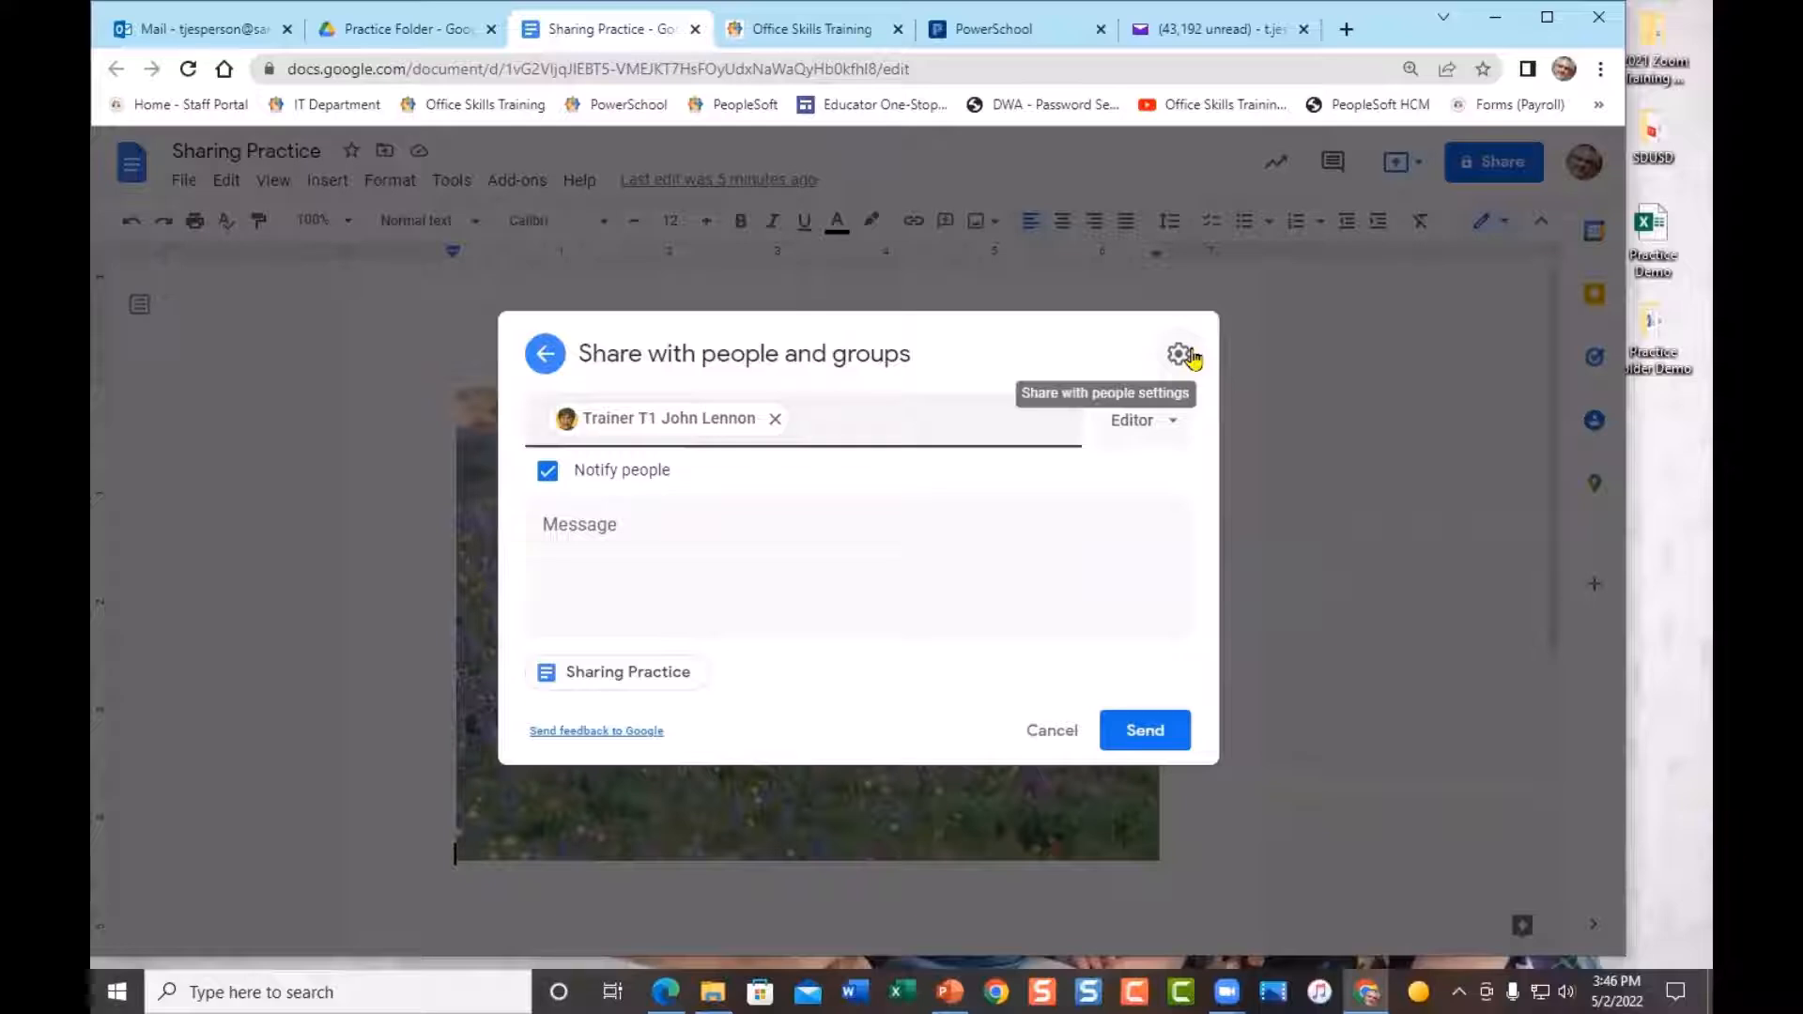
left_click(1180, 354)
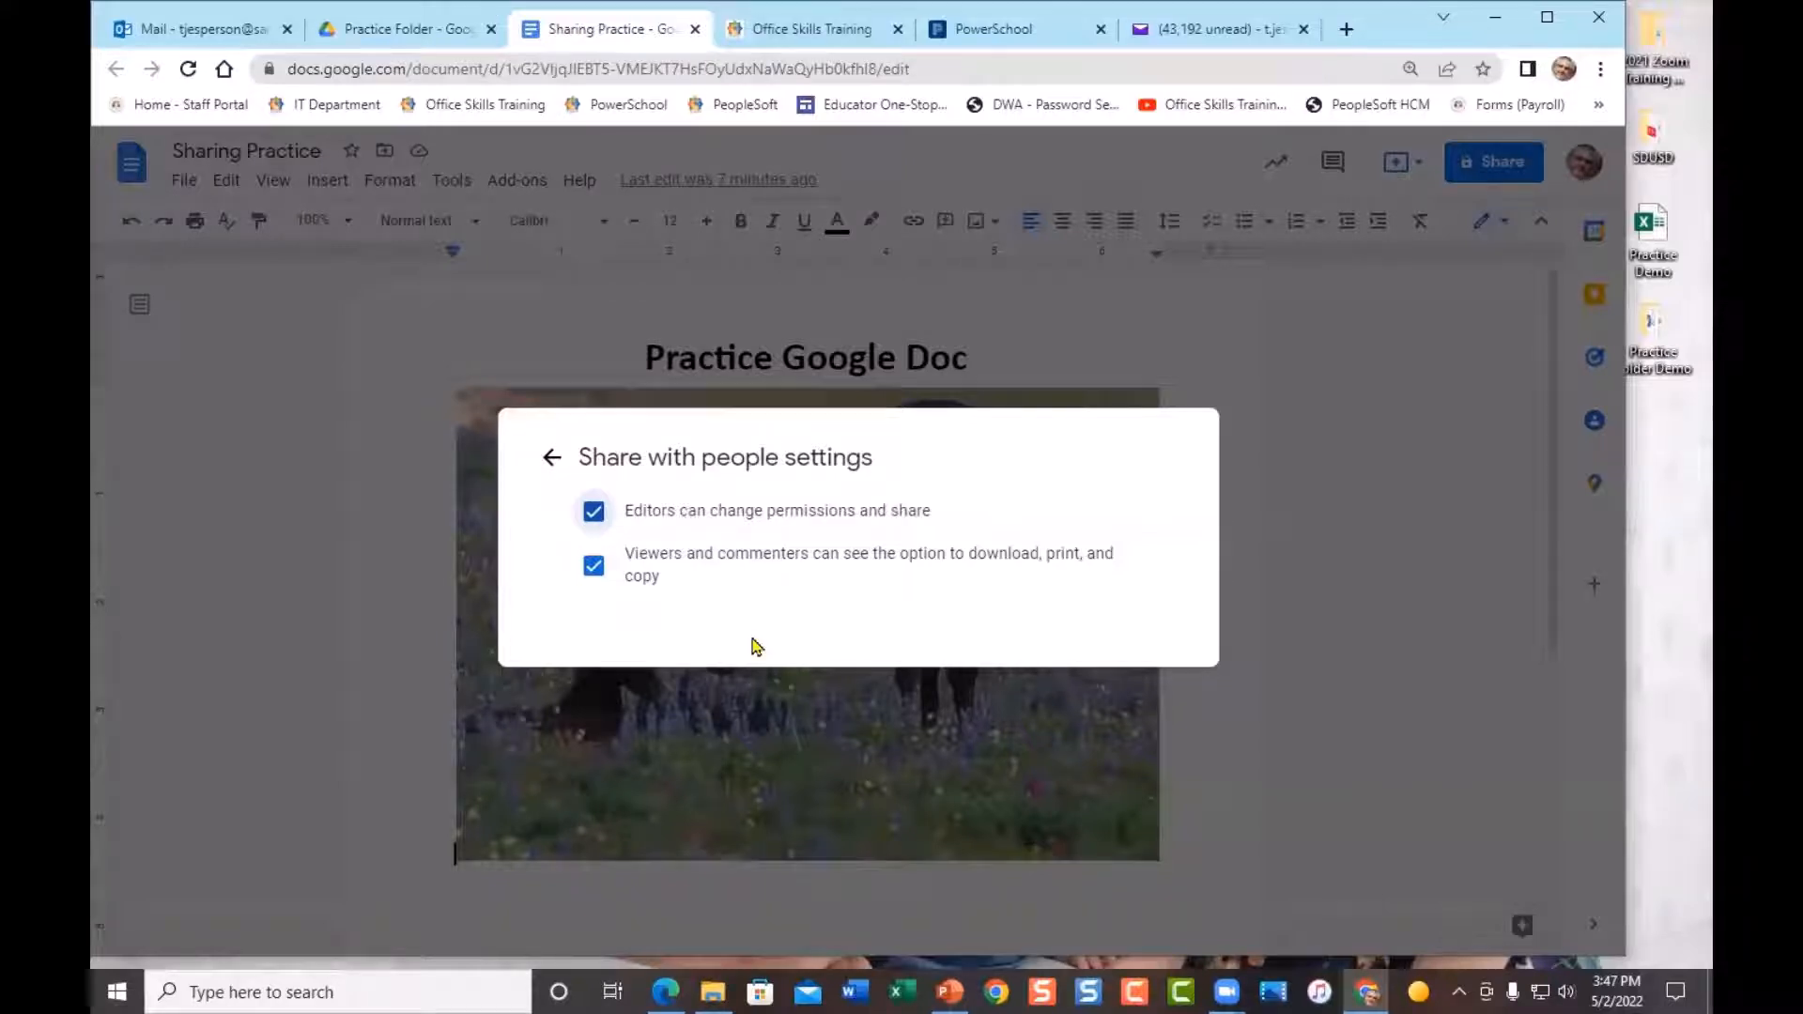
left_click(551, 458)
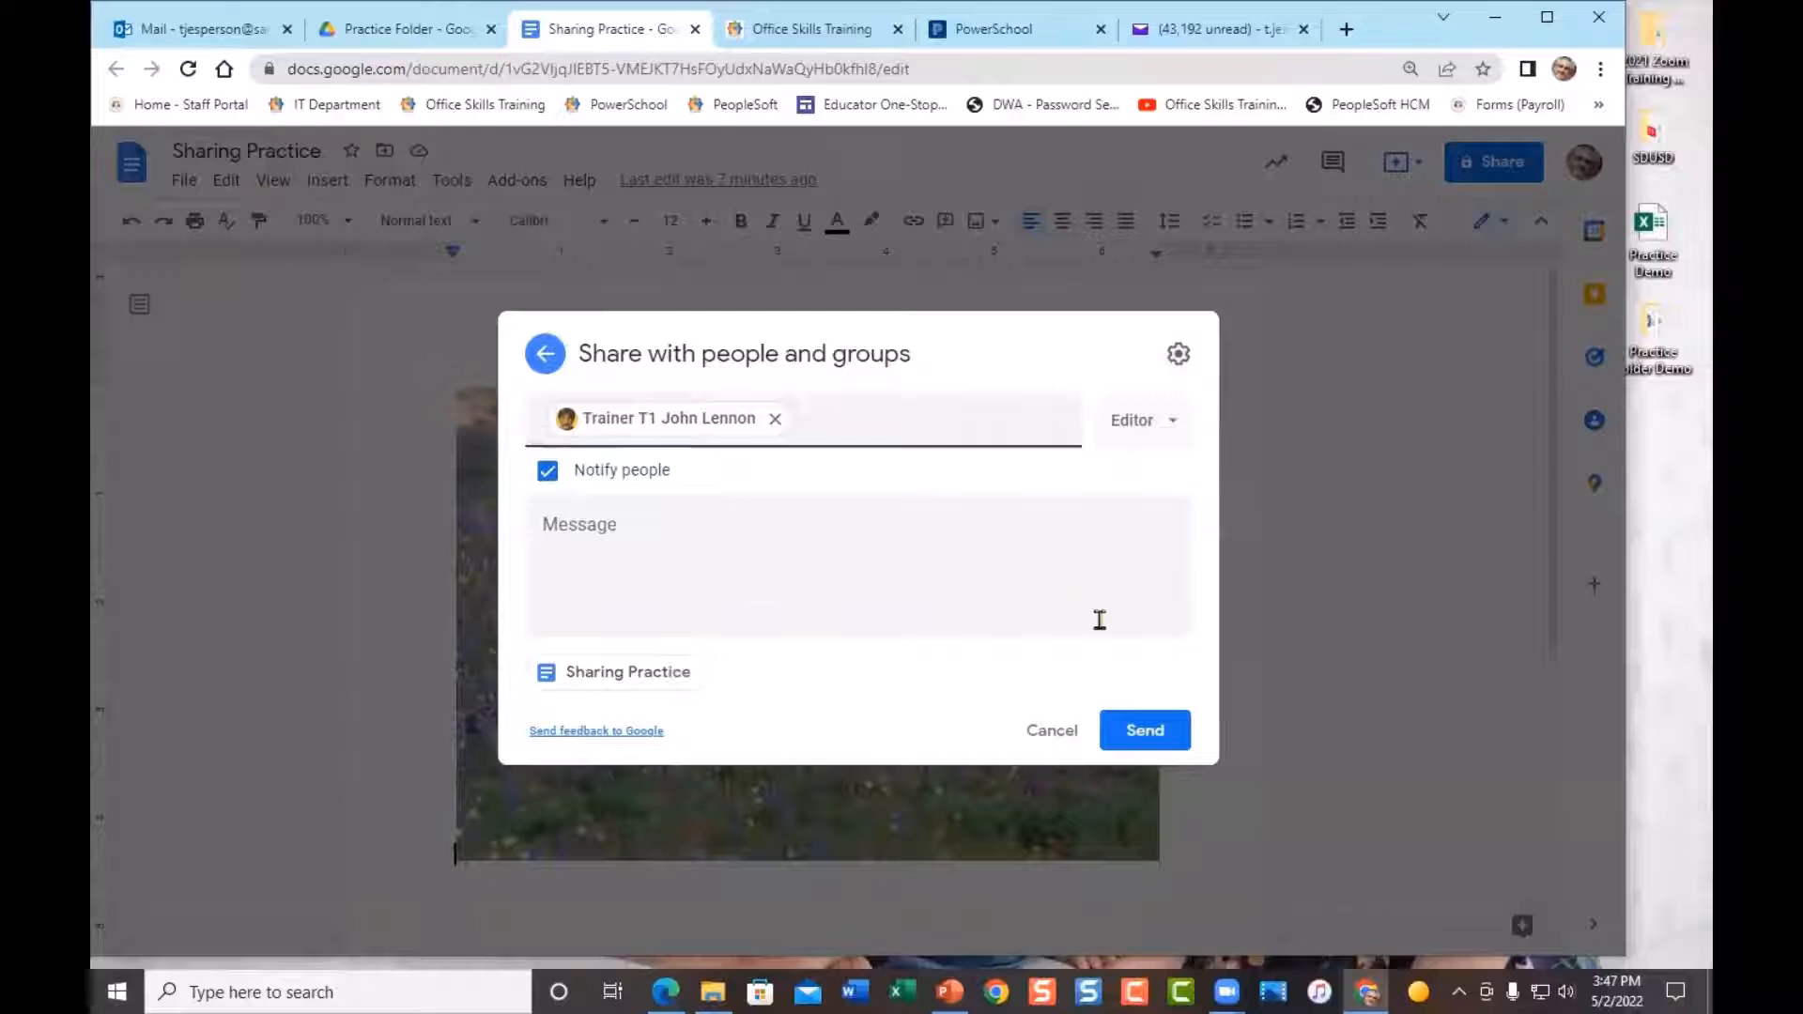
left_click(1145, 732)
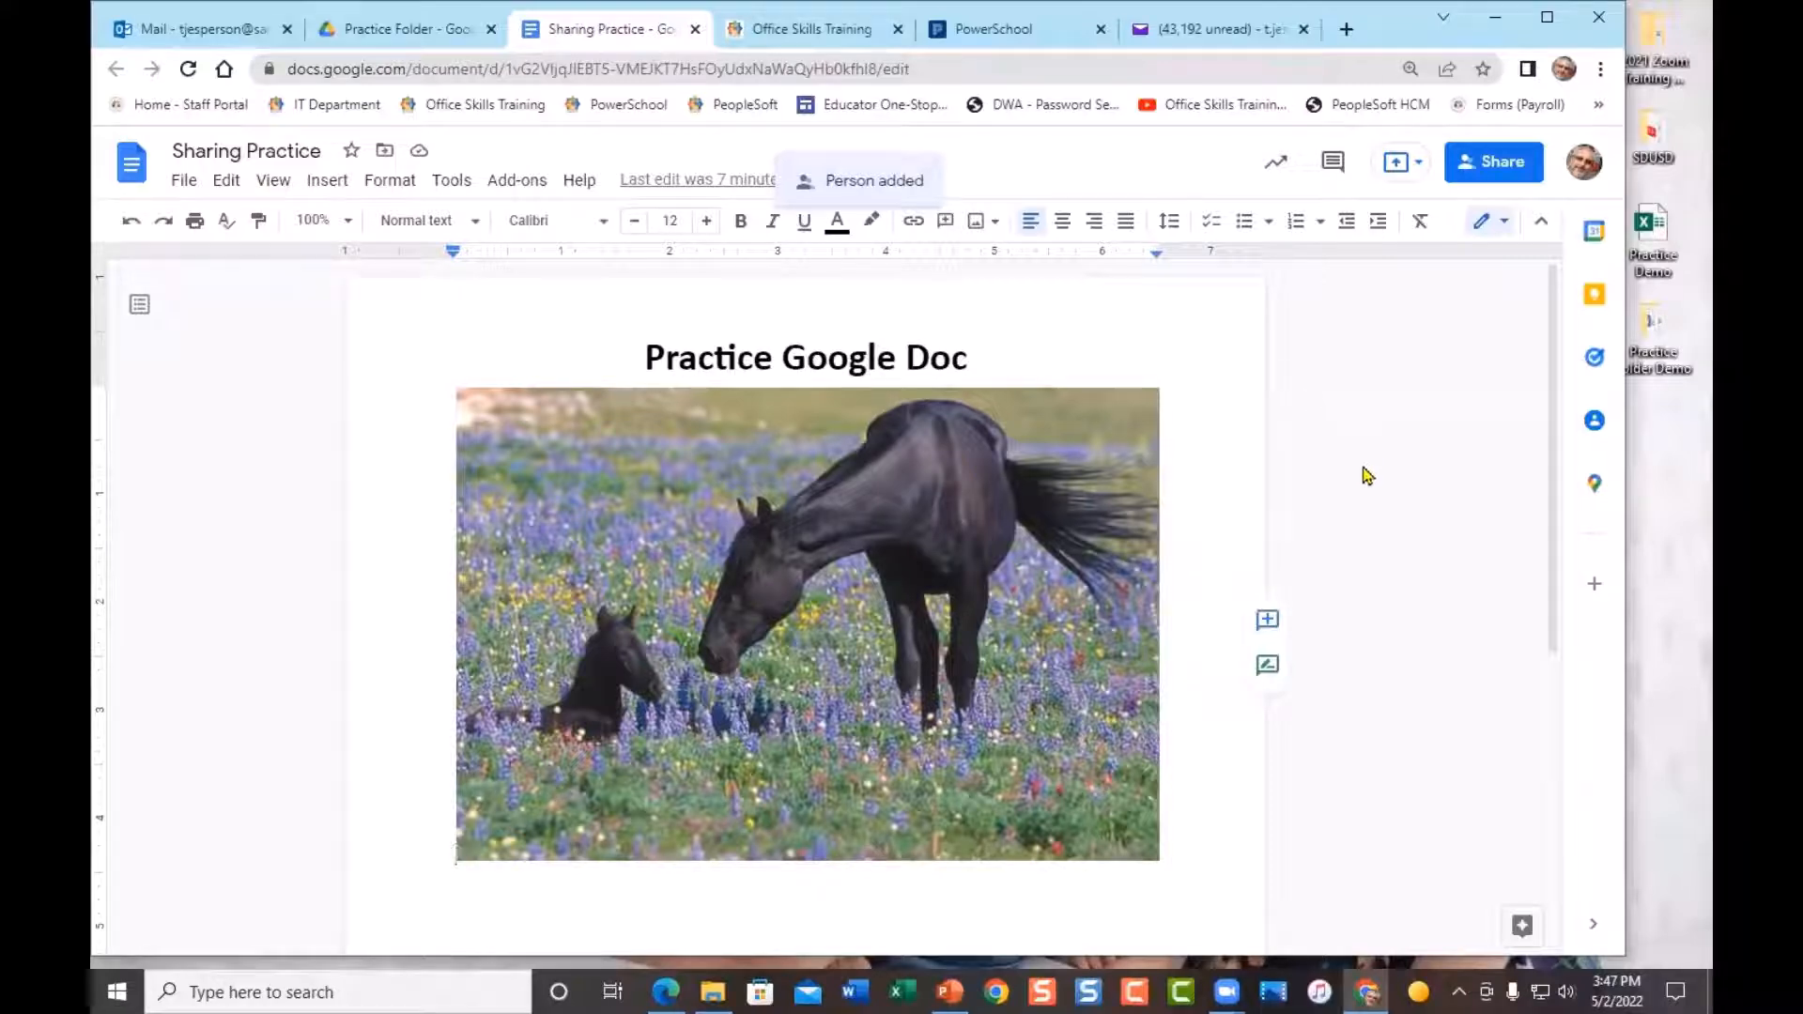
Return from the open document to the Practice Folder in Drive
left_click(401, 34)
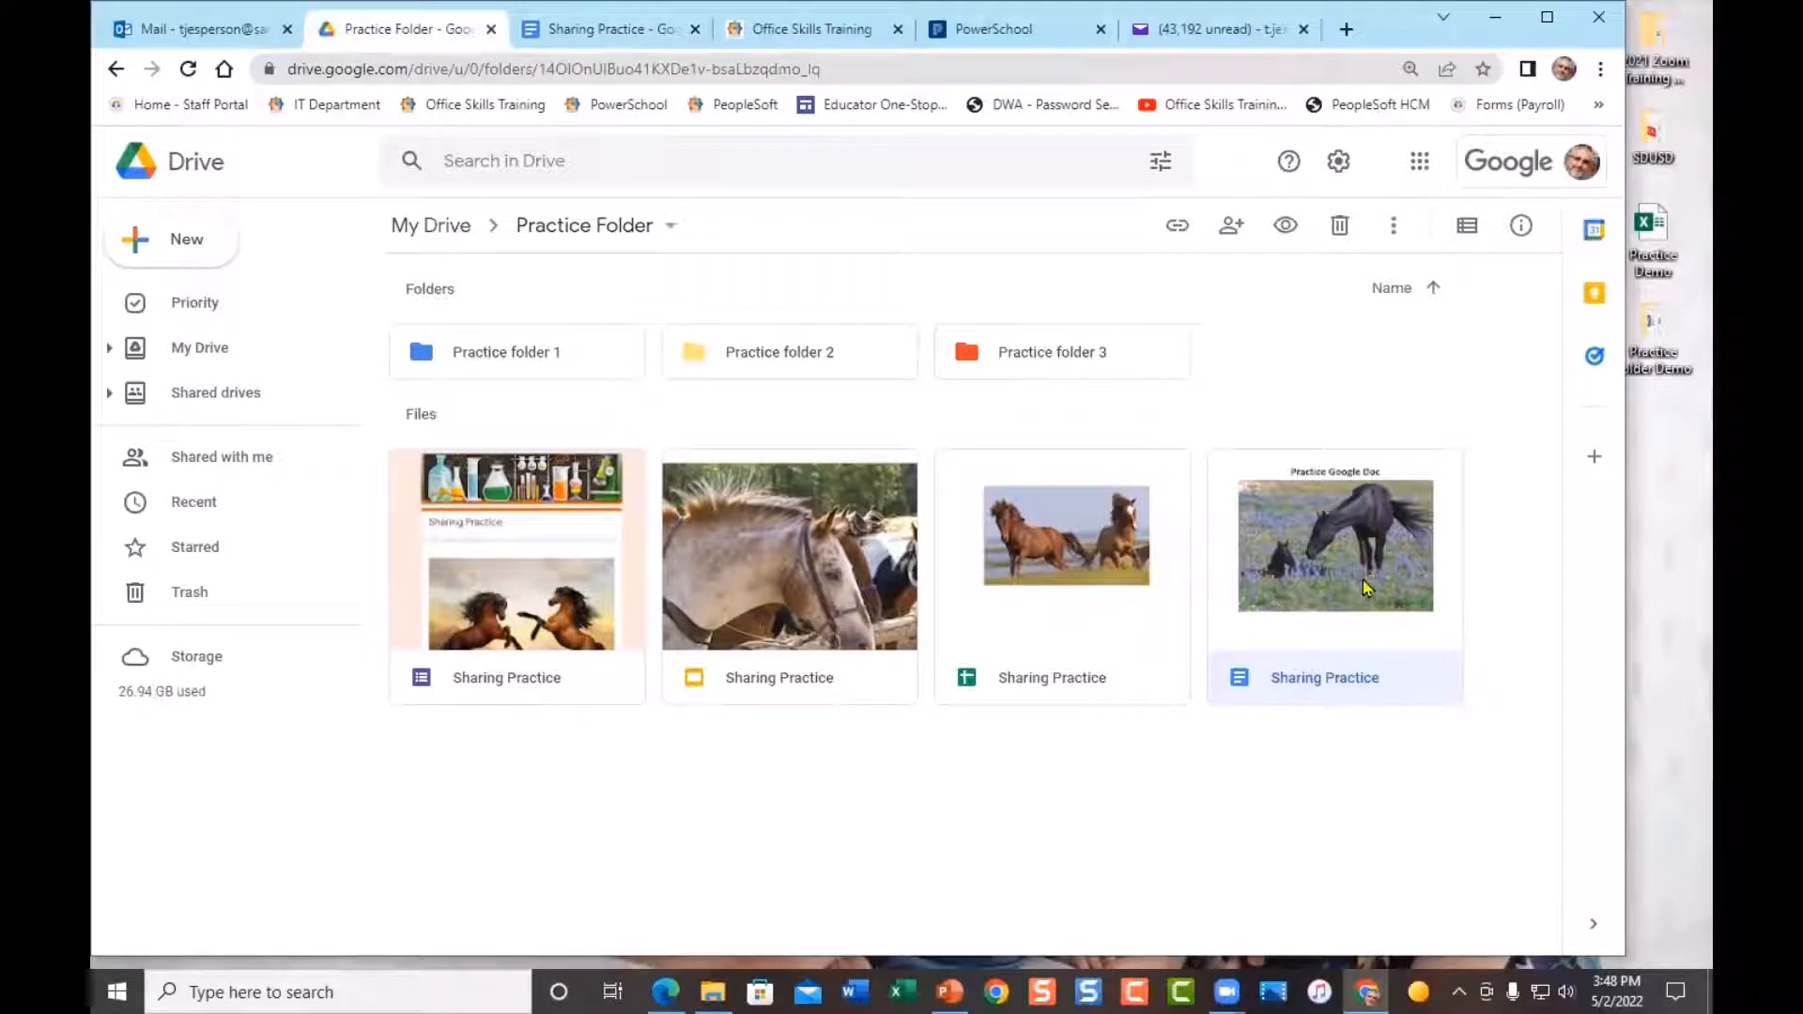
left_click(608, 31)
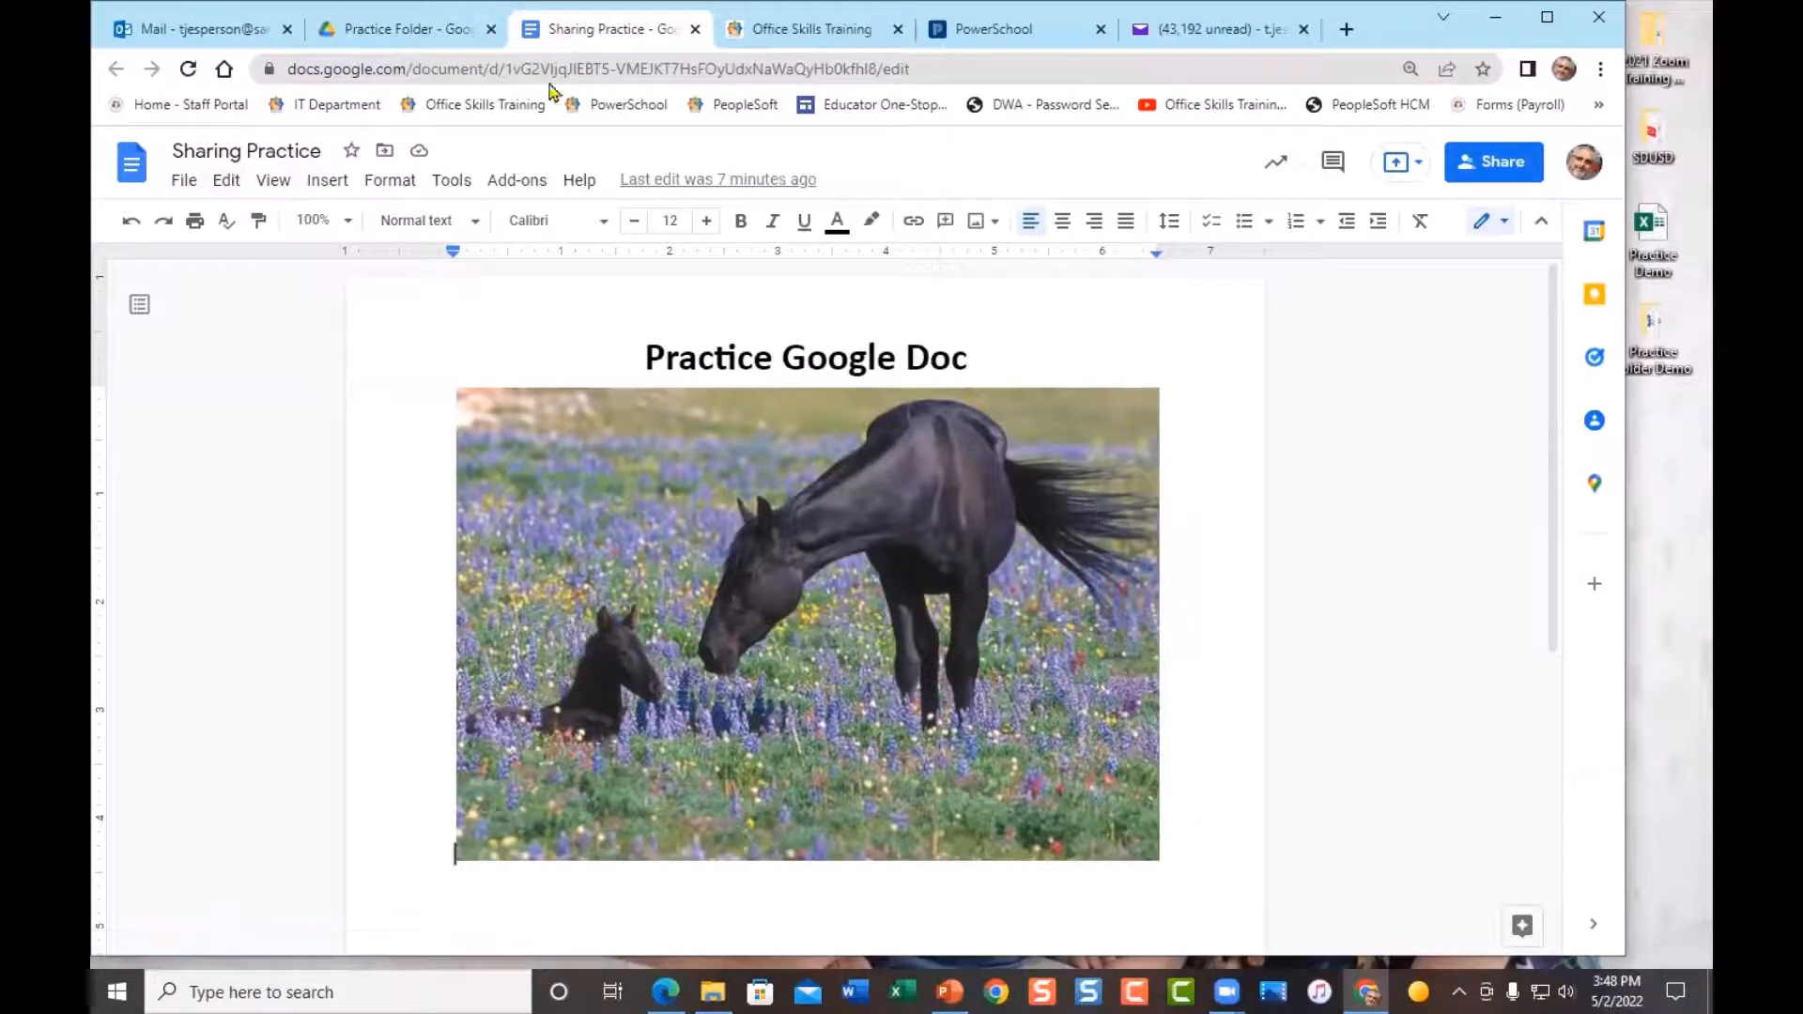
left_click(430, 38)
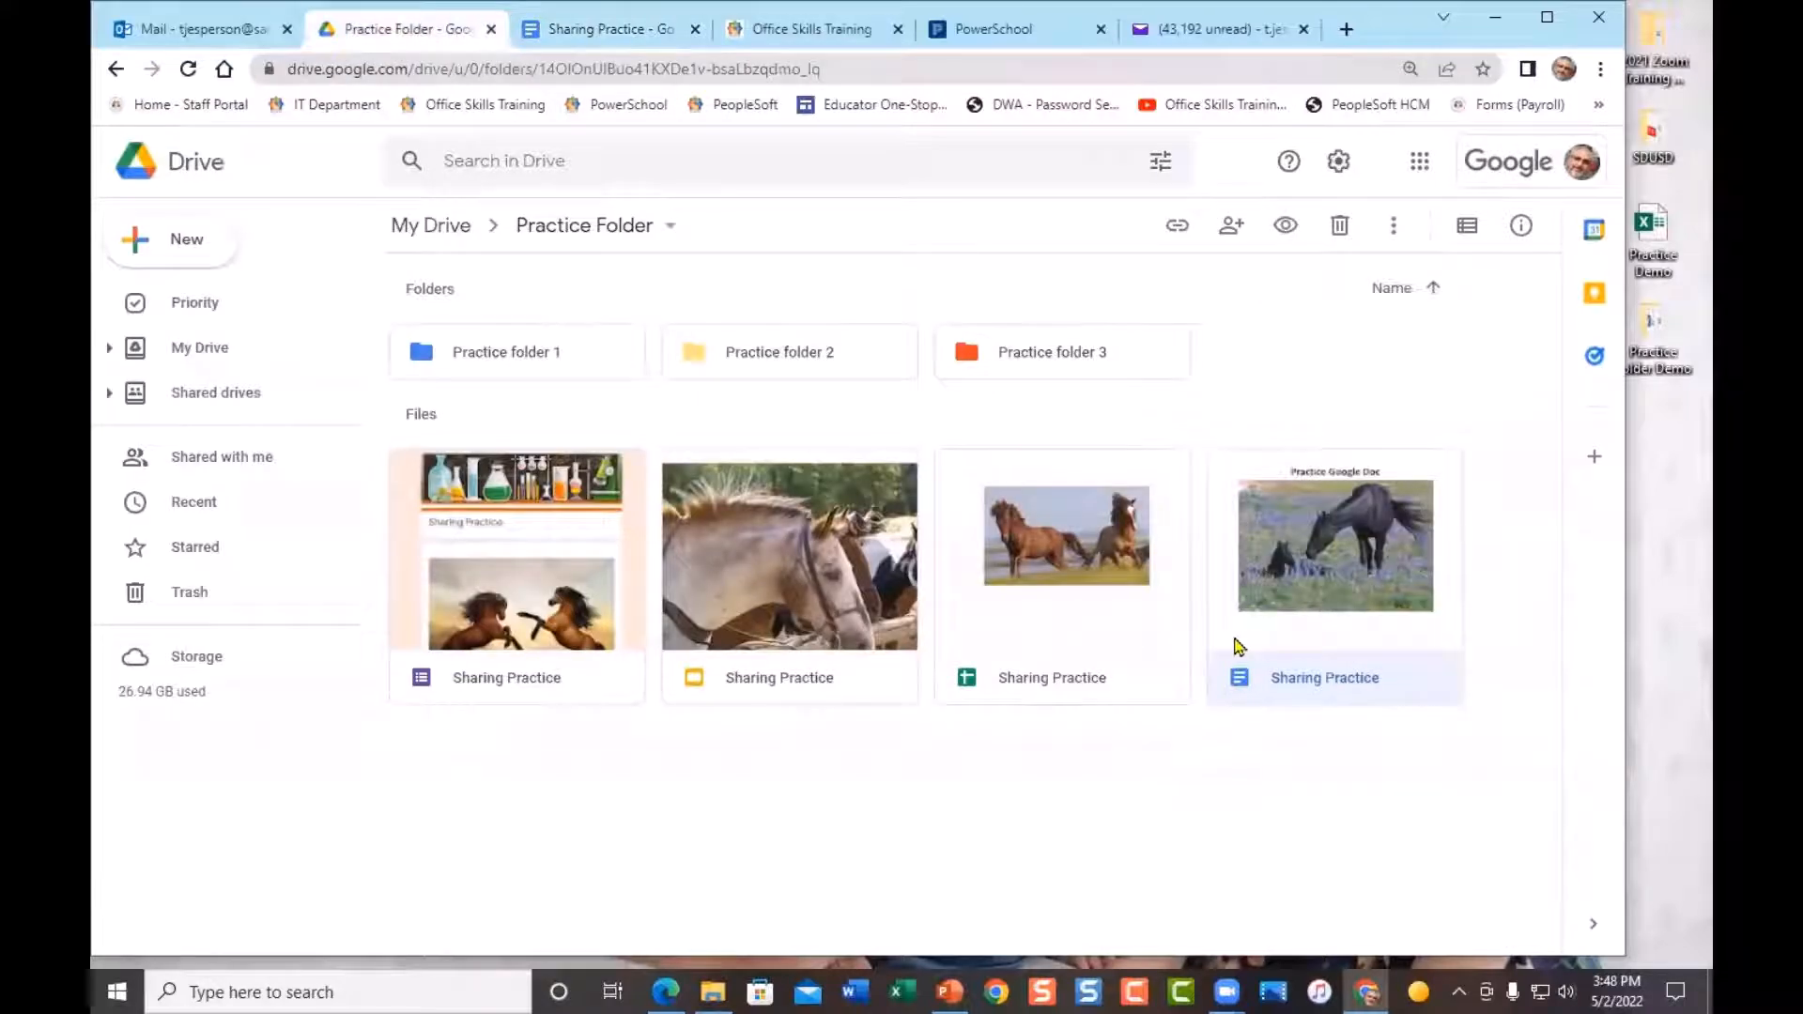
left_click(1141, 786)
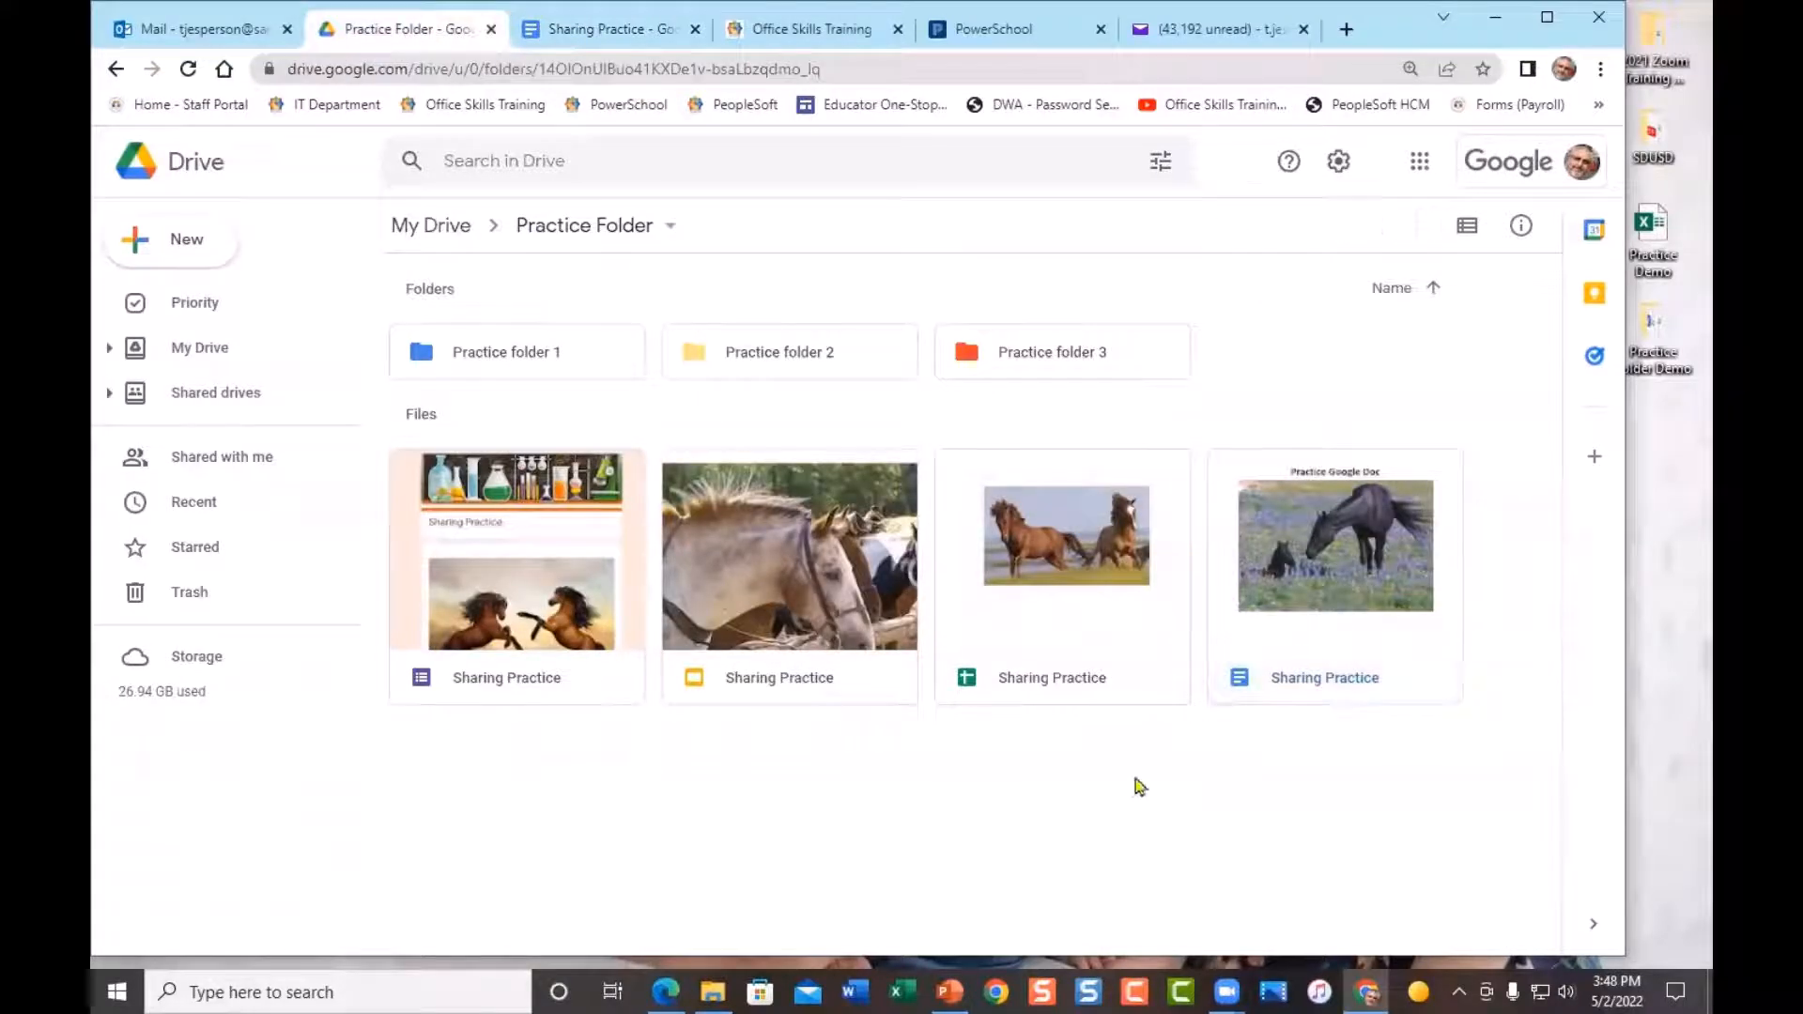
left_click(1141, 576)
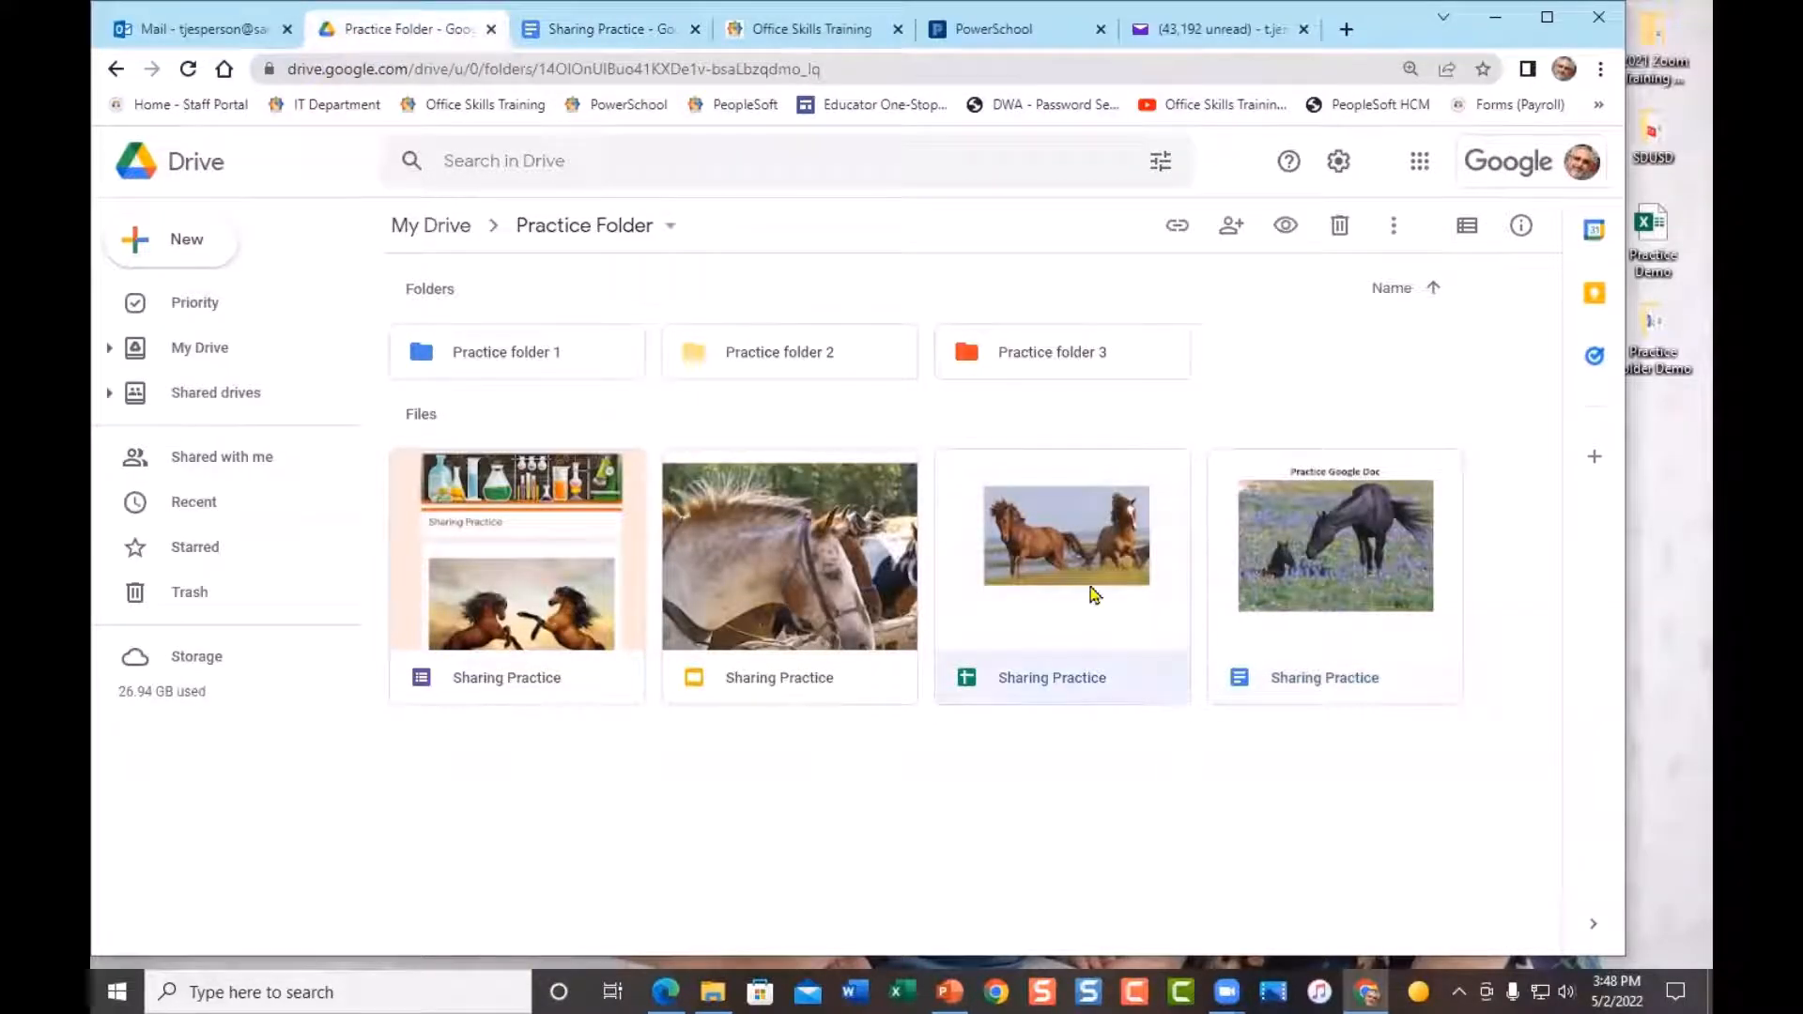
left_click(753, 599)
left_click(533, 631)
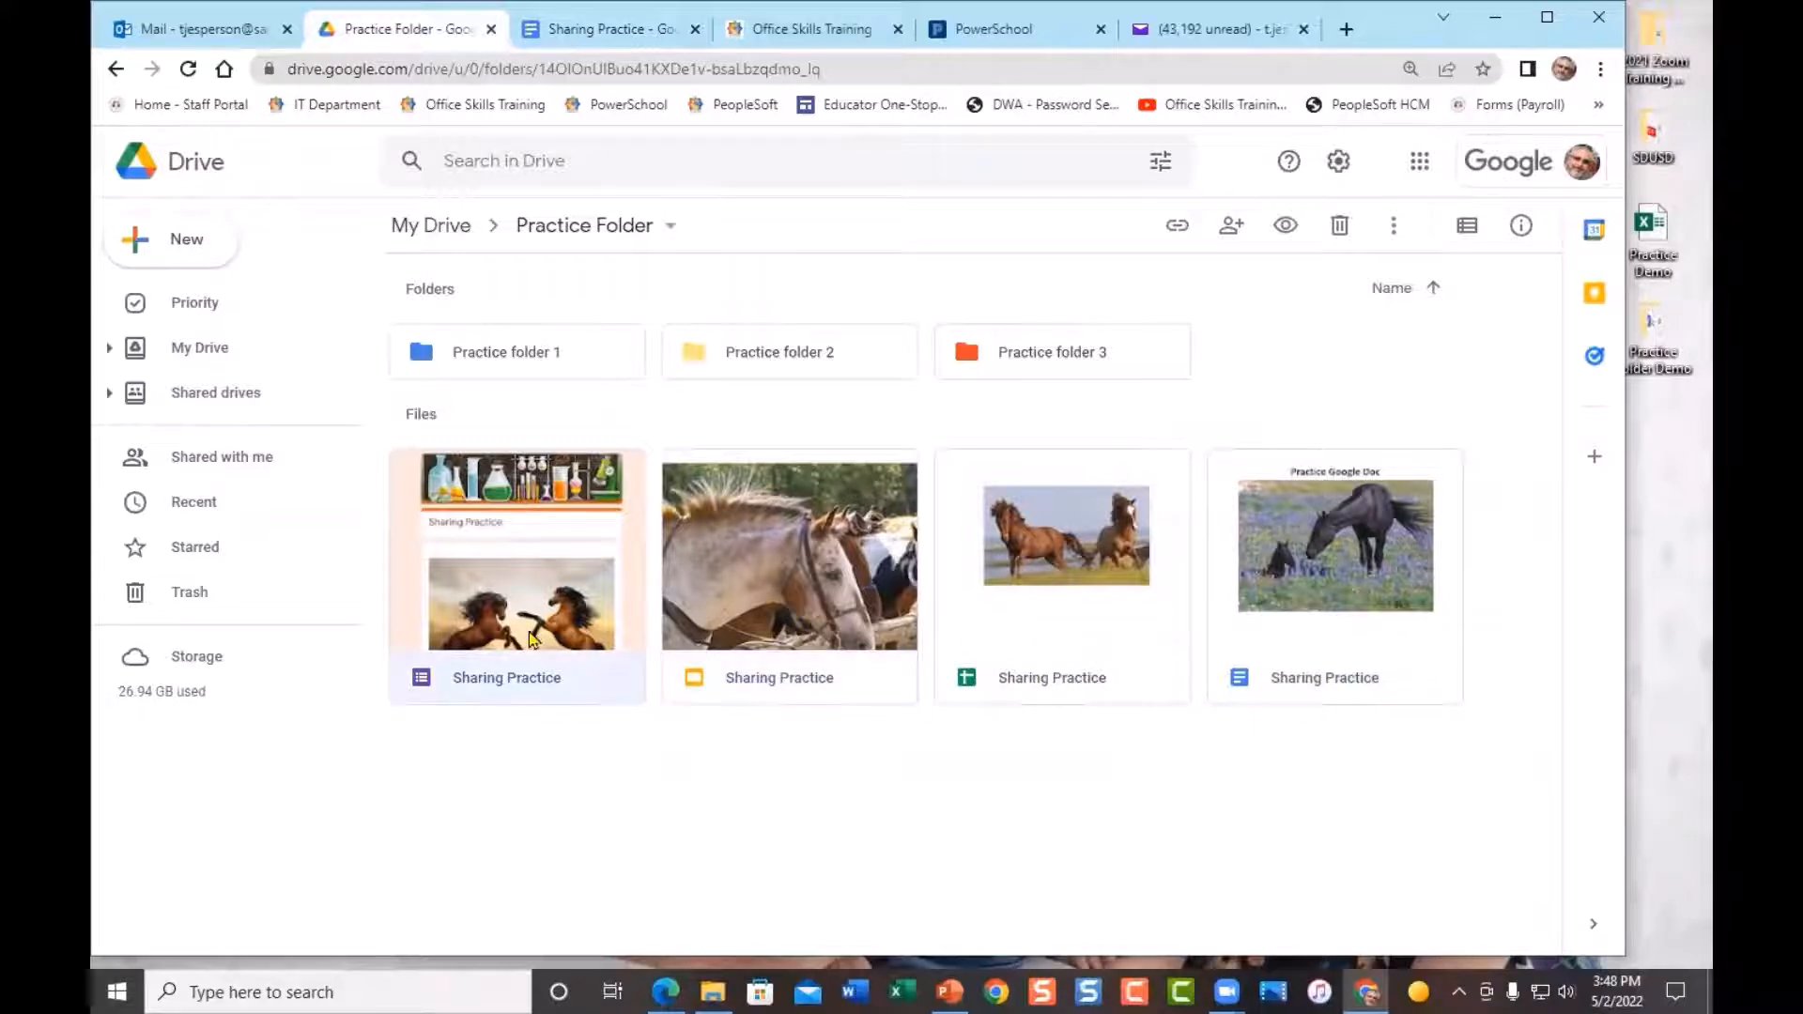
left_click(1006, 627)
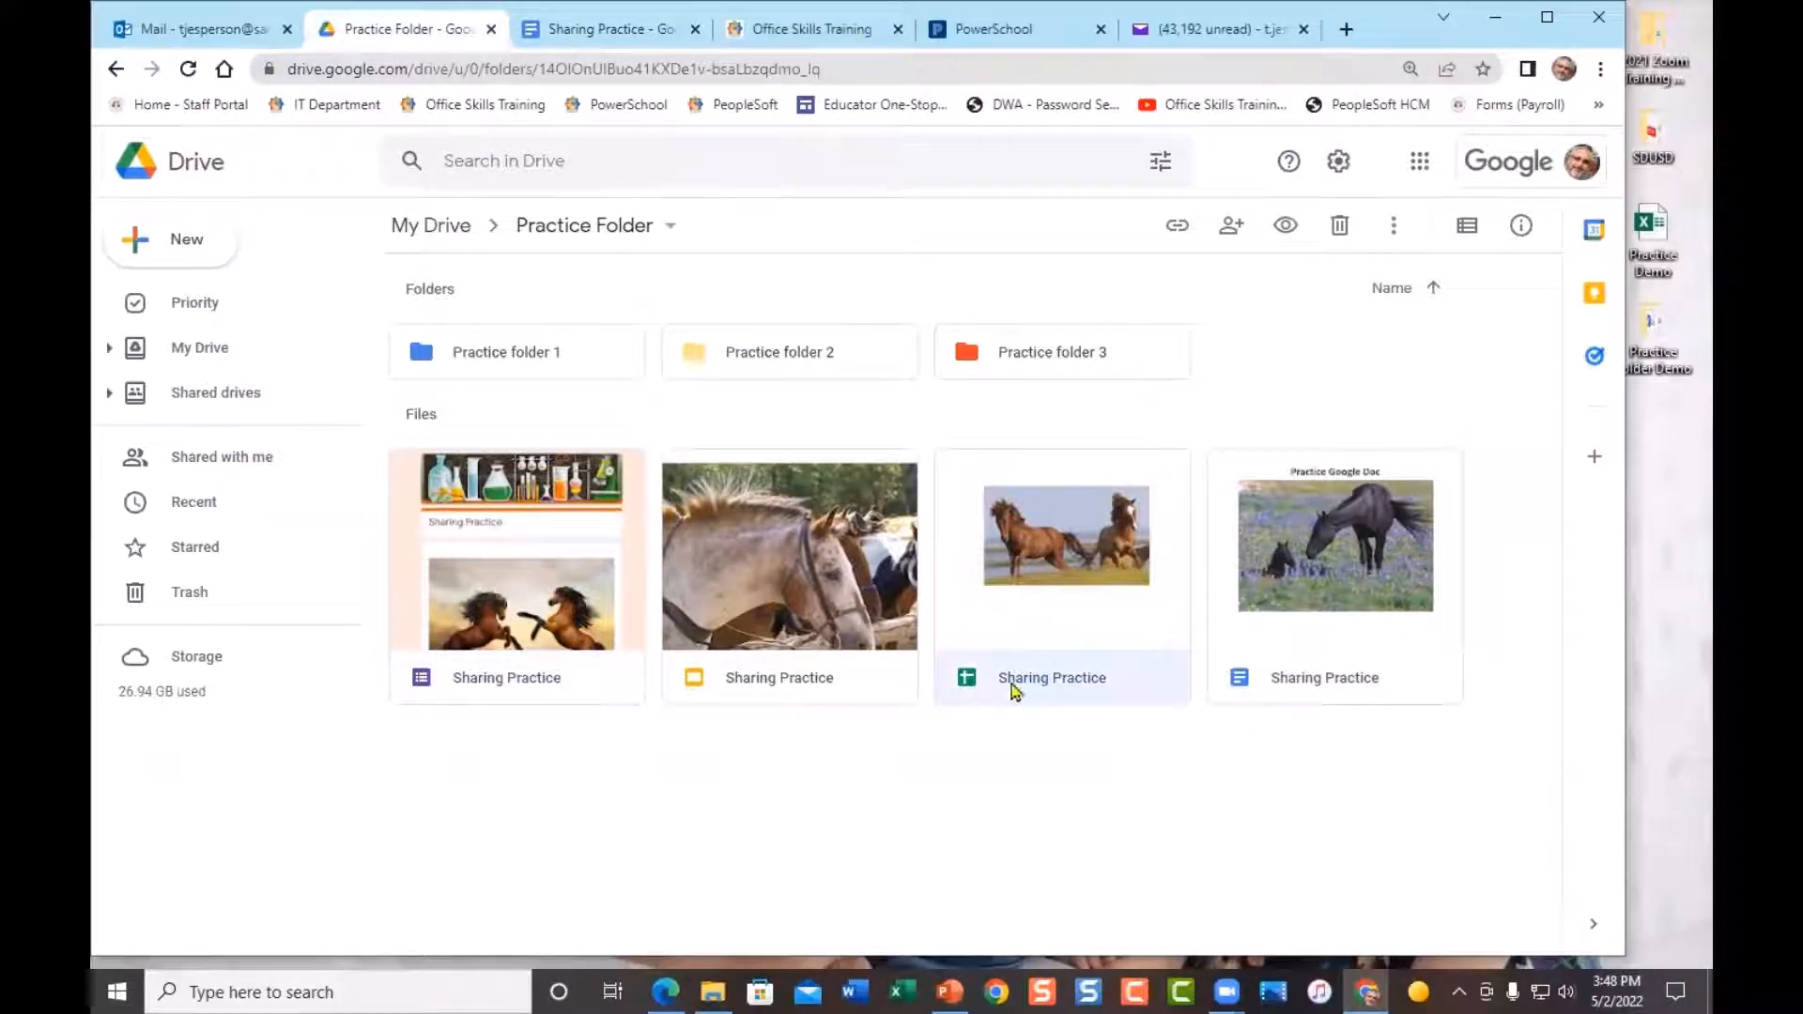
left_click(1260, 813)
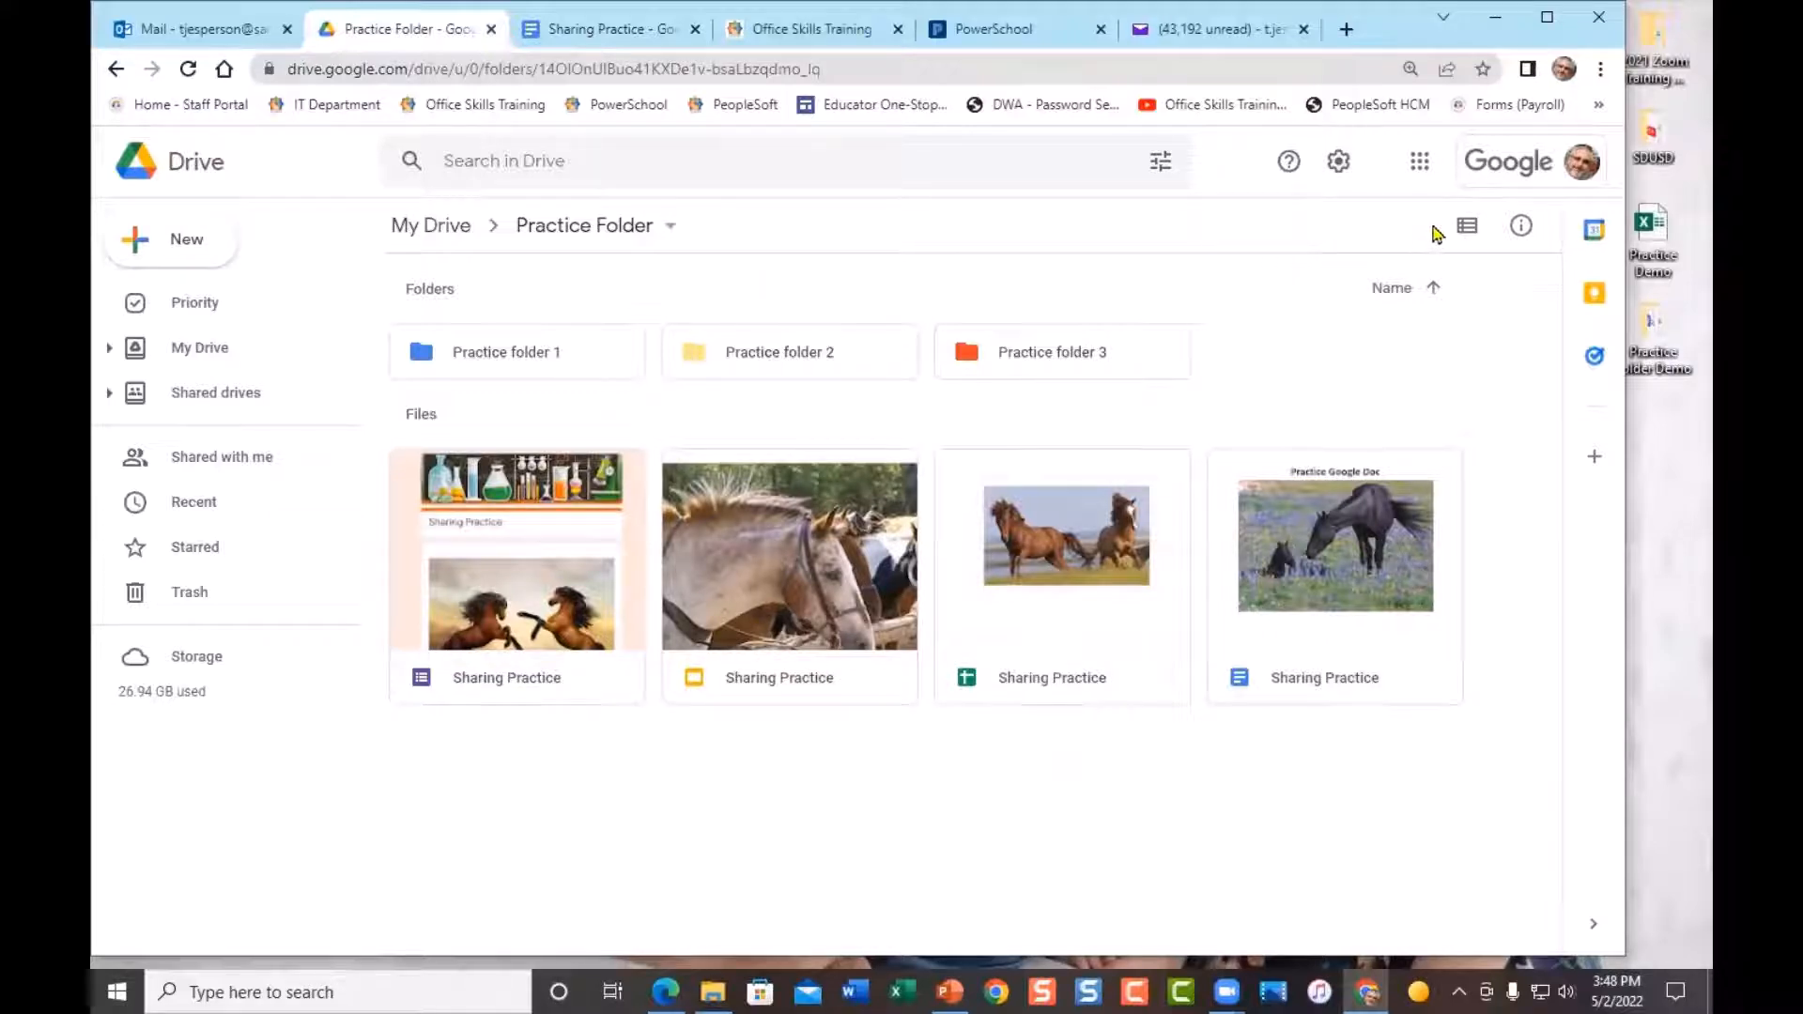
left_click(1315, 635)
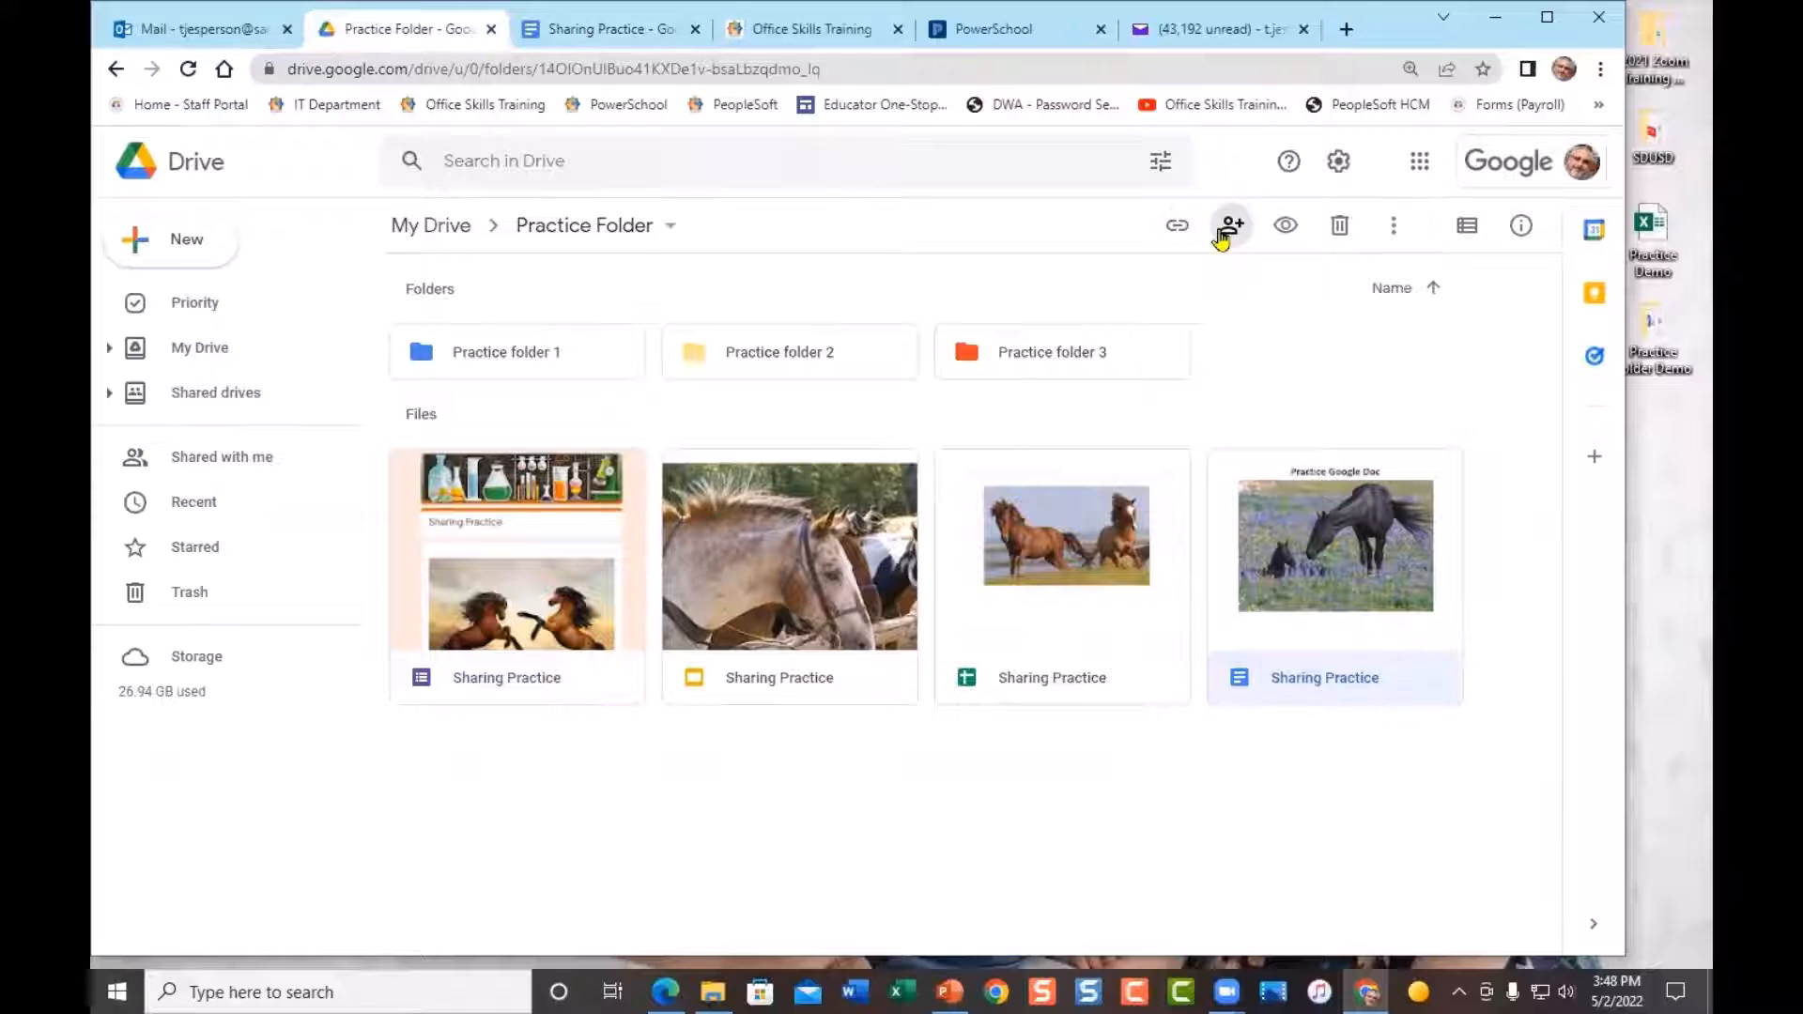
left_click(1398, 227)
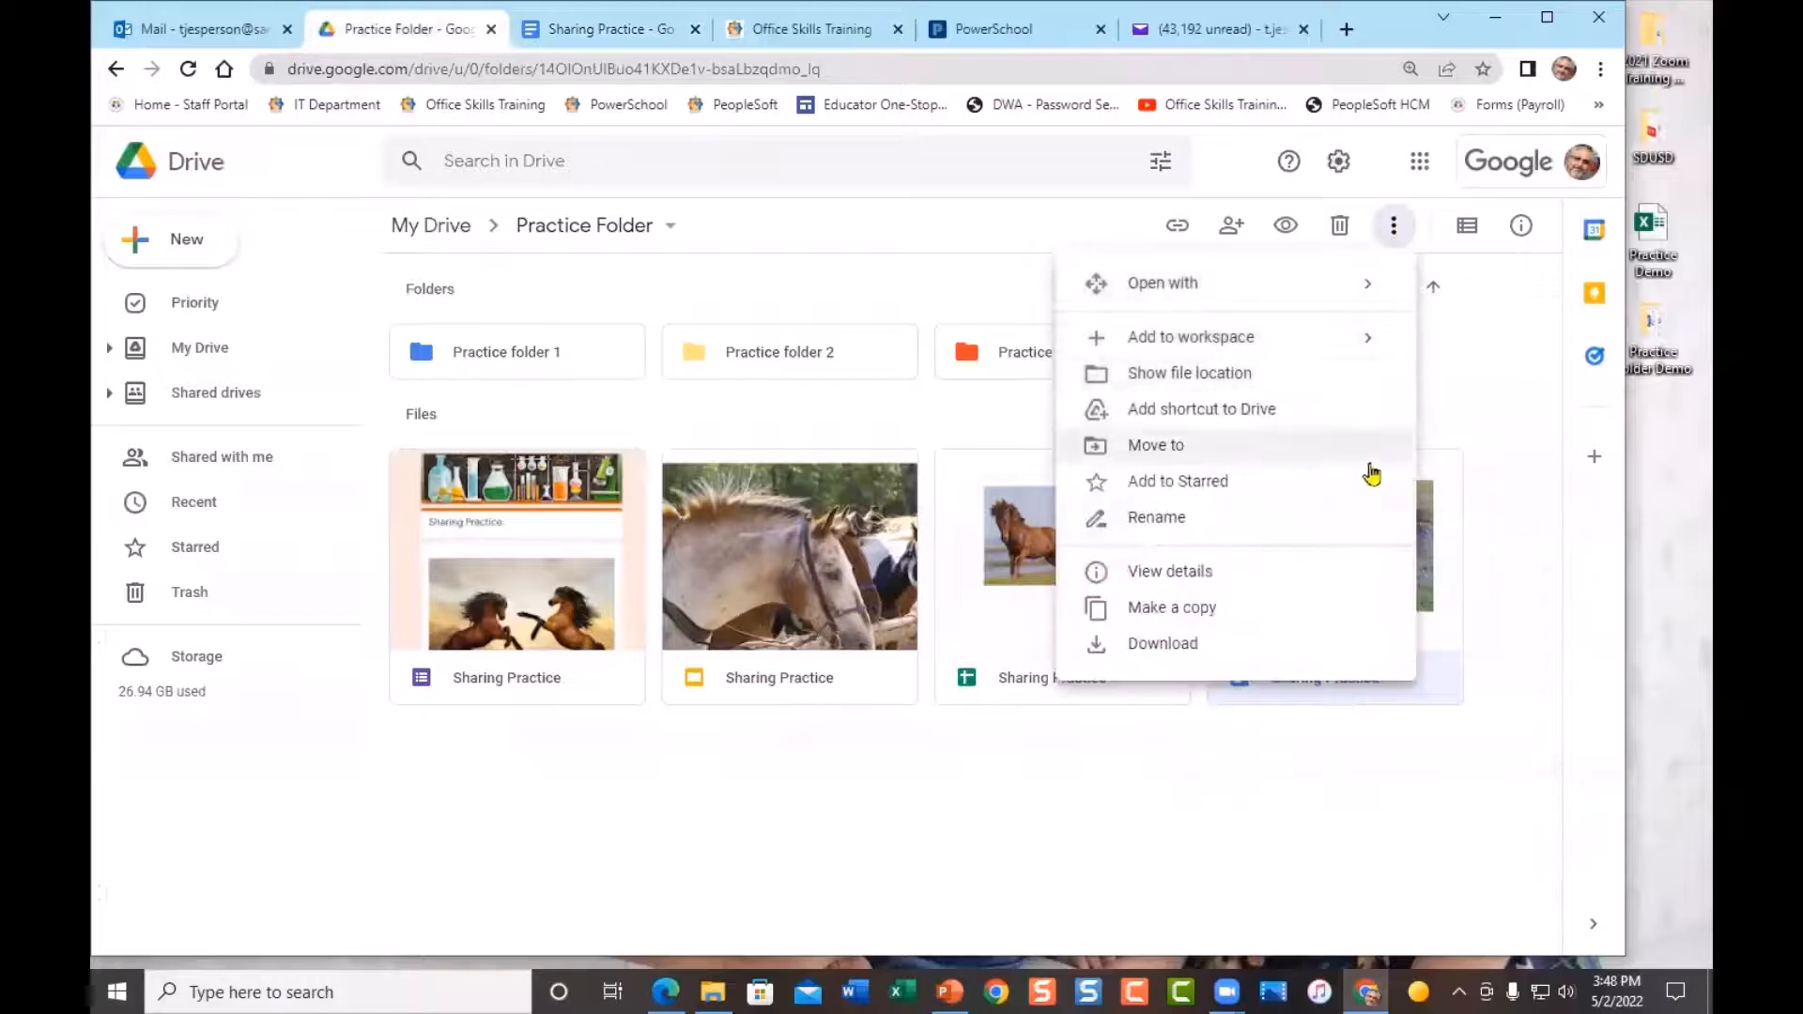
left_click(1293, 760)
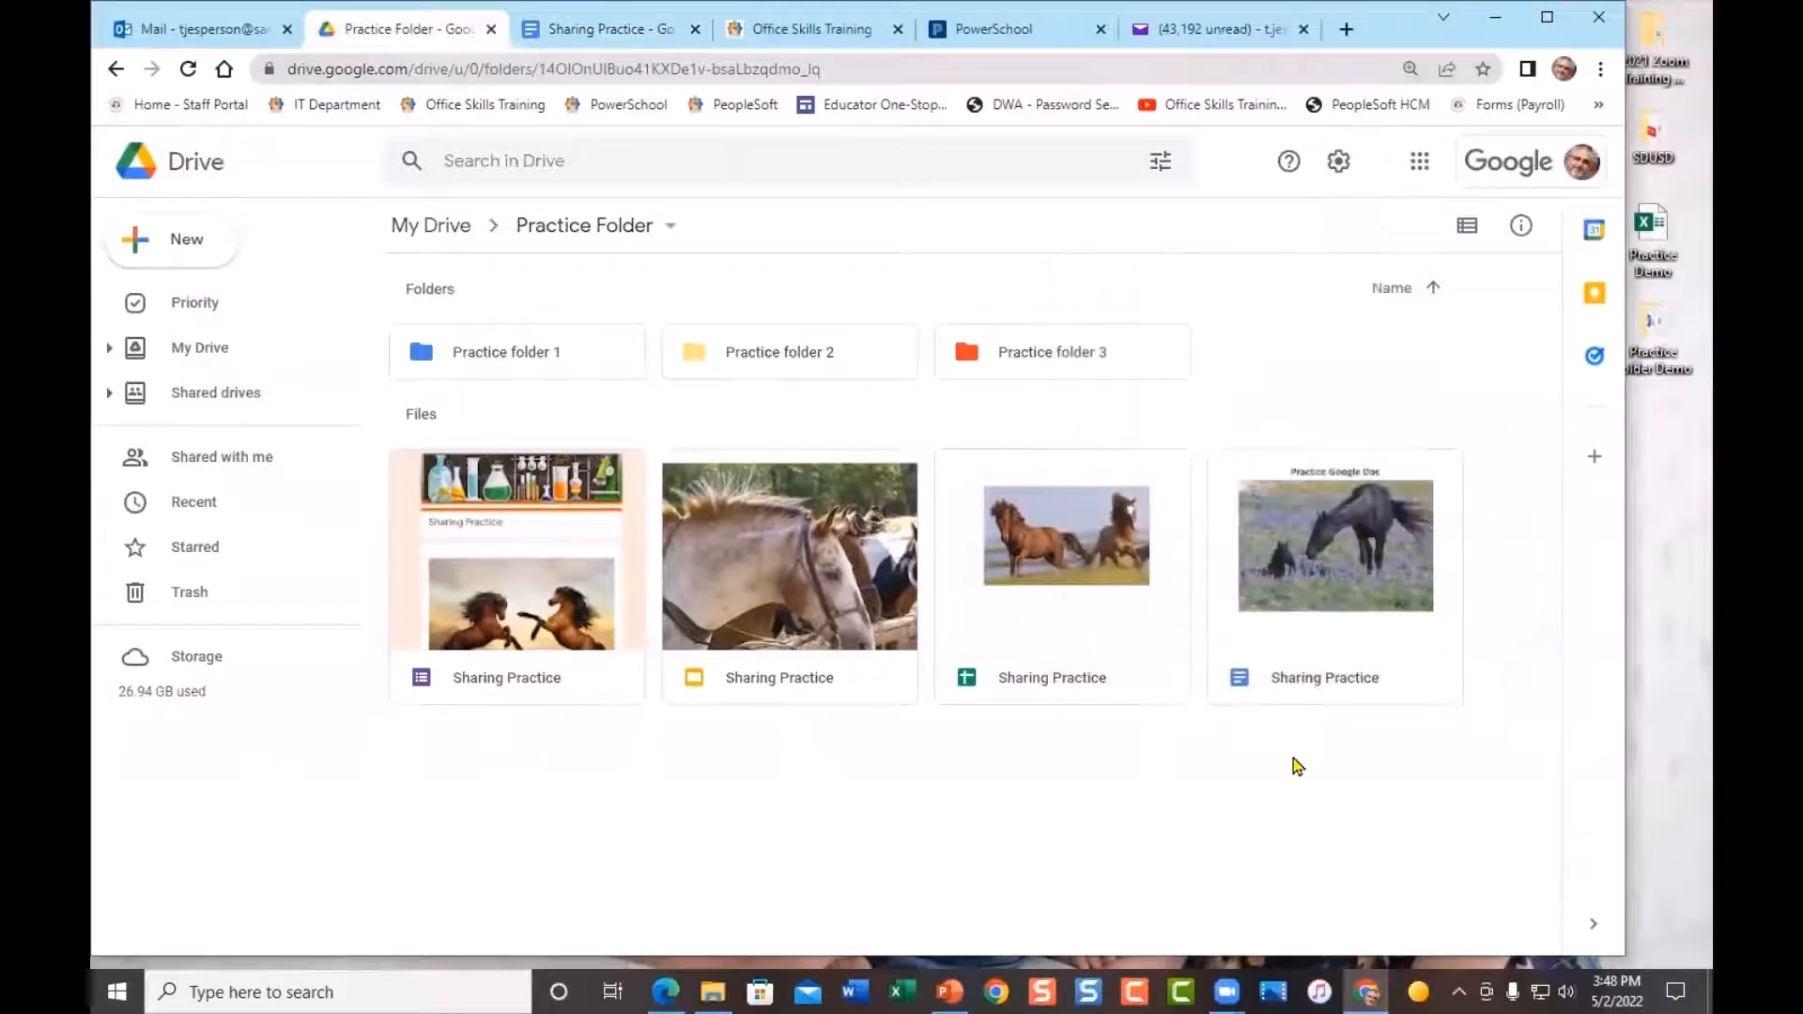
Open sharing for the Sharing Practice Google Doc from Drive and add the Trainer T2, T3 and T4 accounts as recipients
right_click(1283, 543)
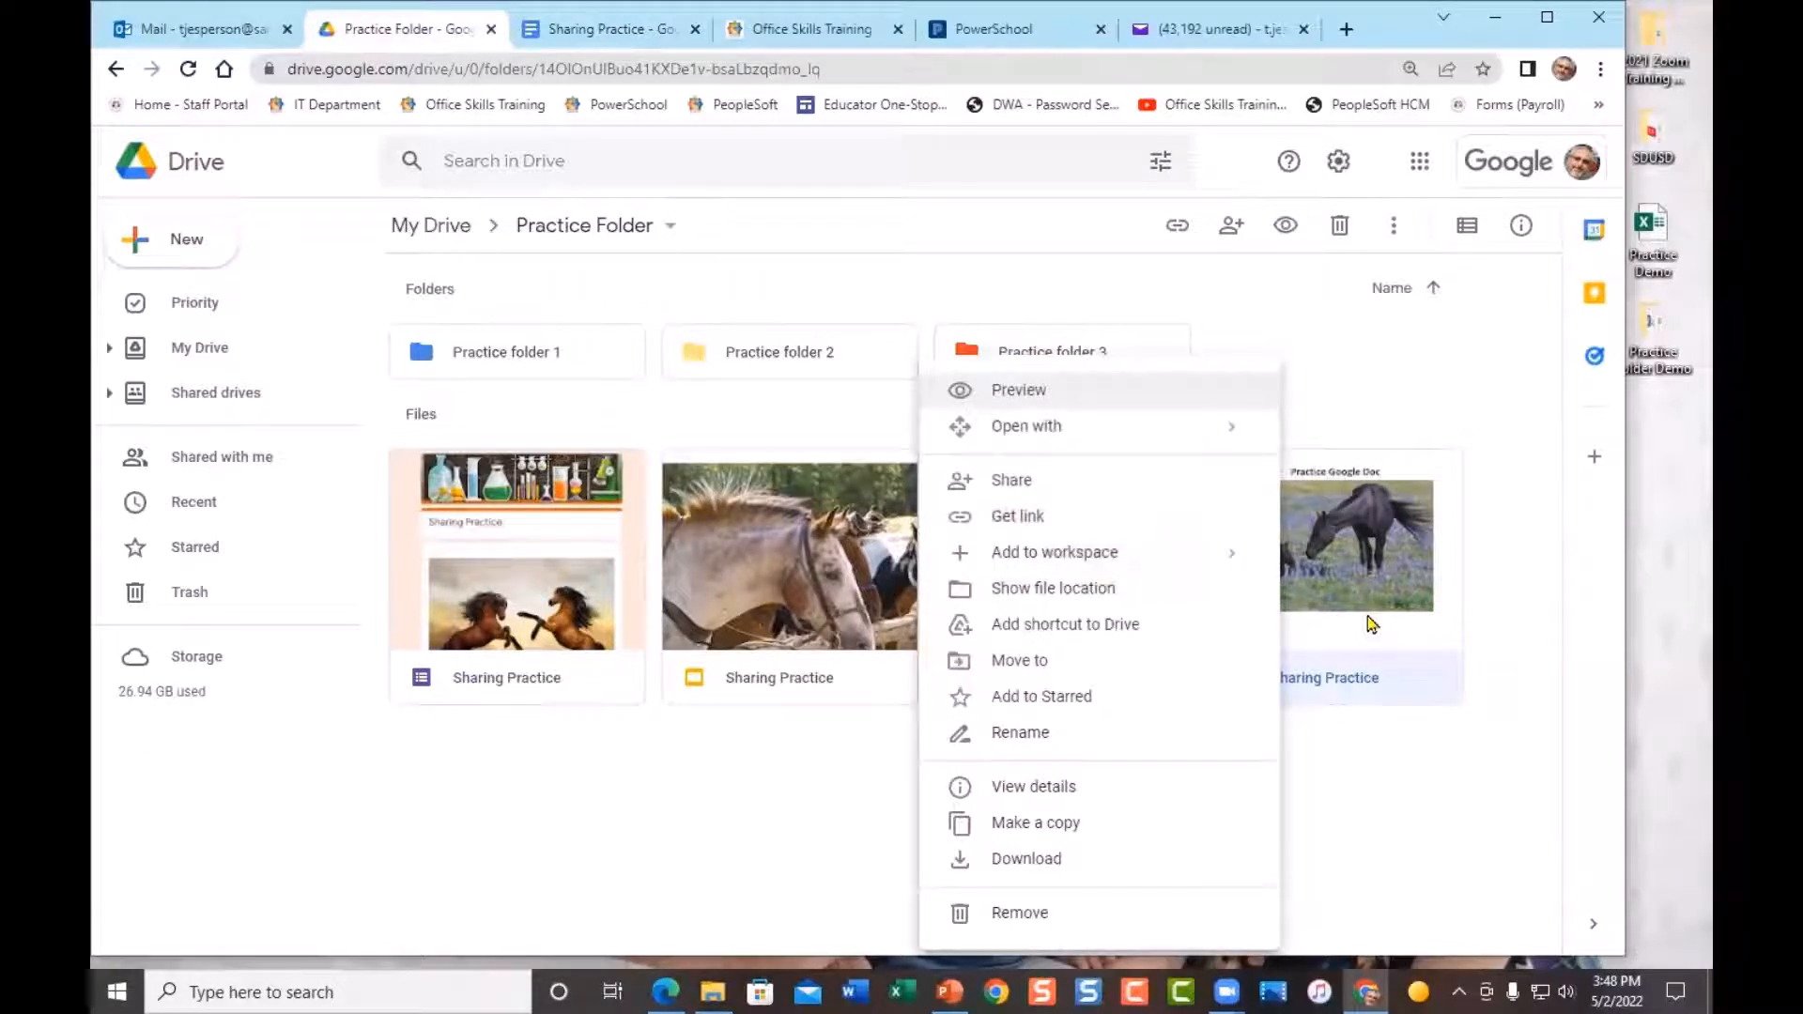
left_click(1073, 485)
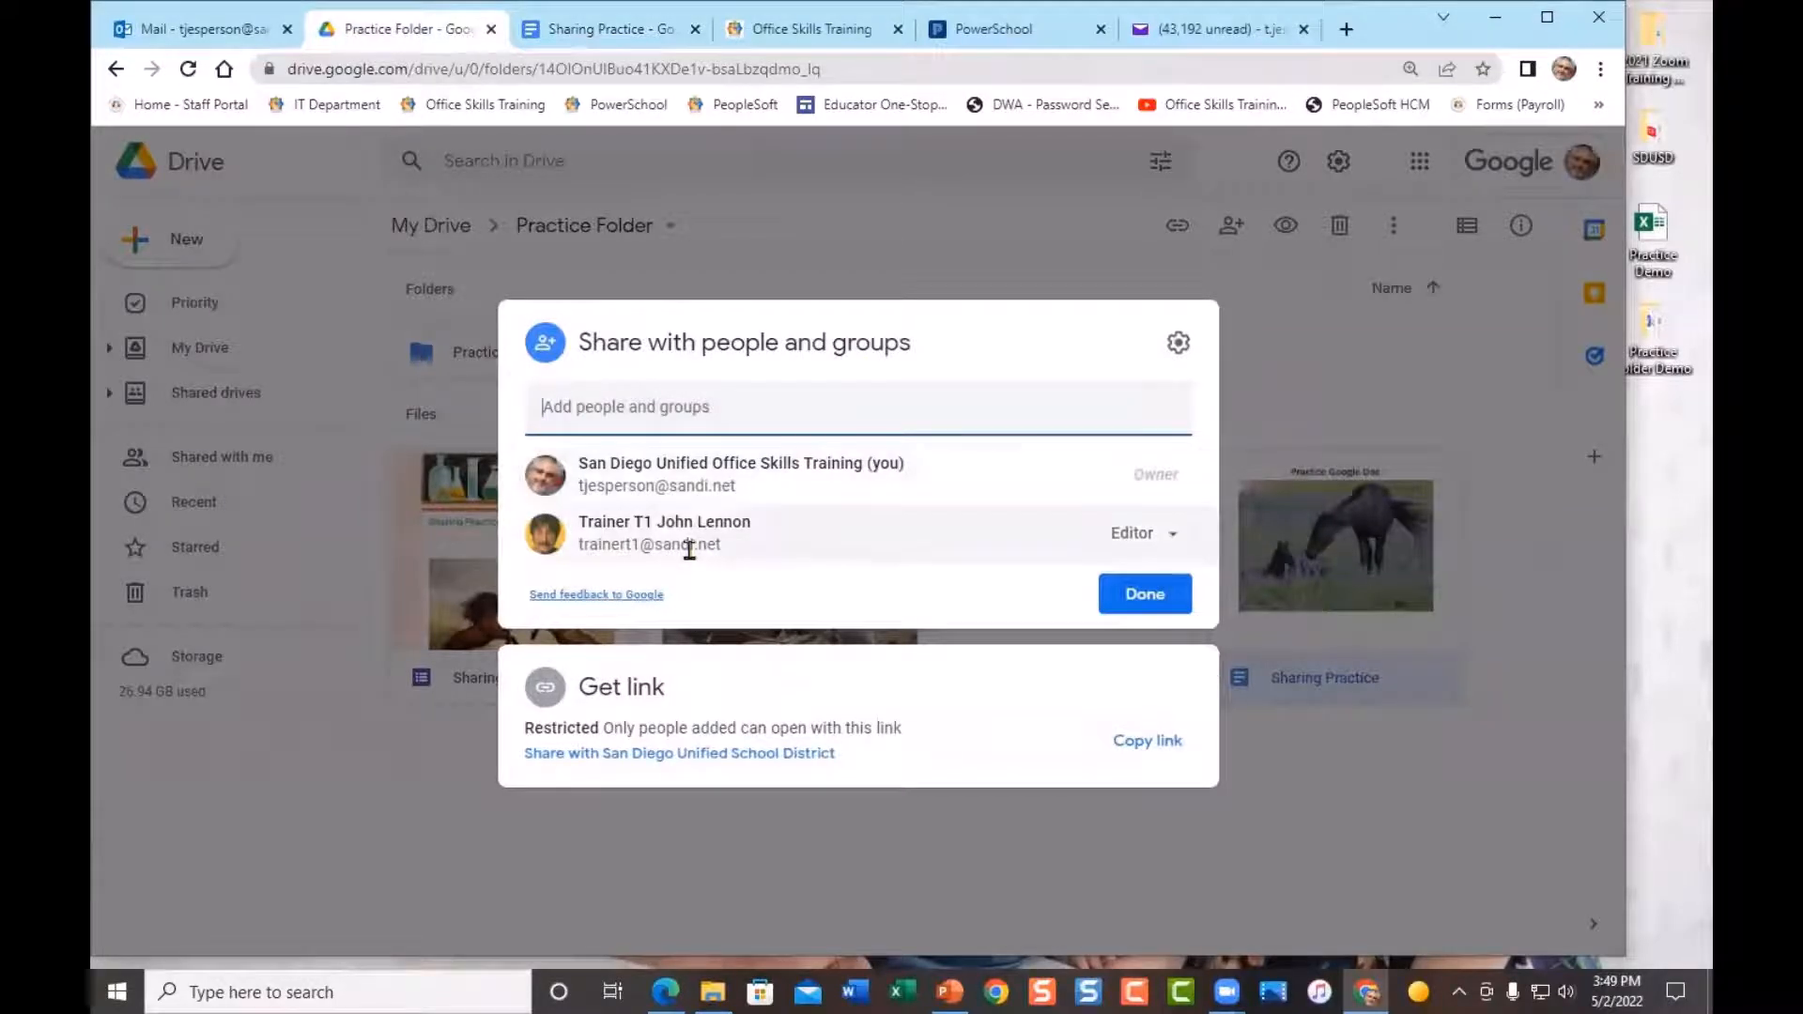
mouse_move(689, 551)
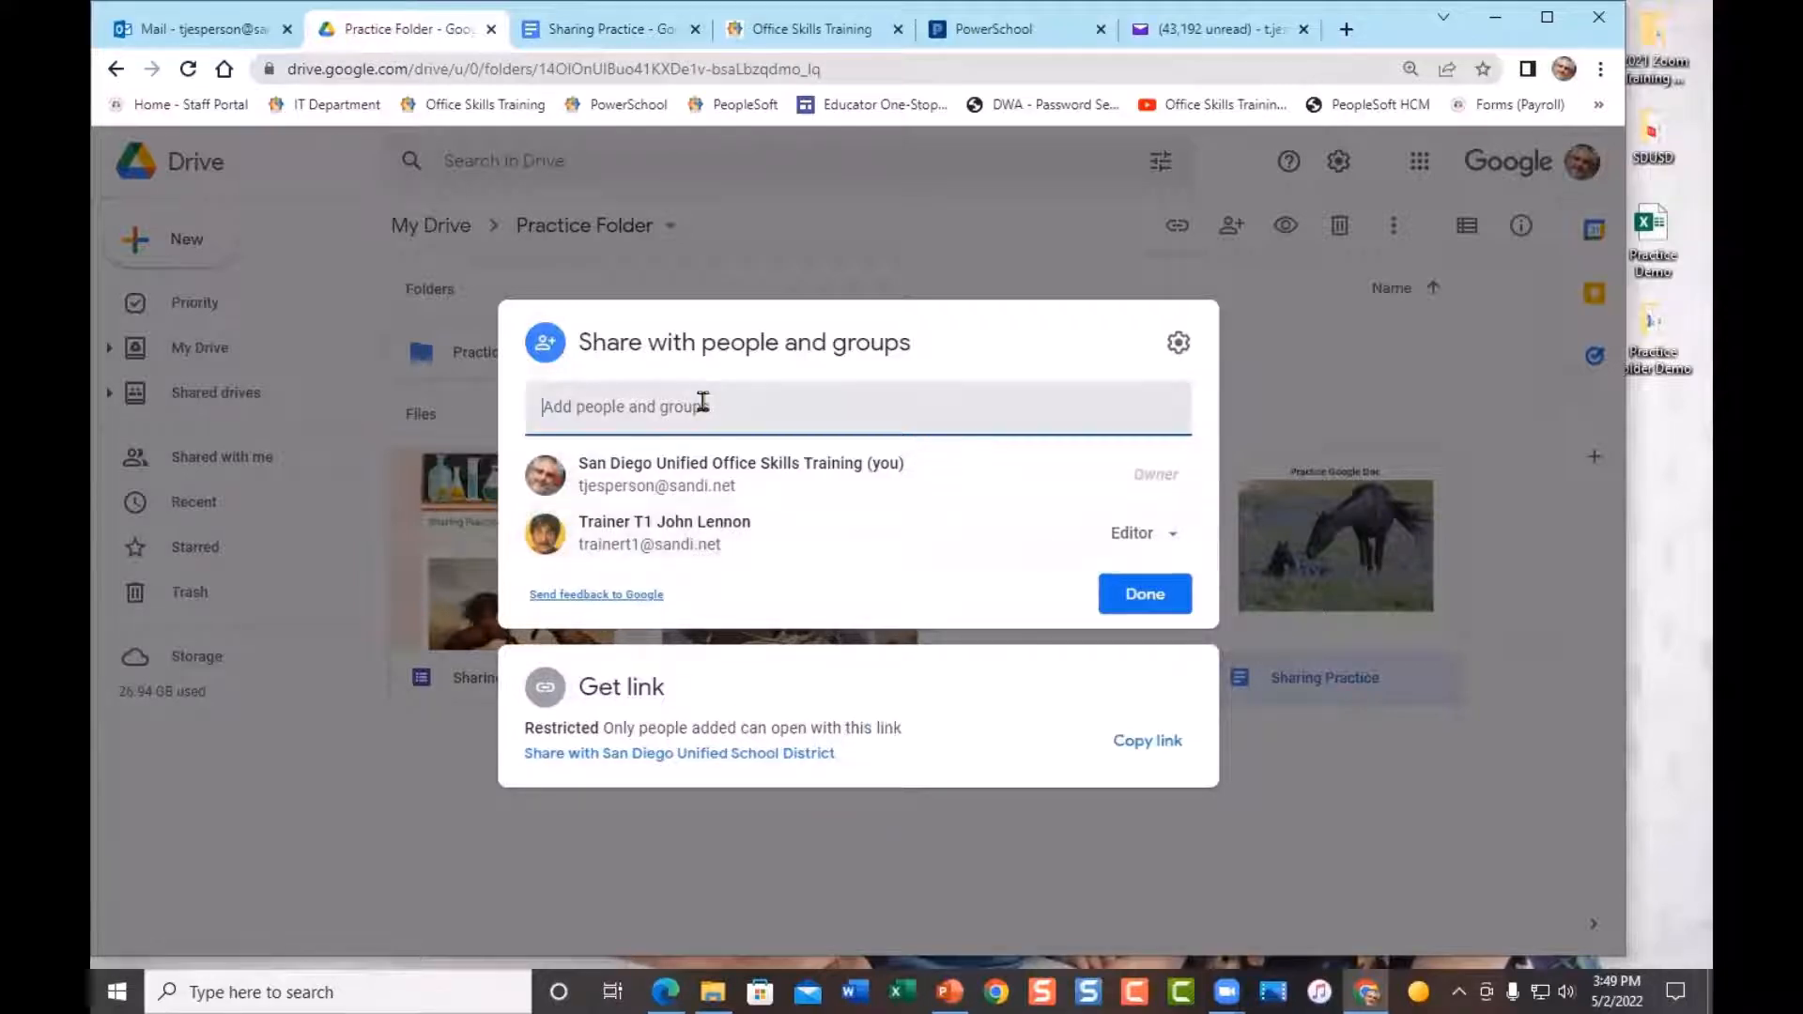
type("t")
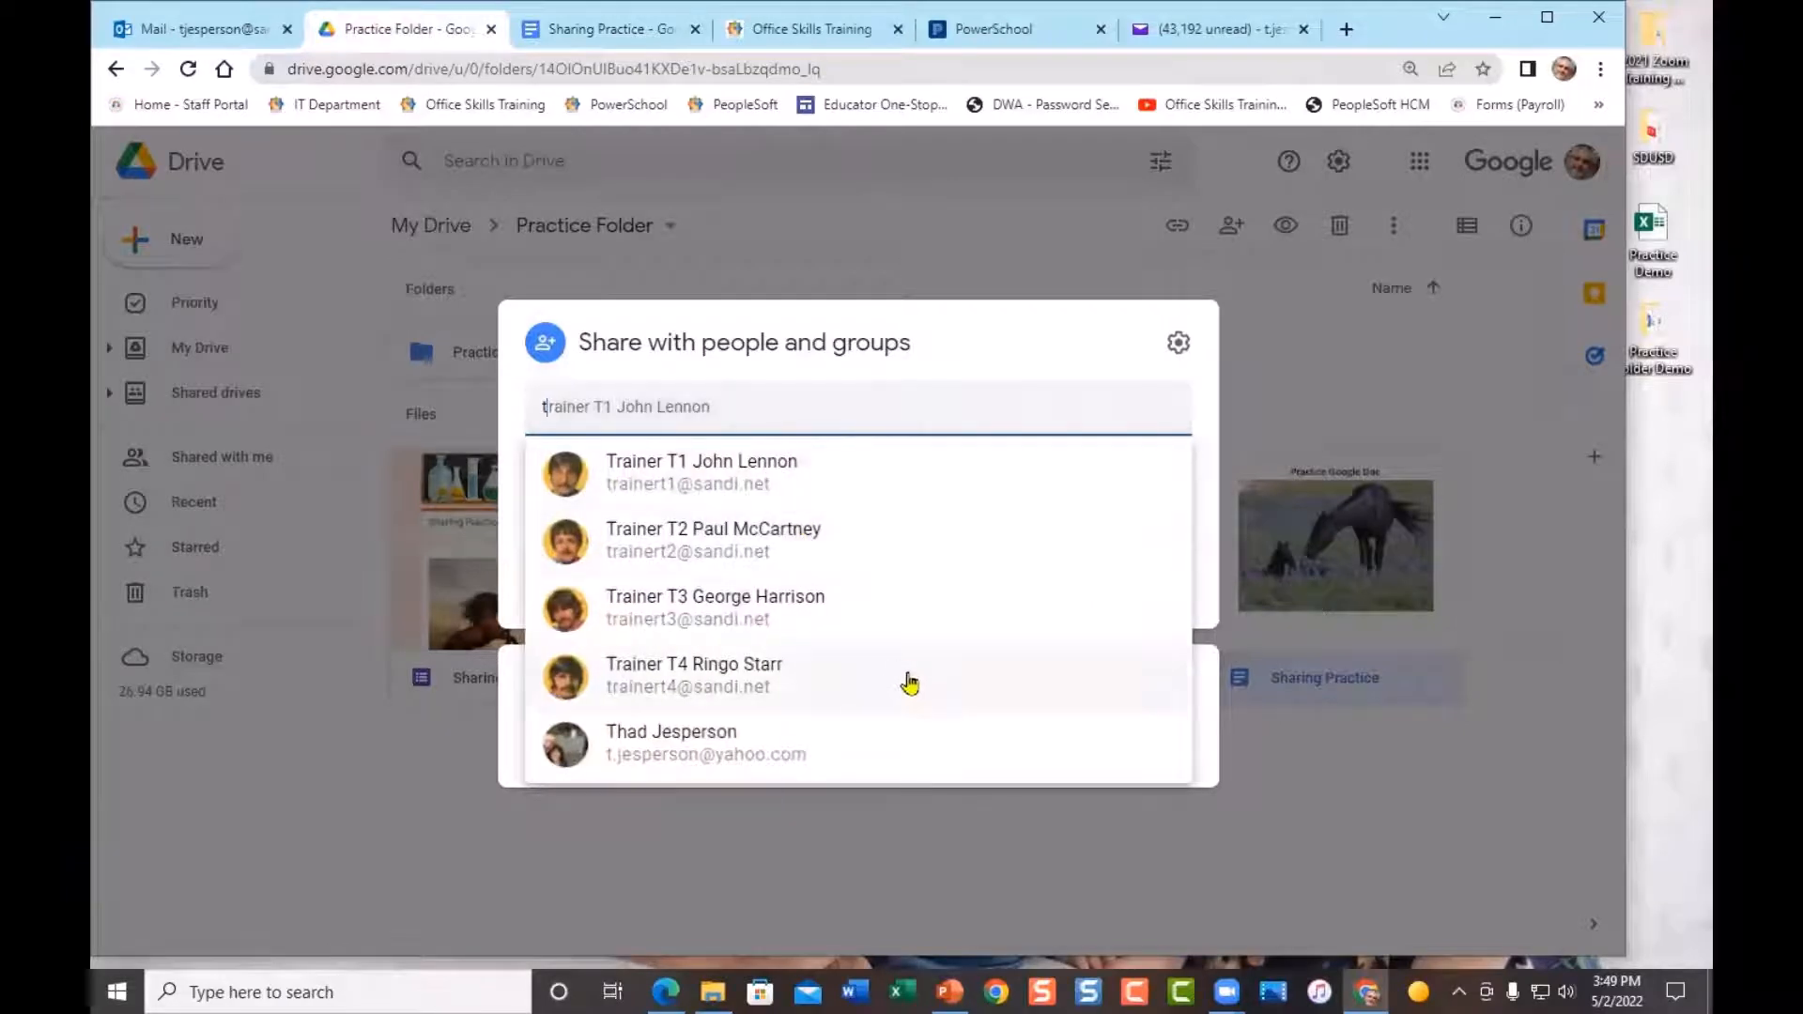
mouse_move(976, 566)
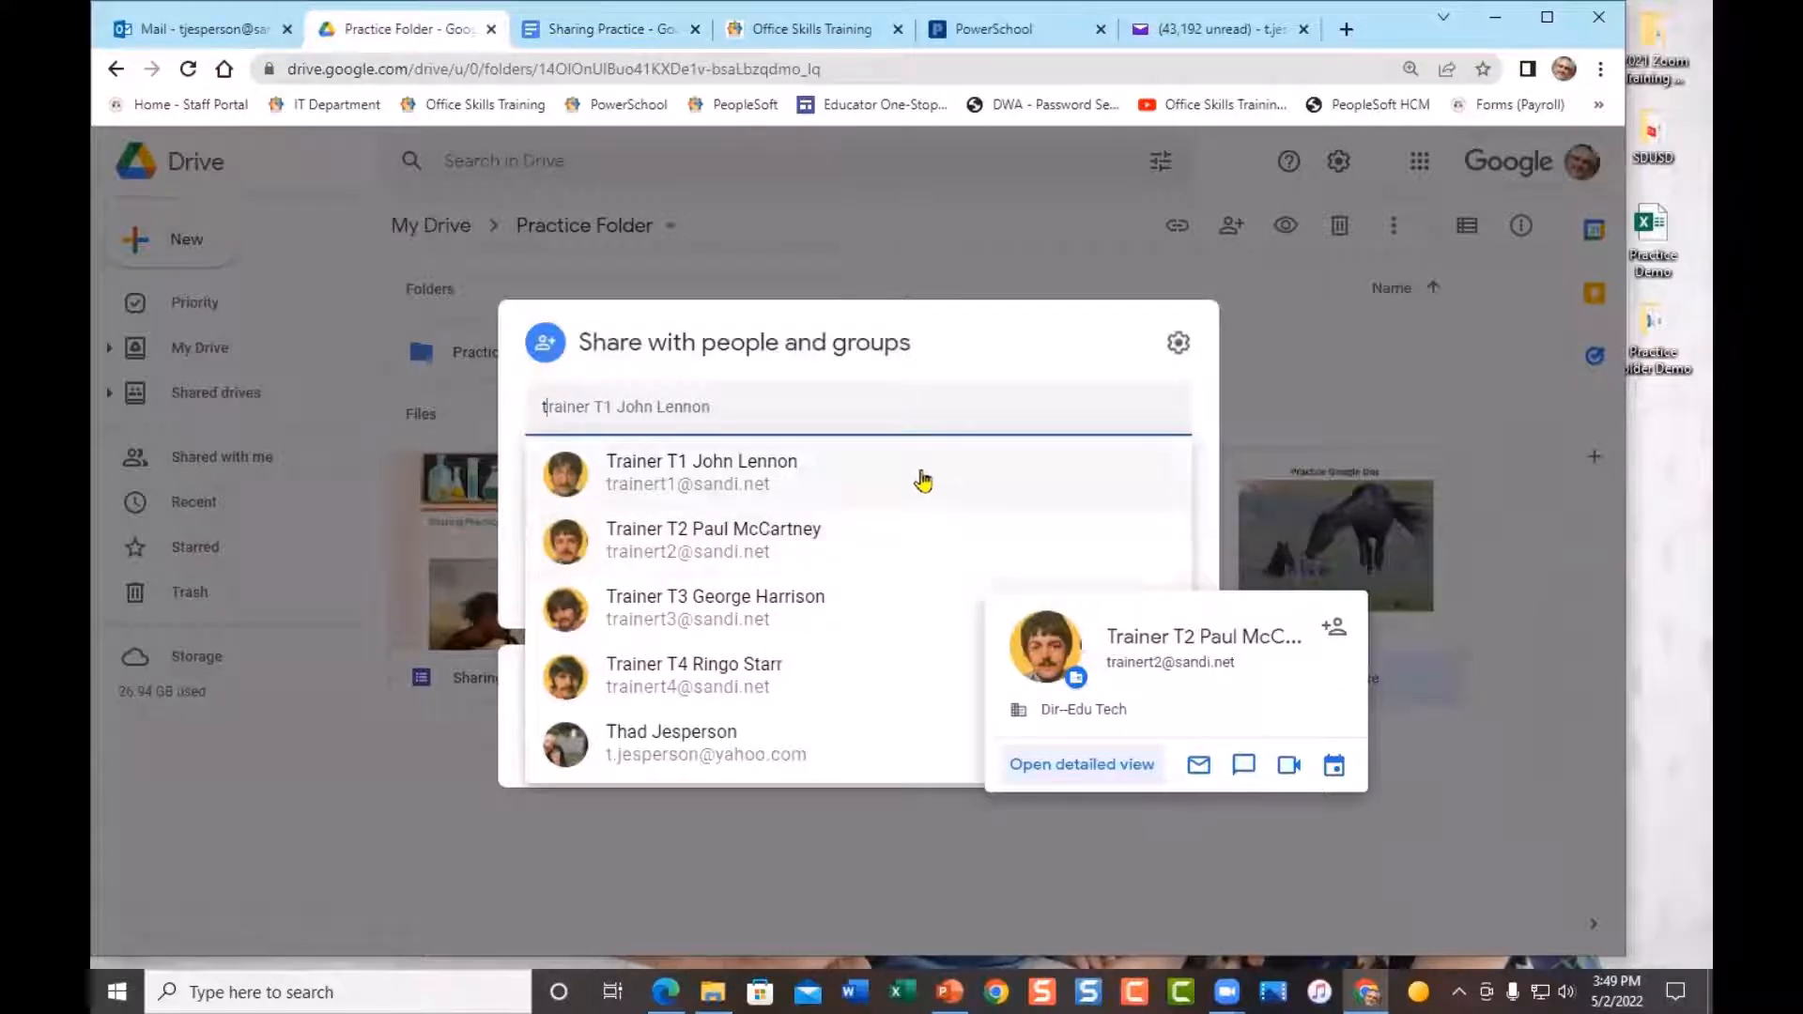
mouse_move(841, 672)
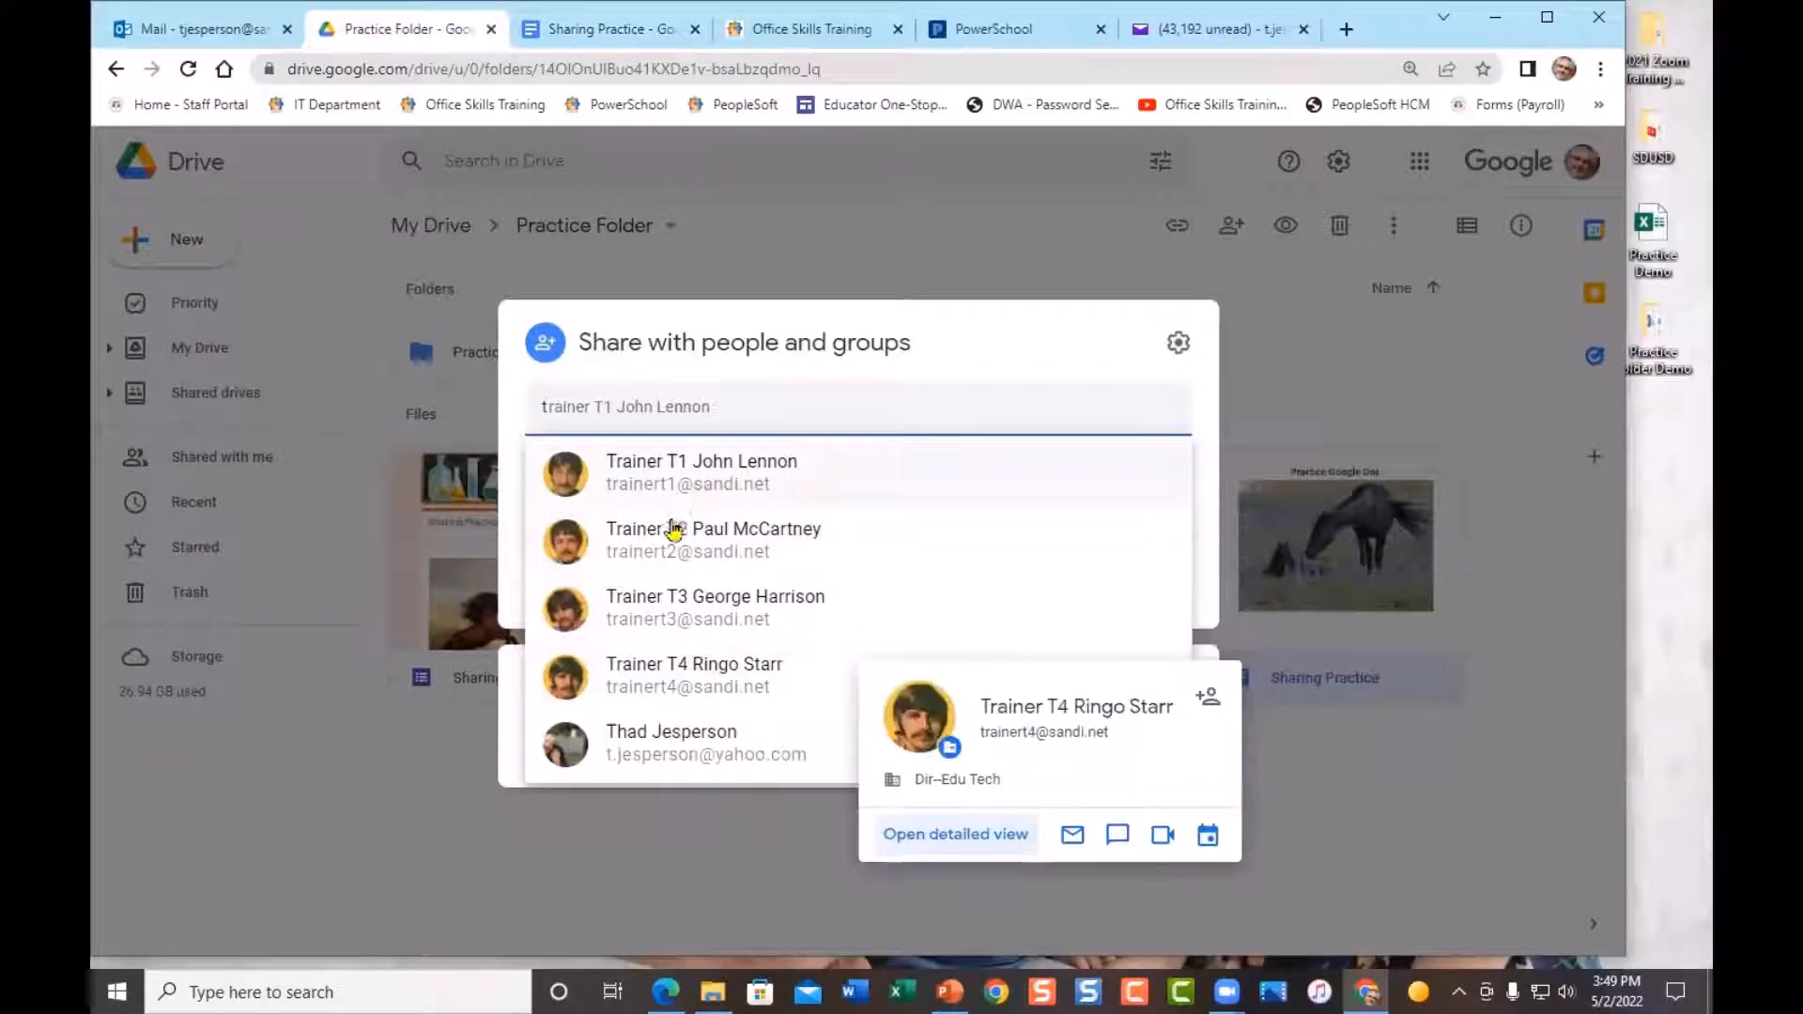
left_click(776, 547)
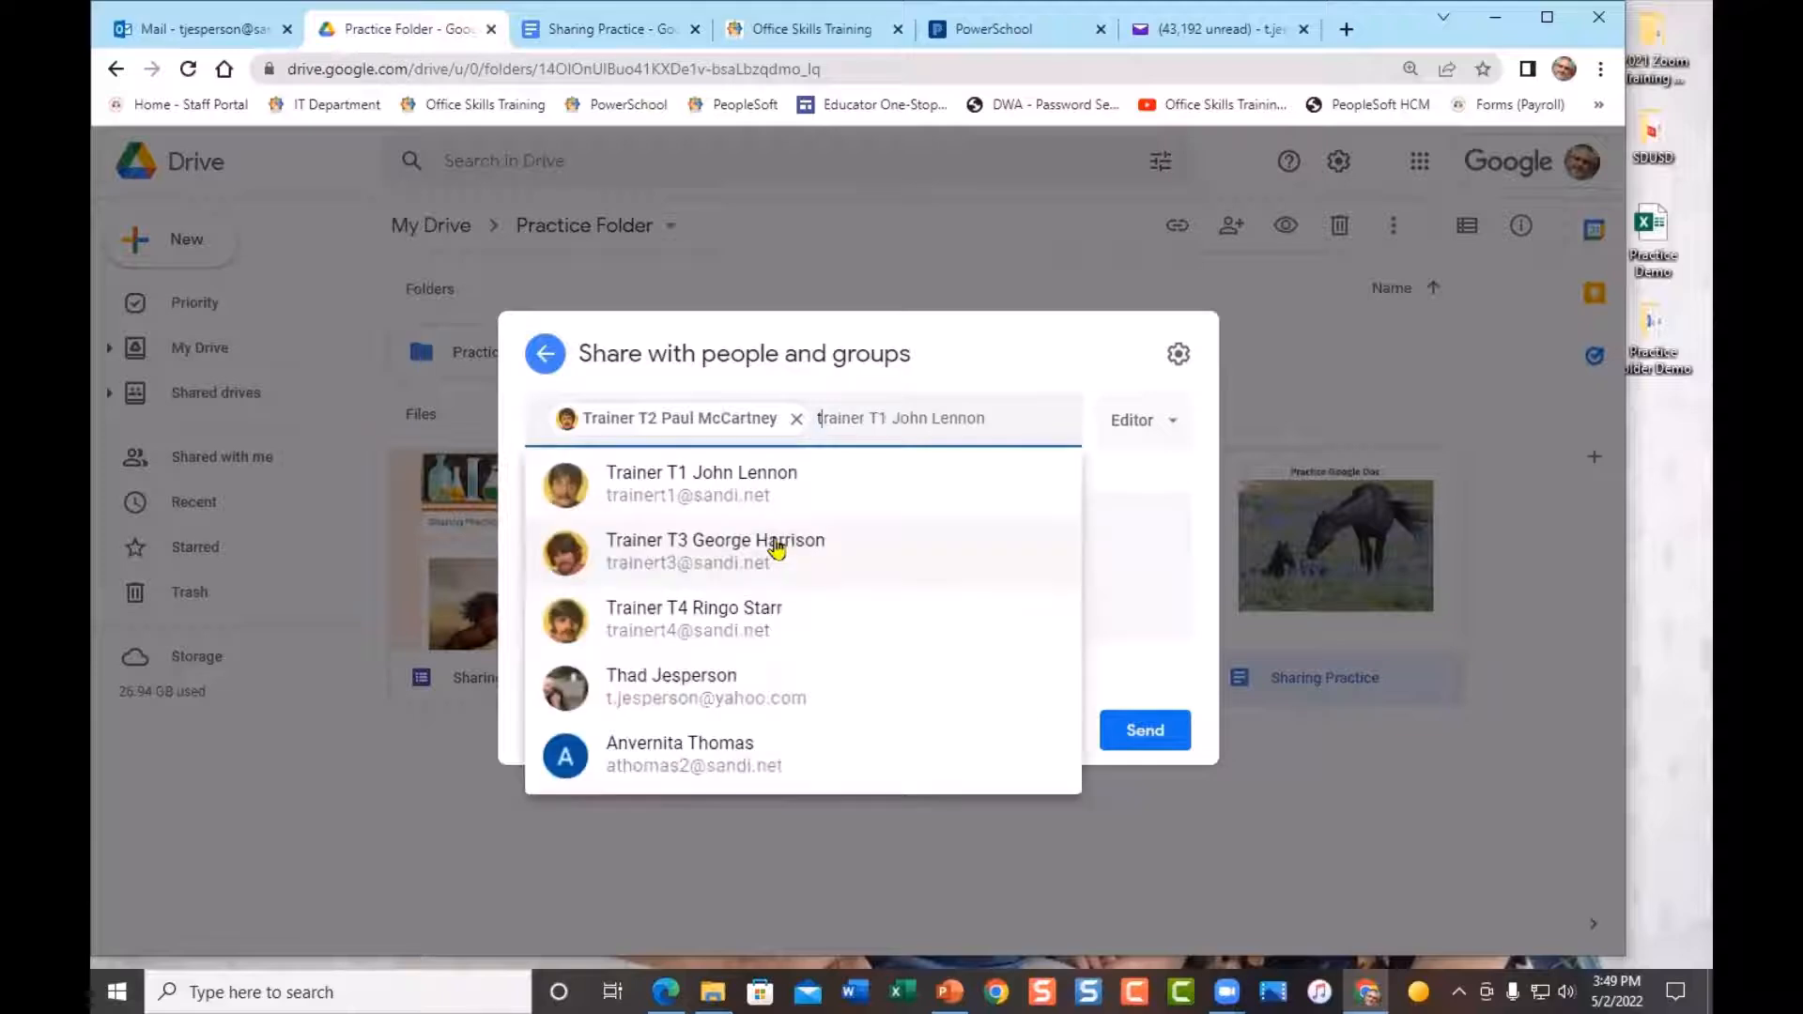
left_click(803, 552)
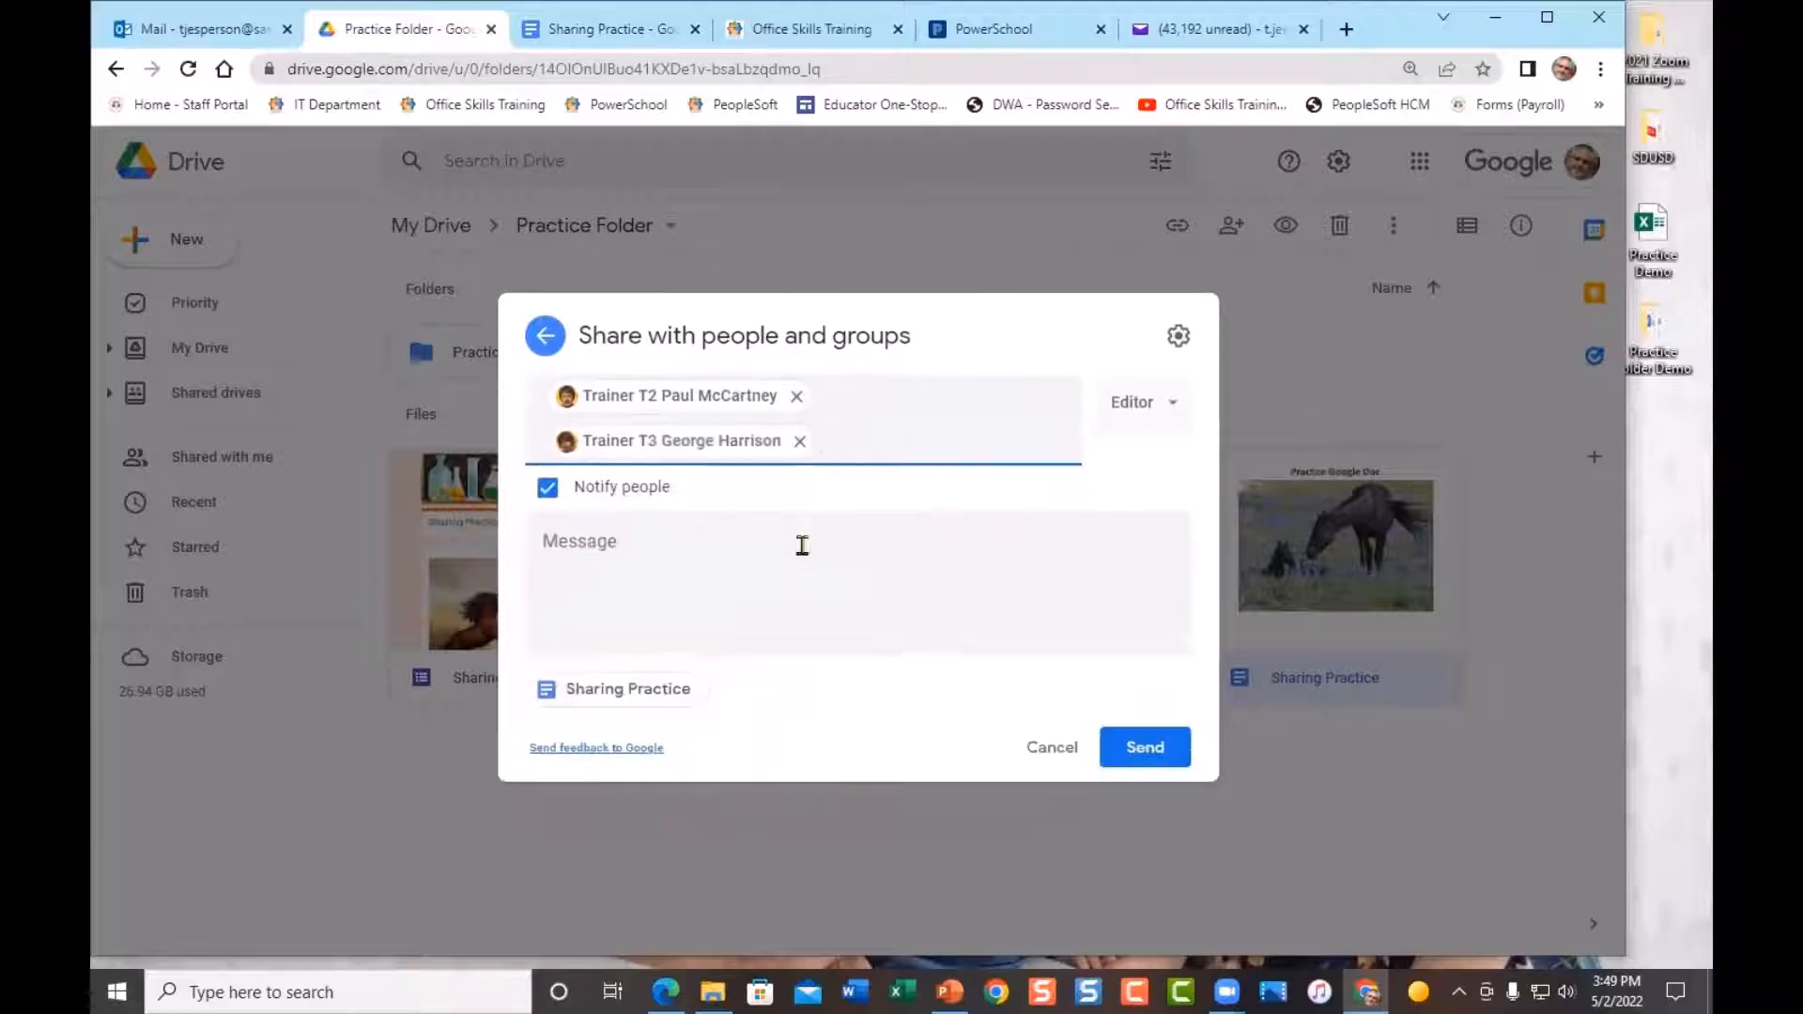
type("trainer T1 John Lennon")
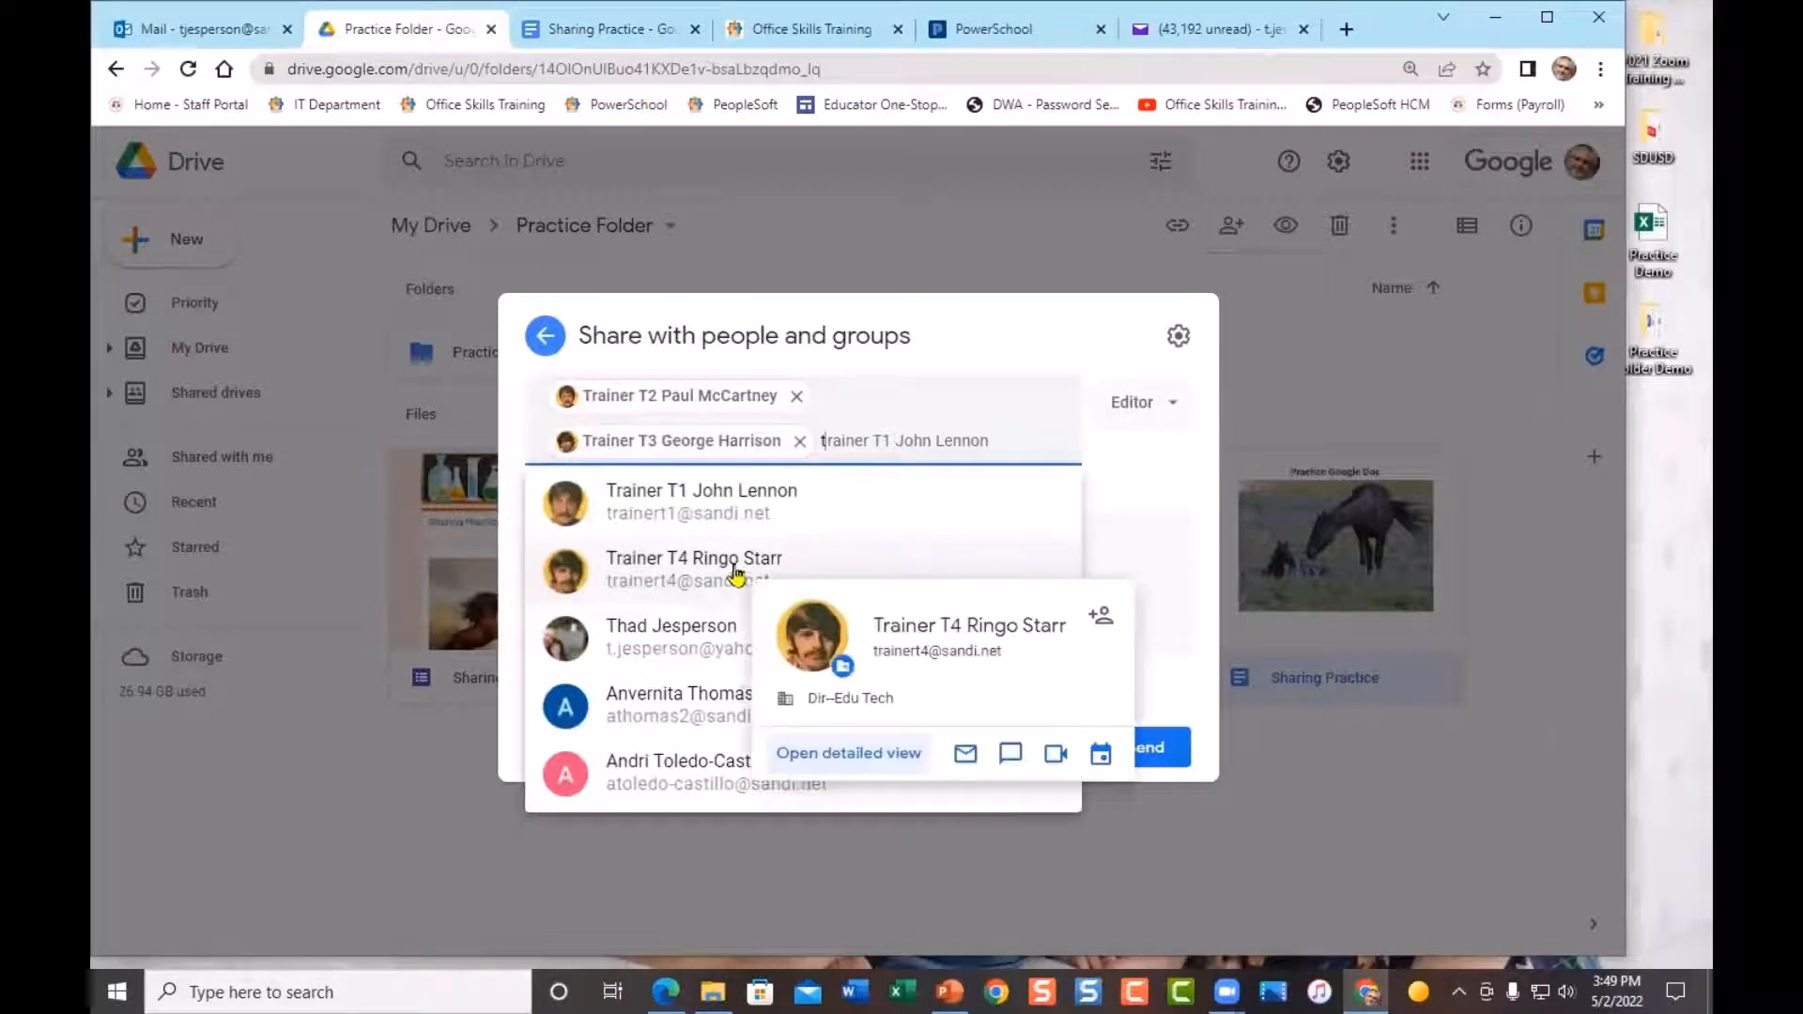
left_click(736, 573)
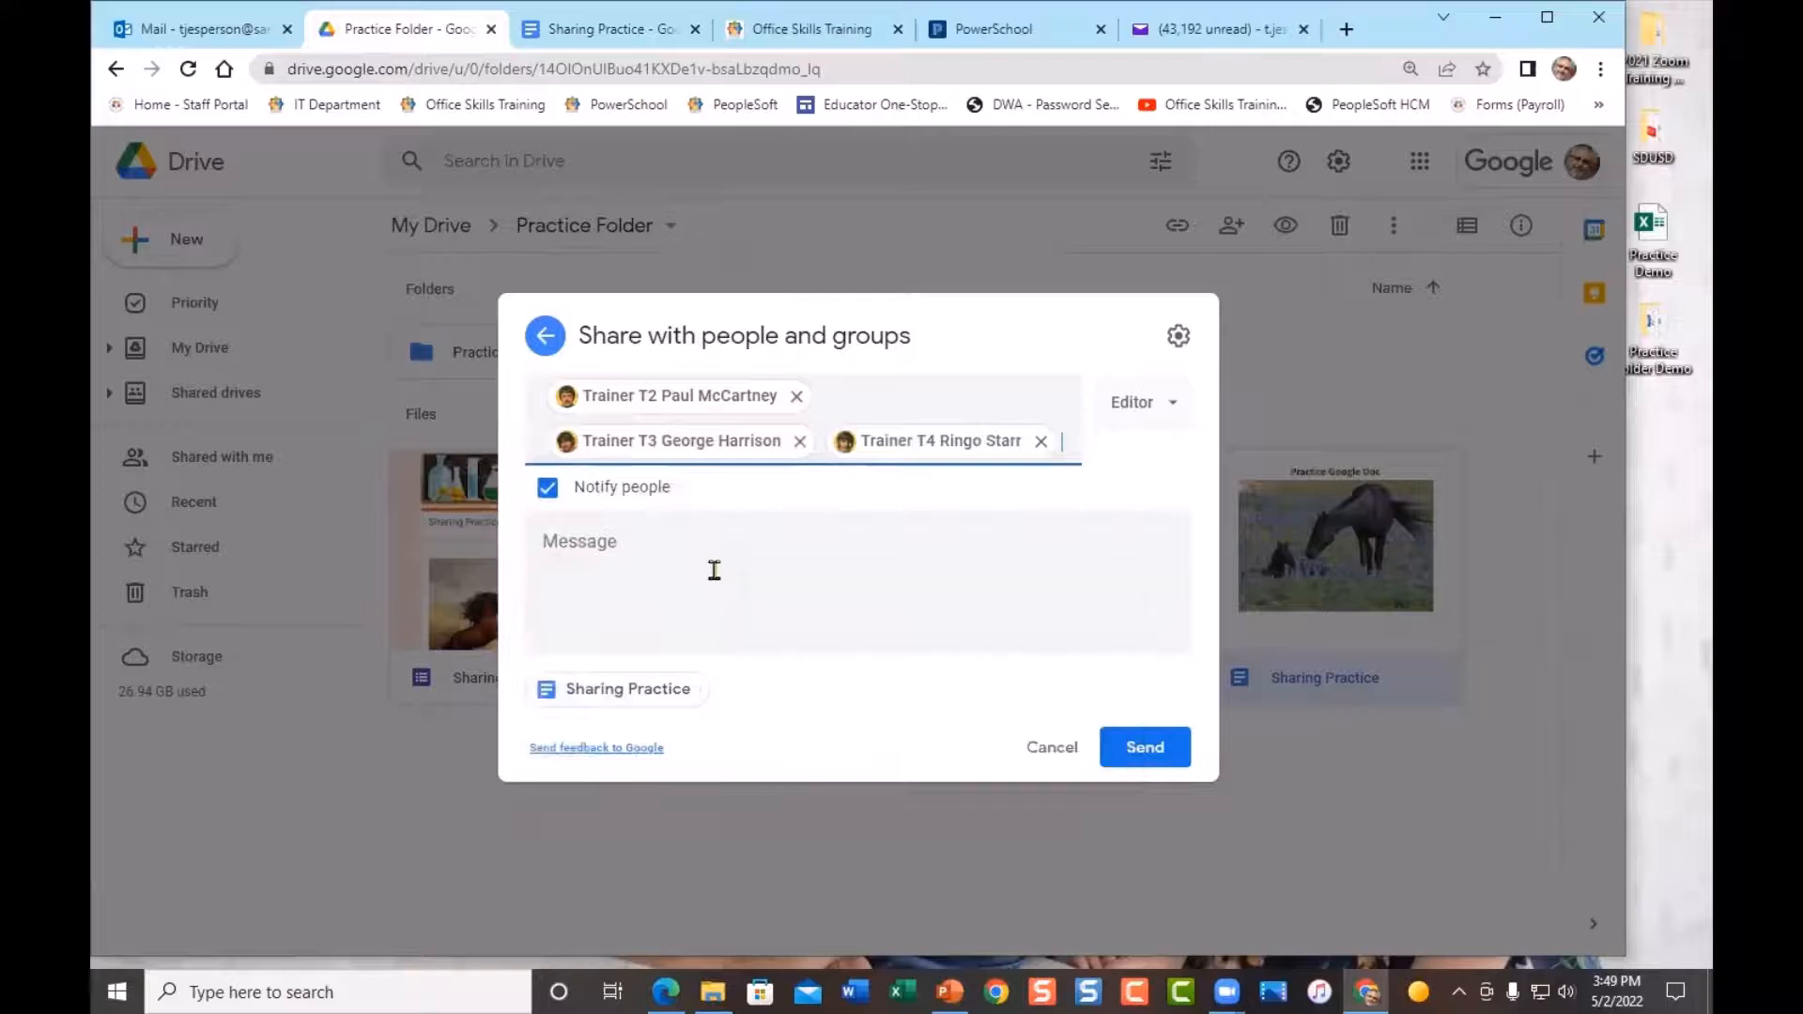
Check the permission levels, keep Editor for the three added trainers, and send their share invitations
left_click(1174, 405)
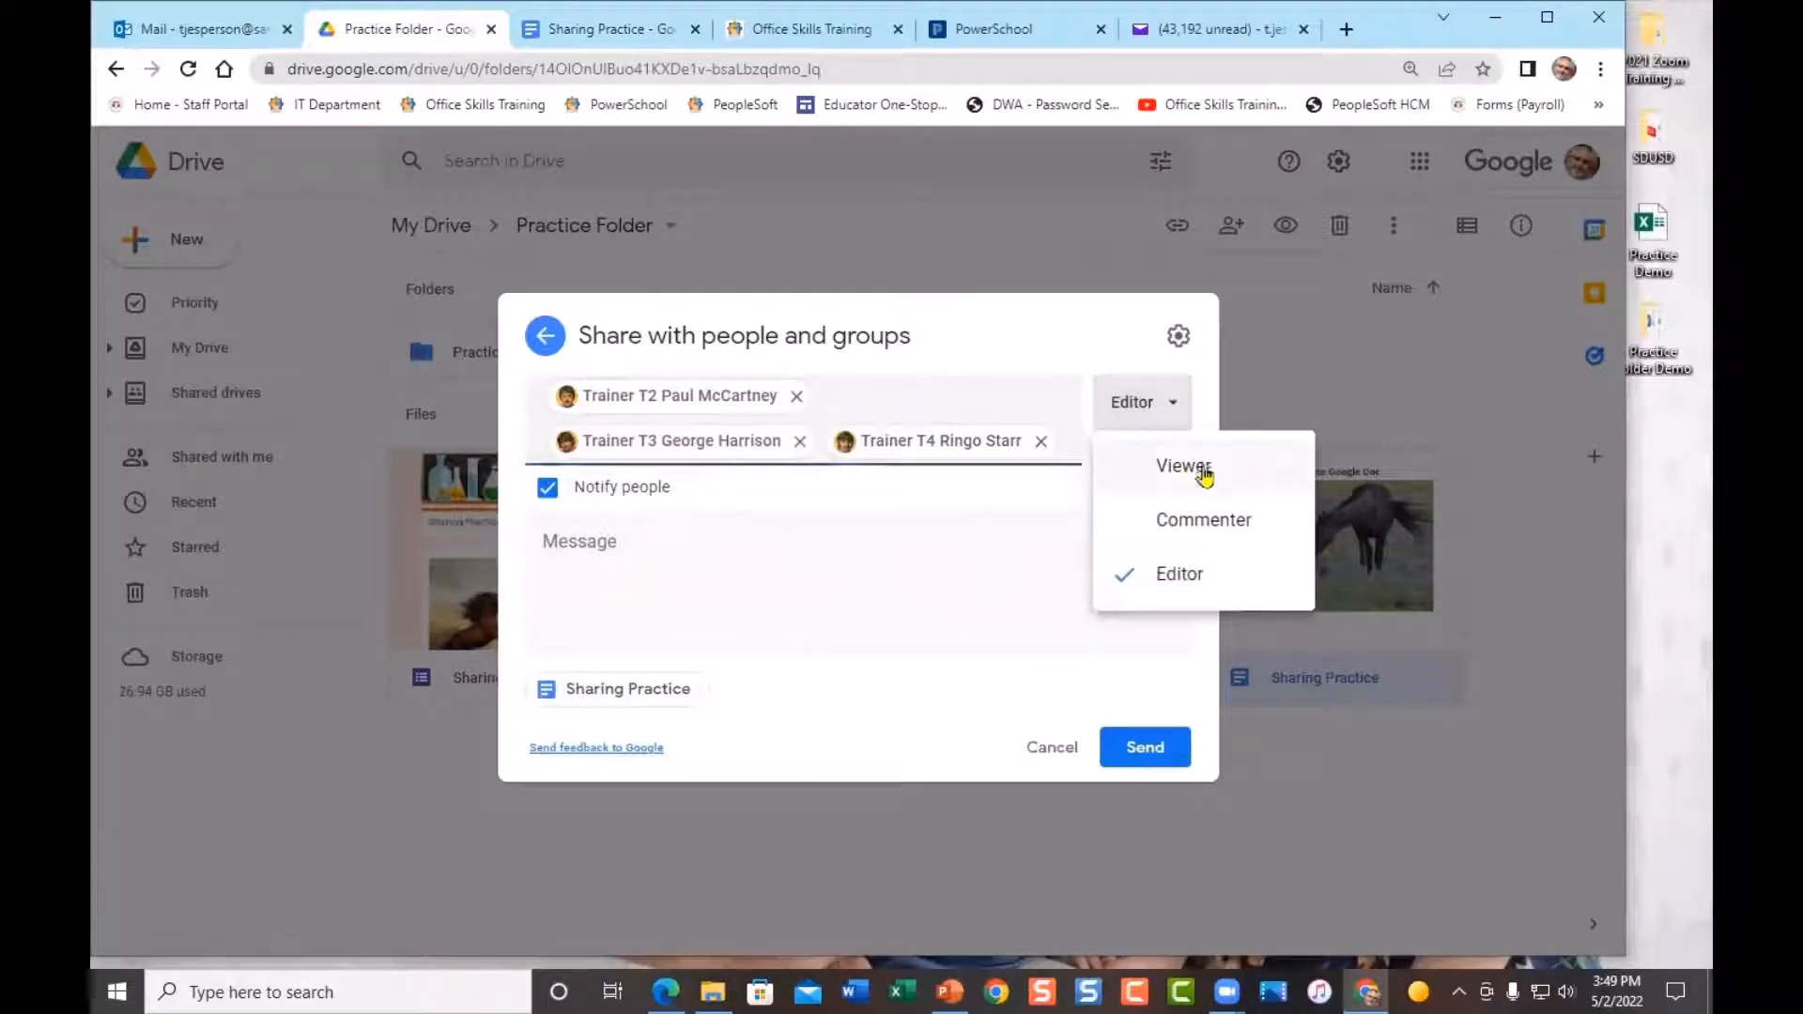
left_click(1081, 366)
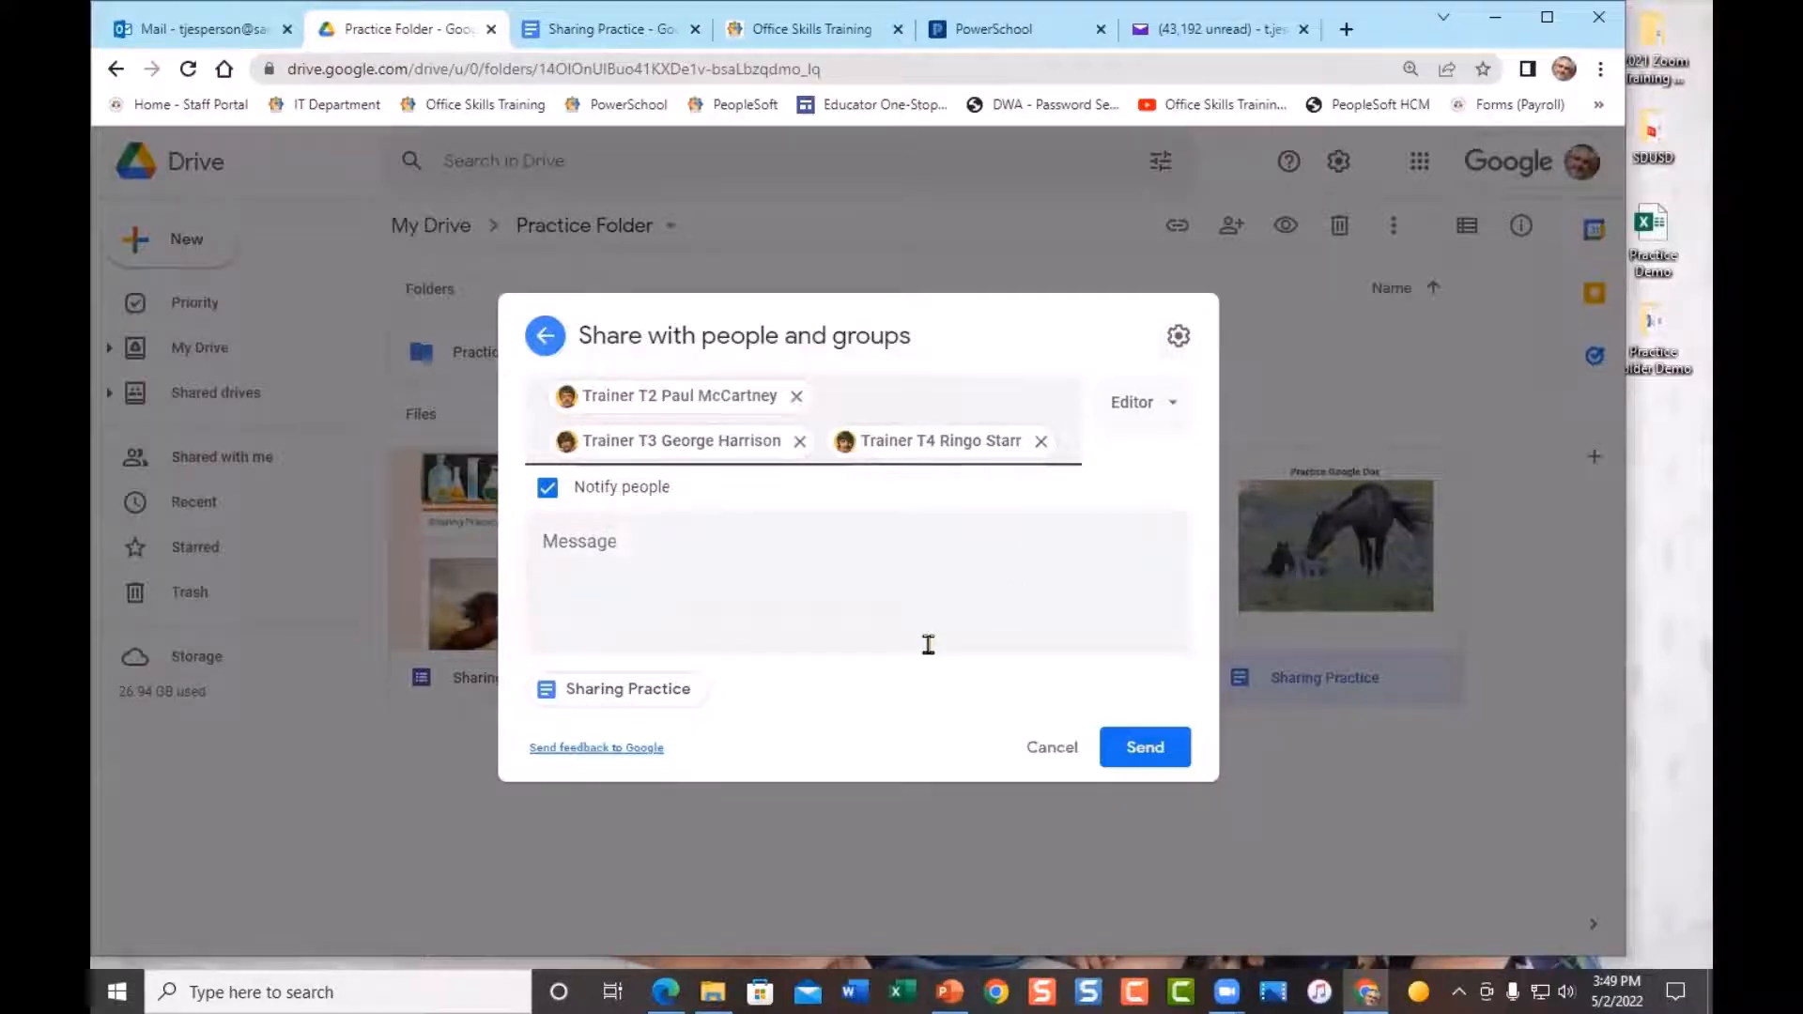
left_click(1148, 751)
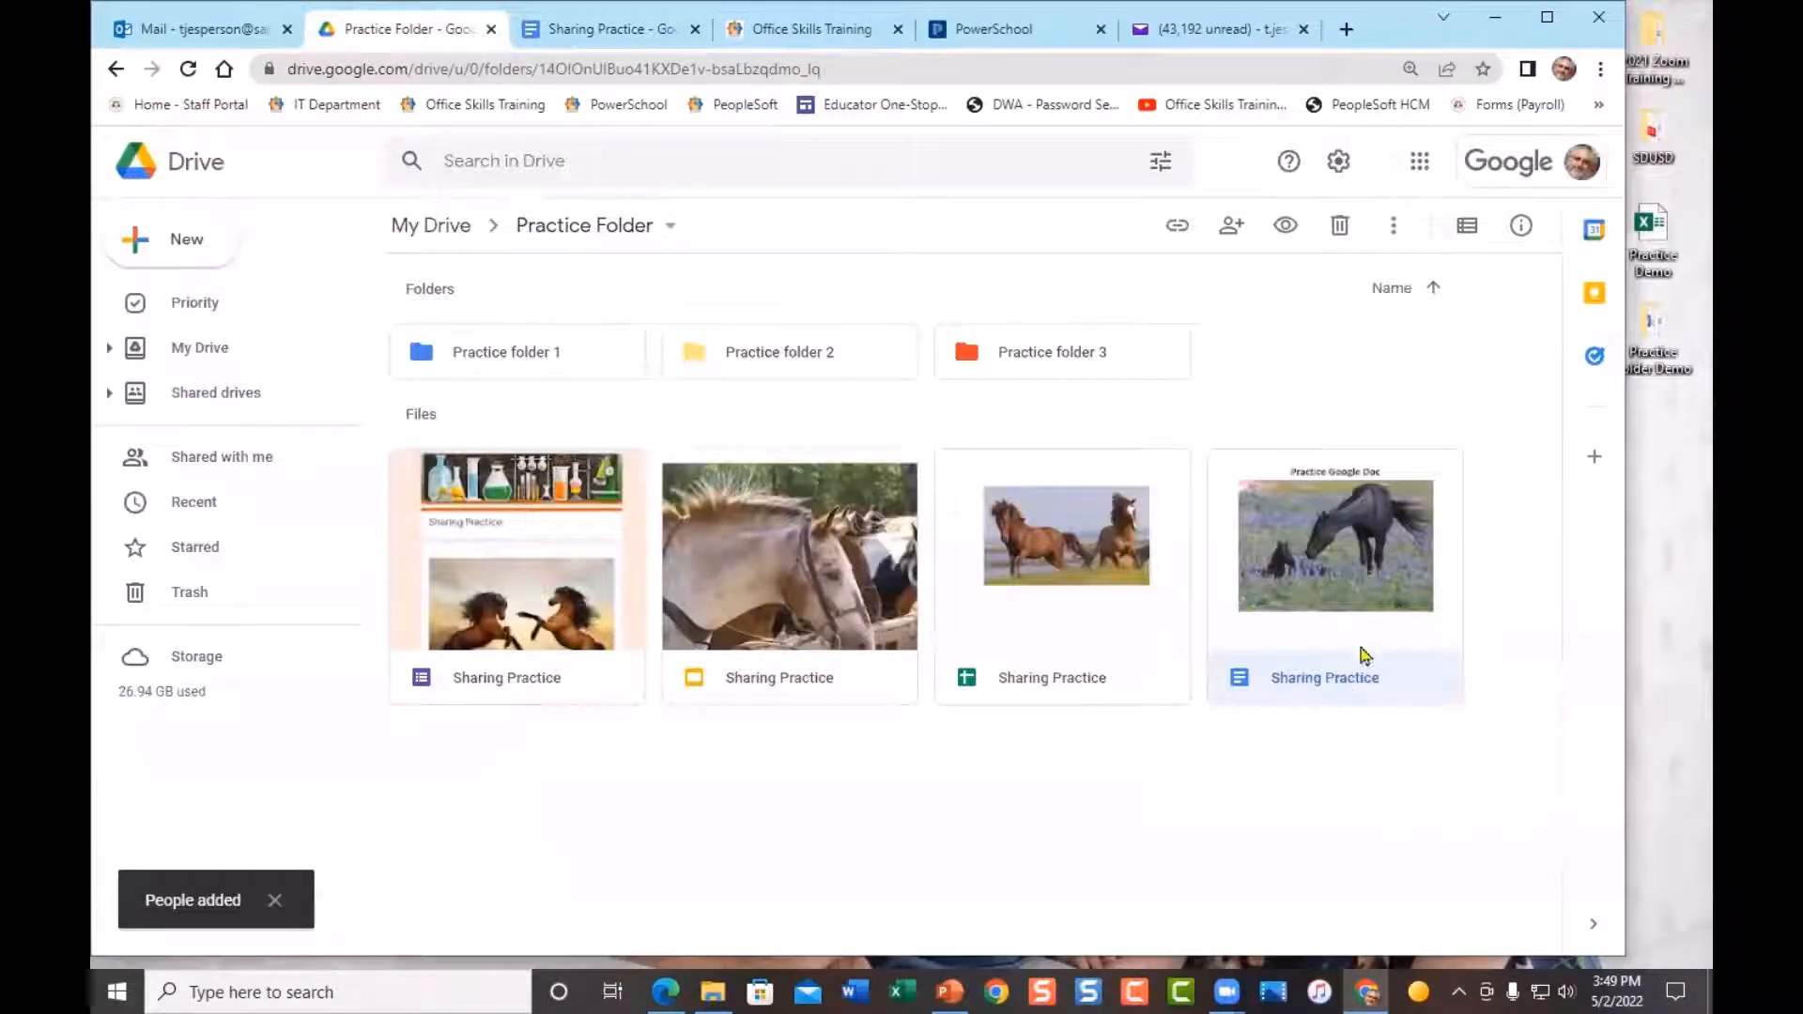
Reopen sharing for the Sharing Practice Google Doc from Drive and remove Trainer T2's access
right_click(1342, 567)
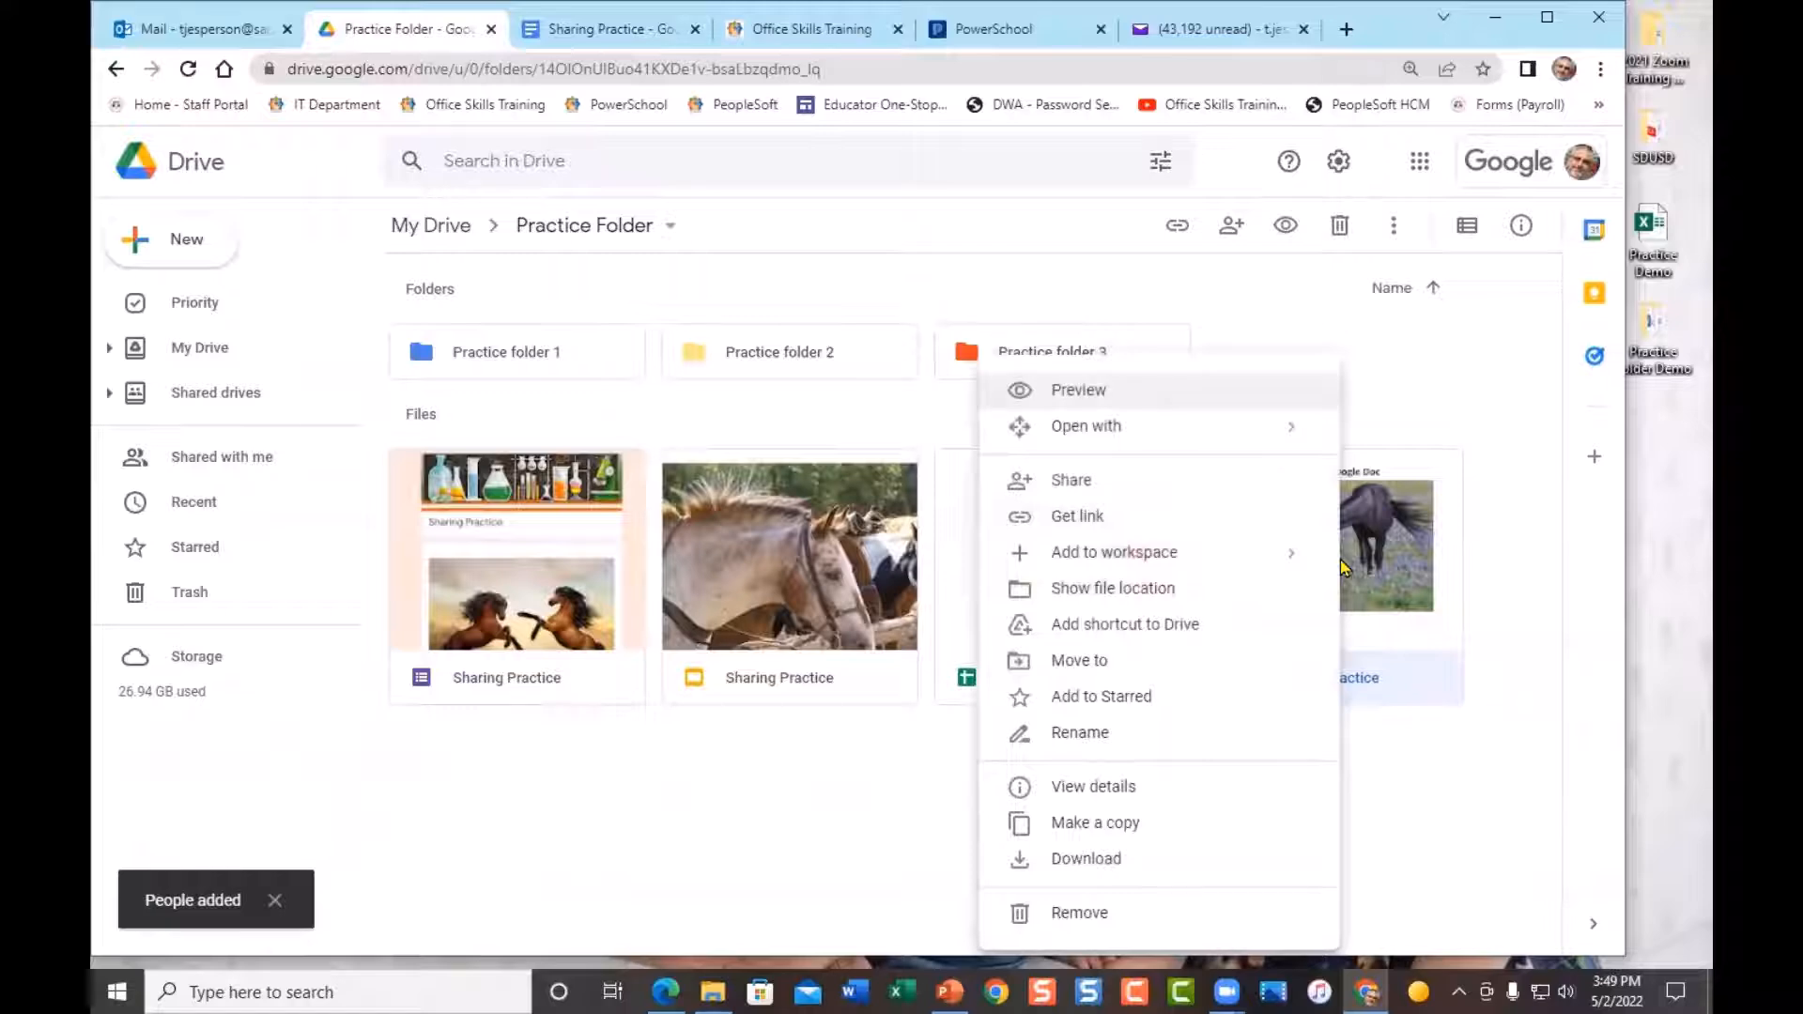
left_click(1160, 485)
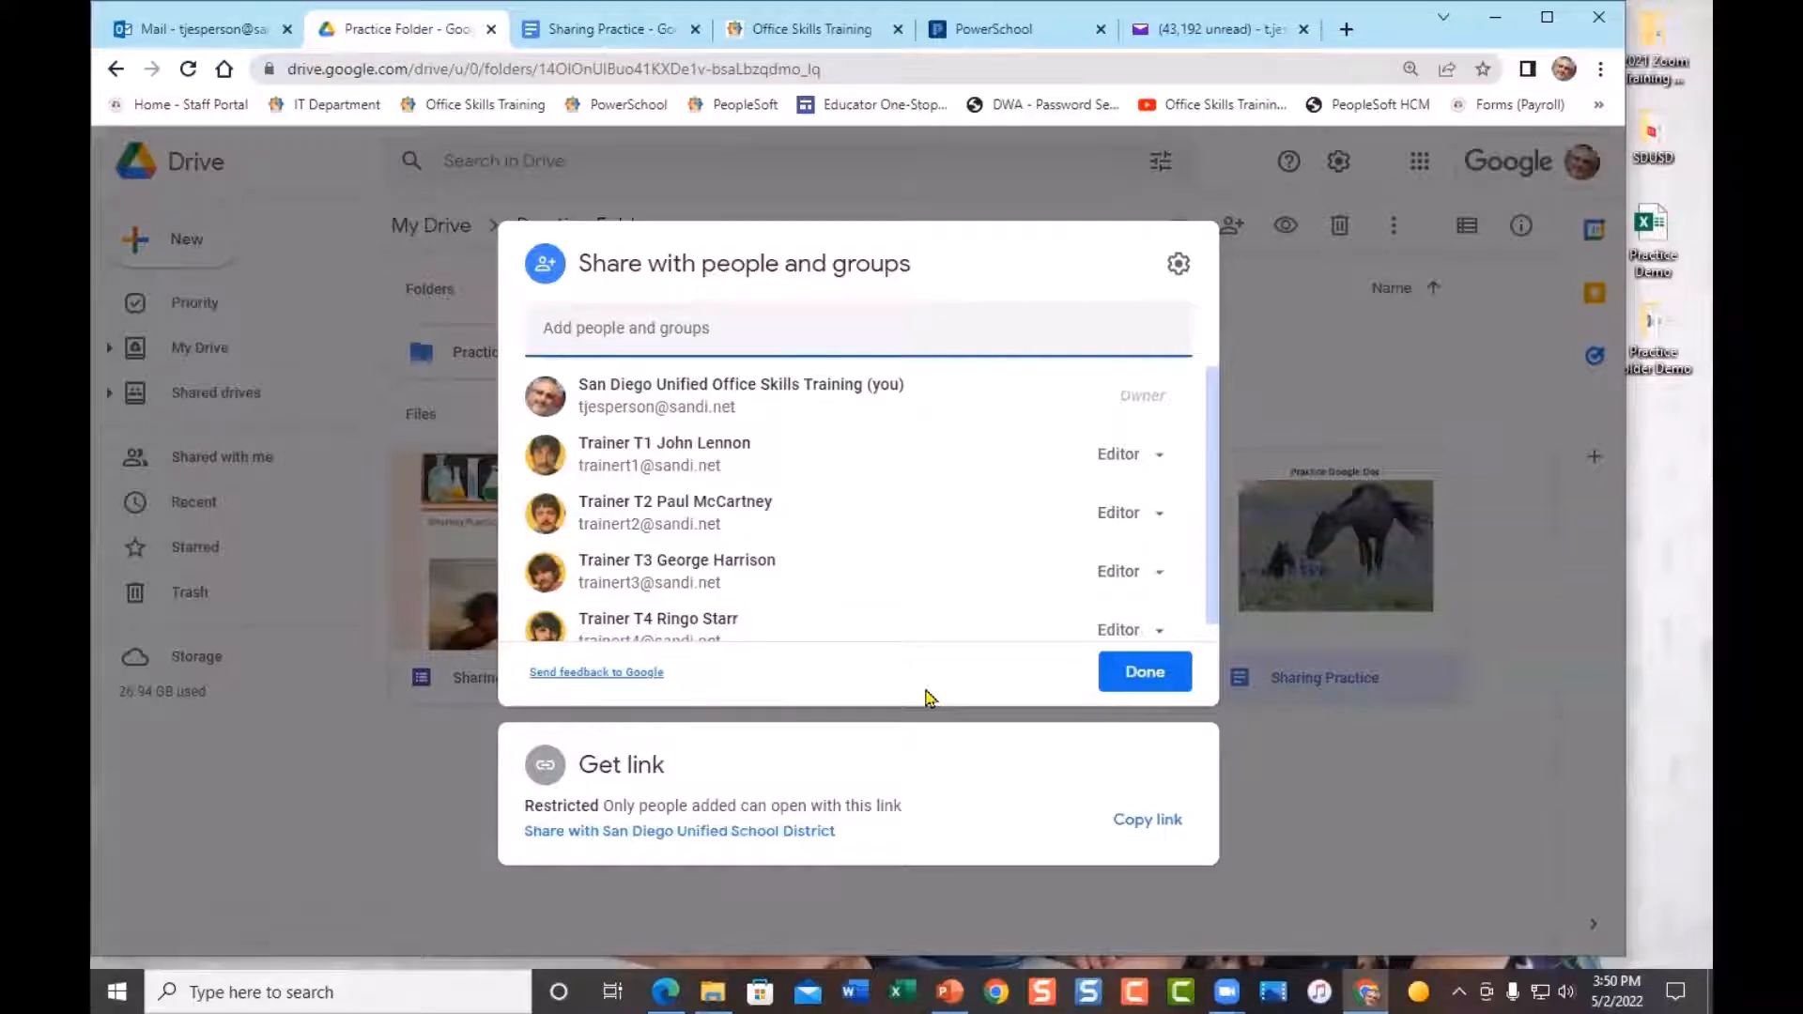
left_click(1161, 514)
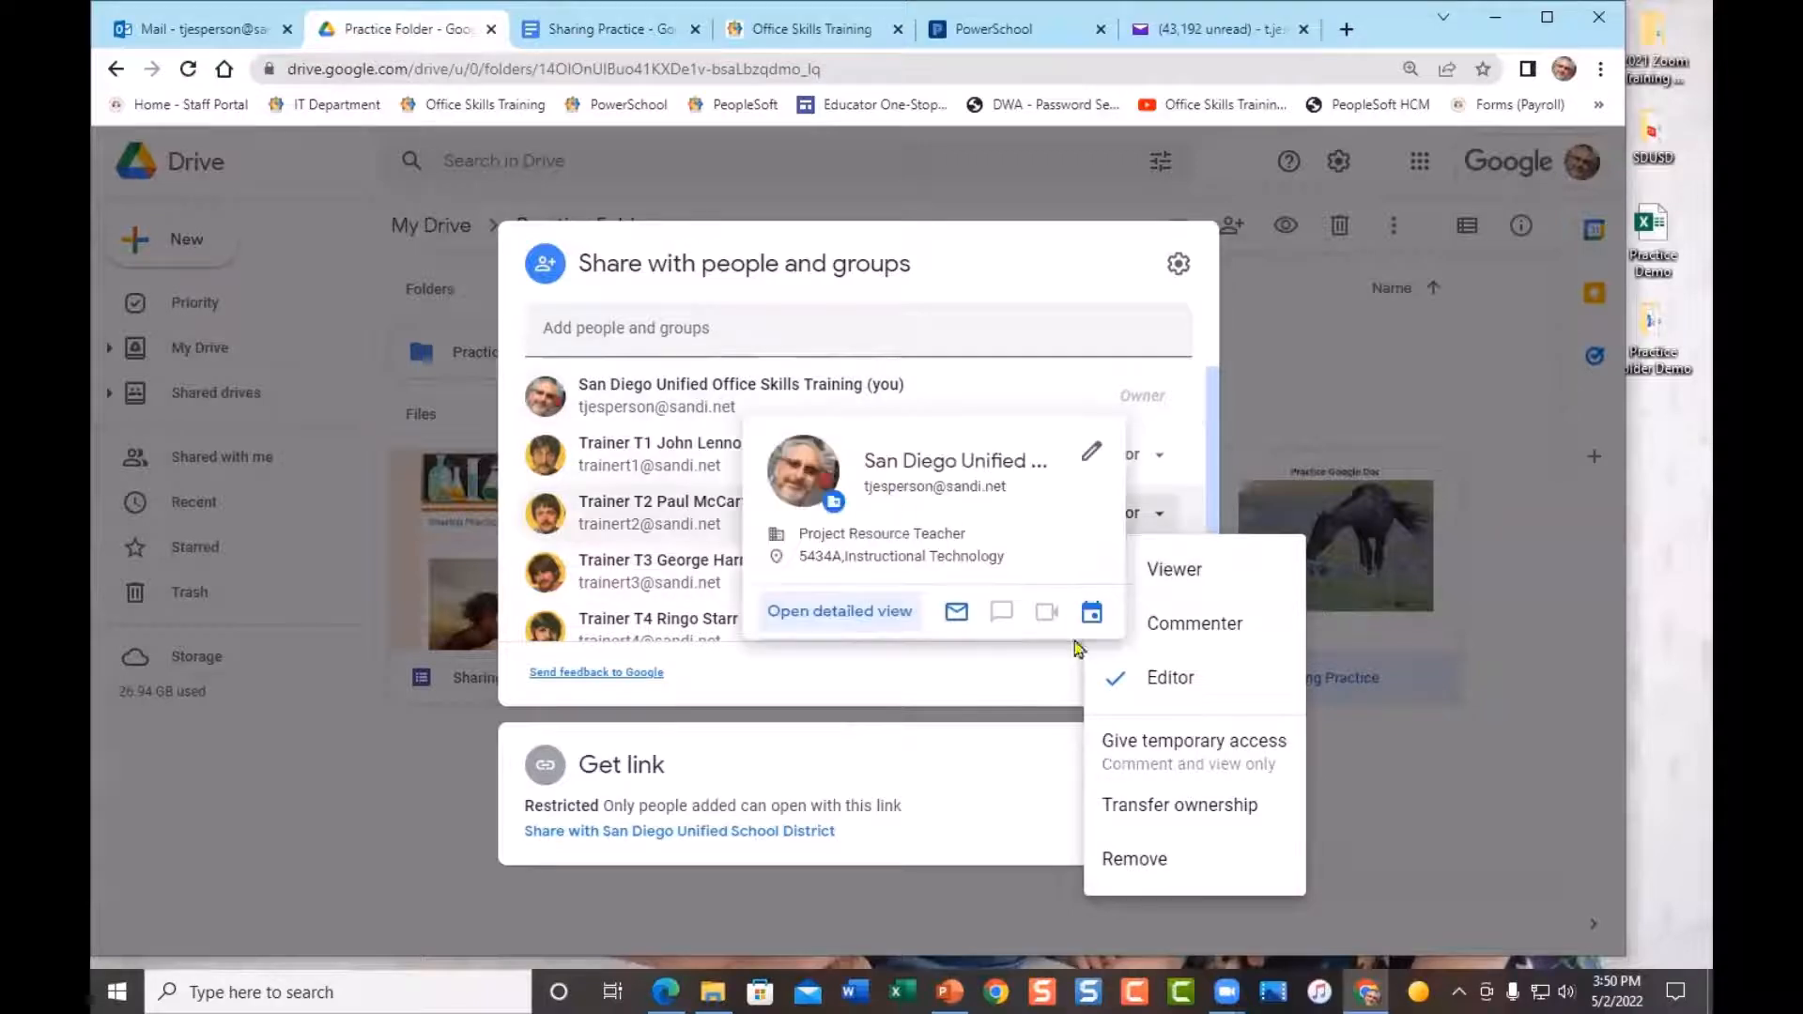
left_click(1218, 832)
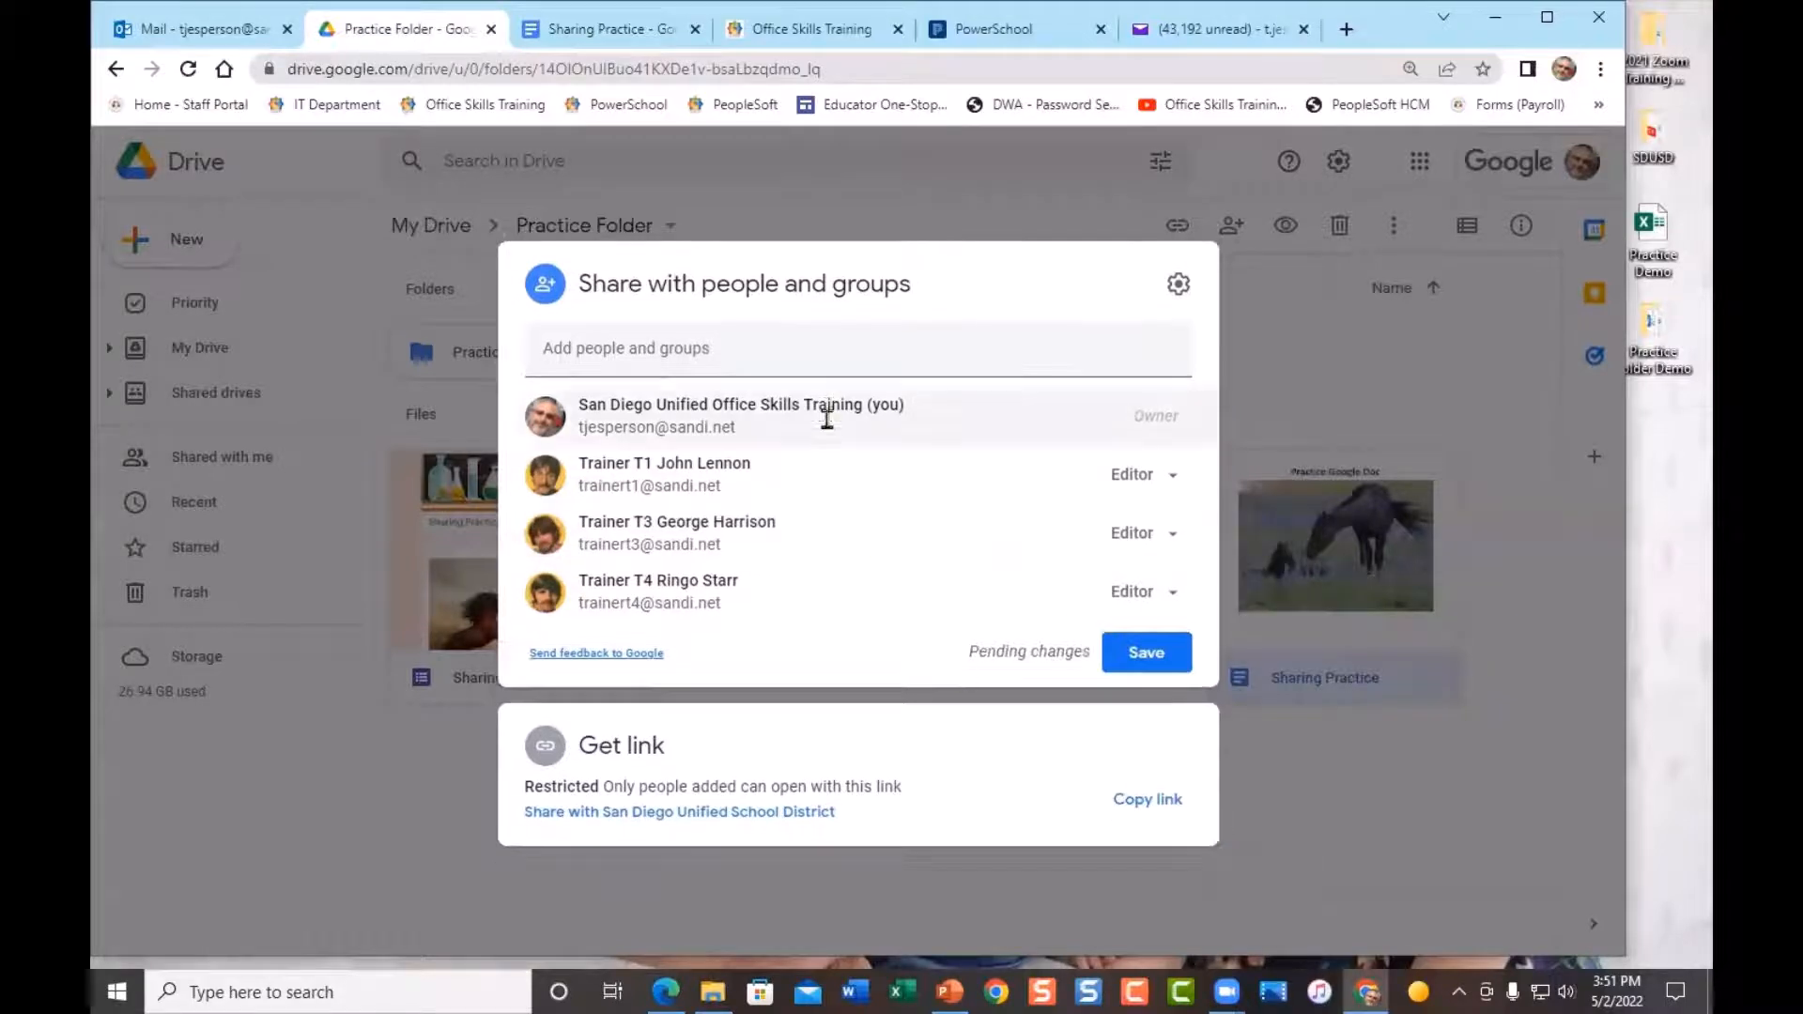
Set Trainer T3's permission to Viewer and Trainer T4's permission to Commenter
mouse_move(850, 601)
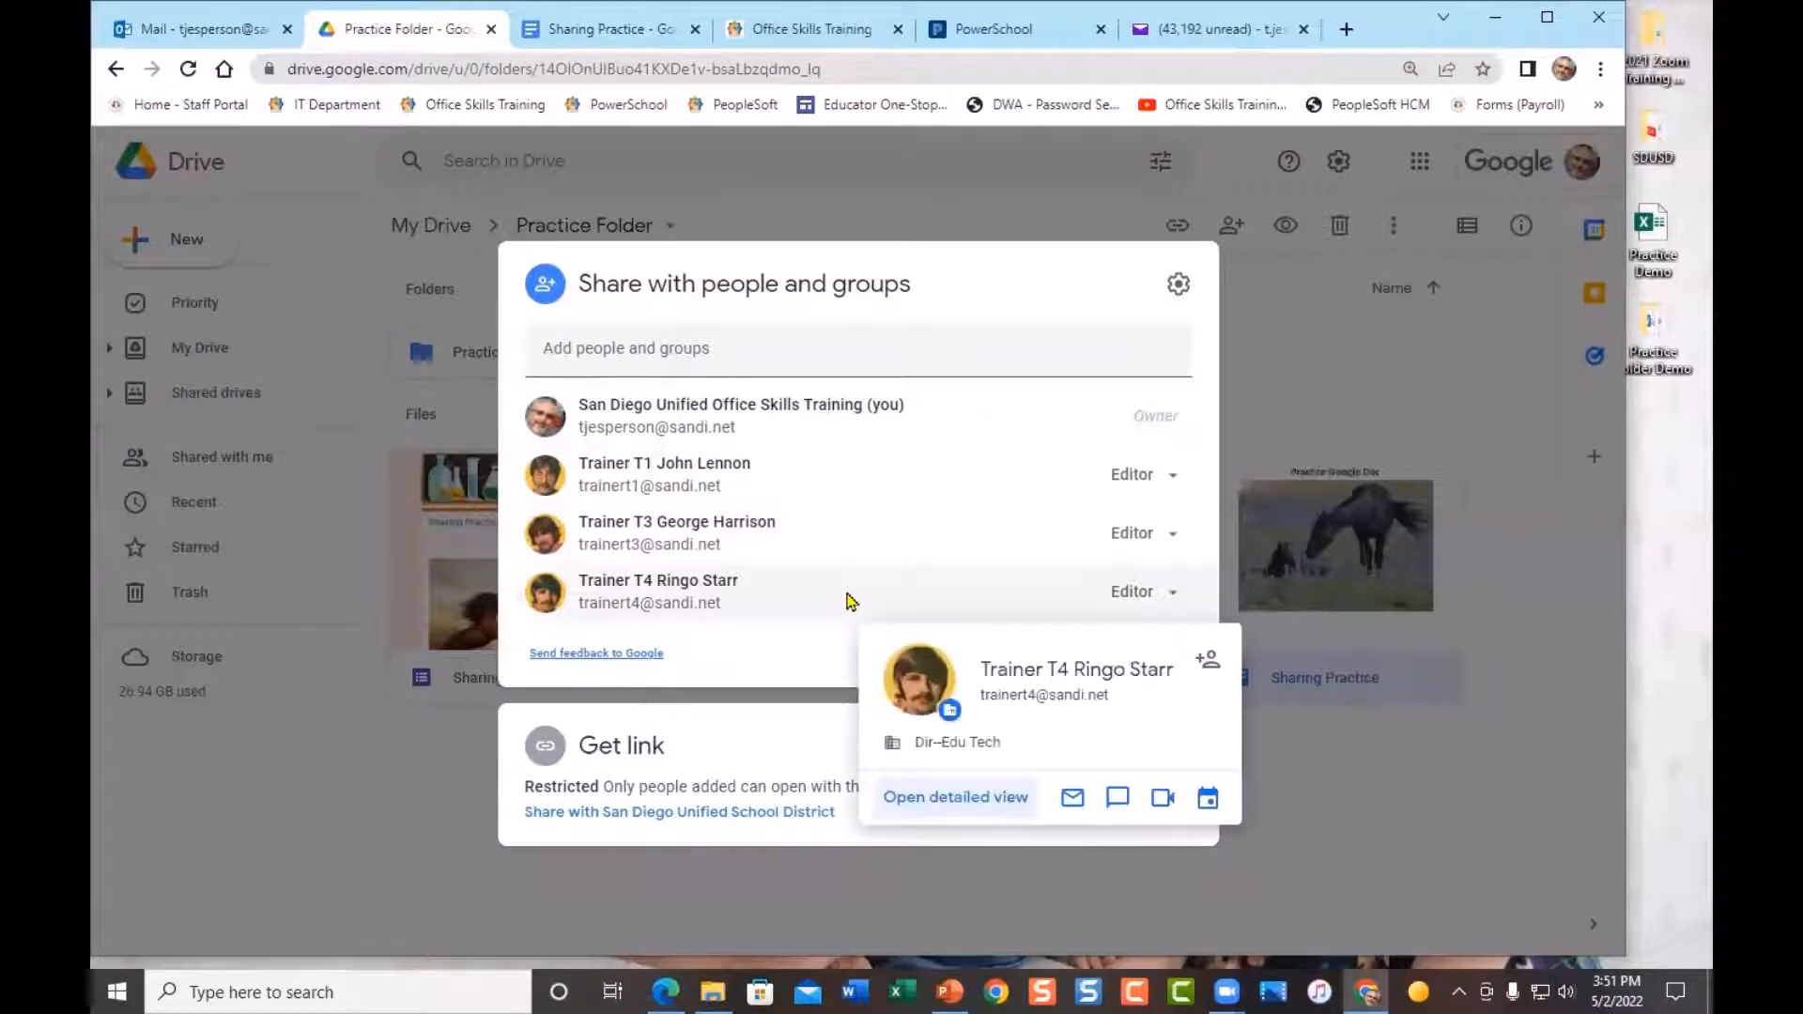
left_click(1173, 535)
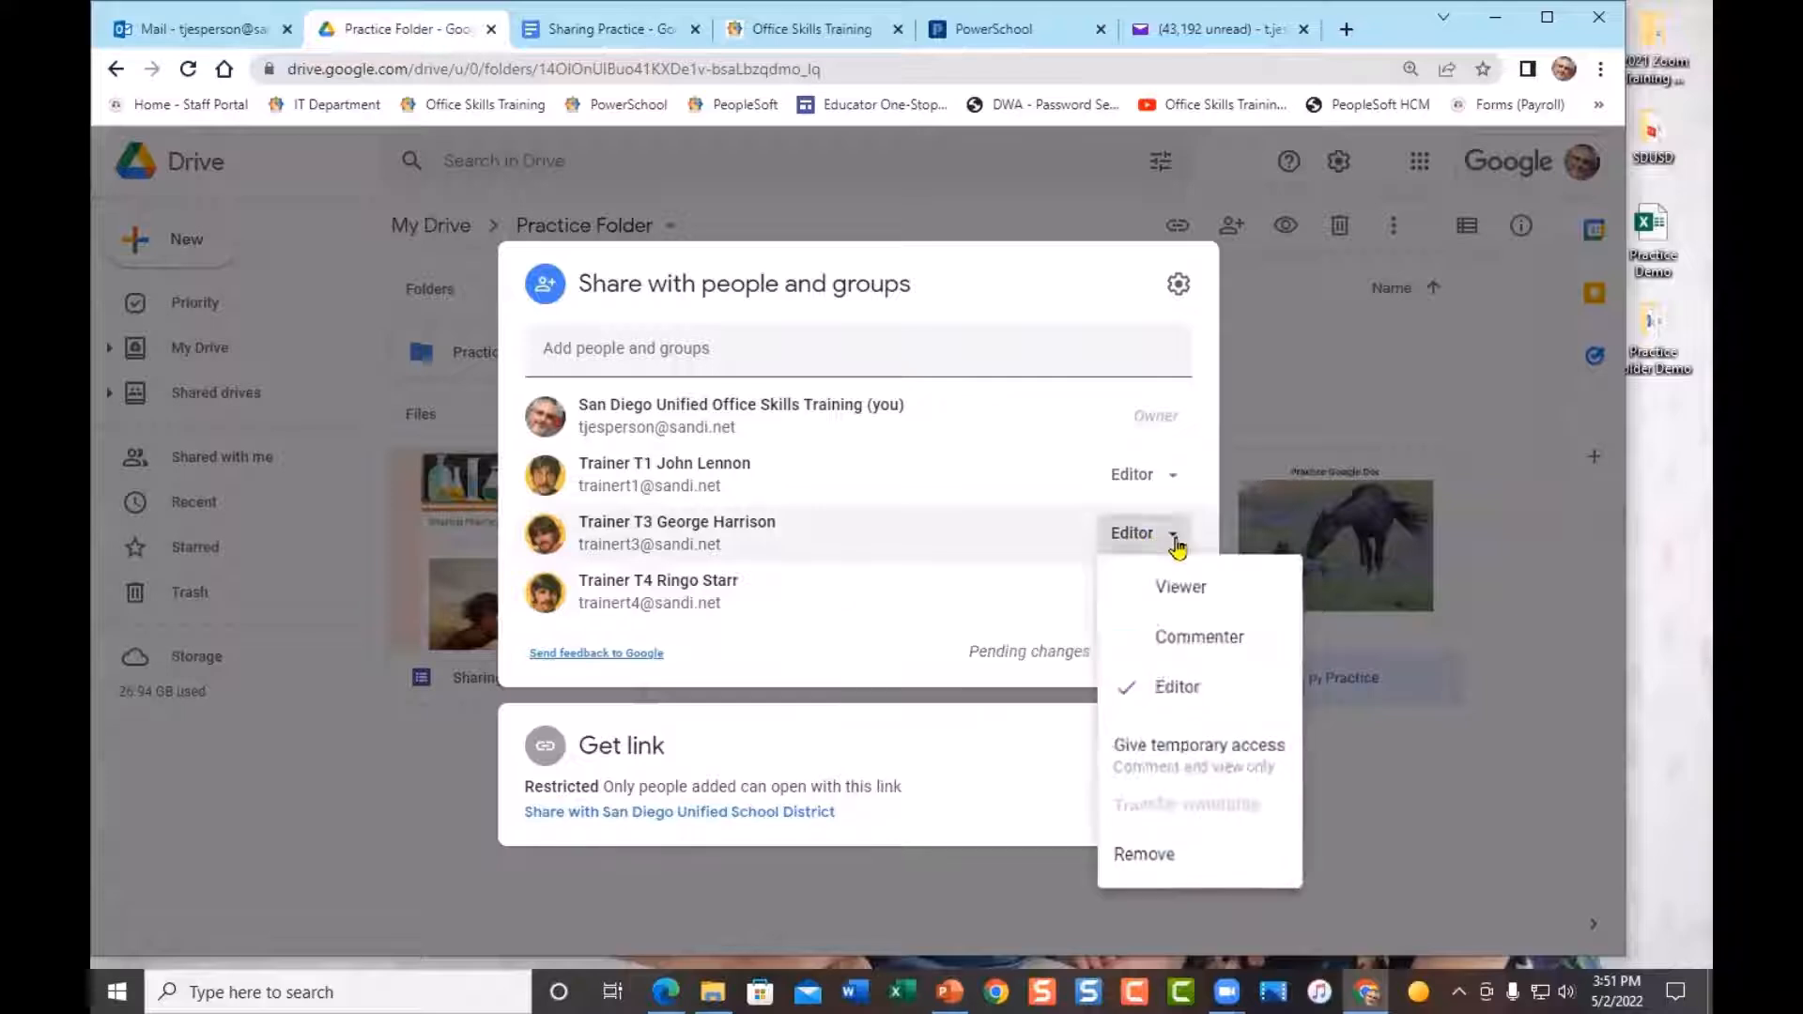
left_click(1176, 590)
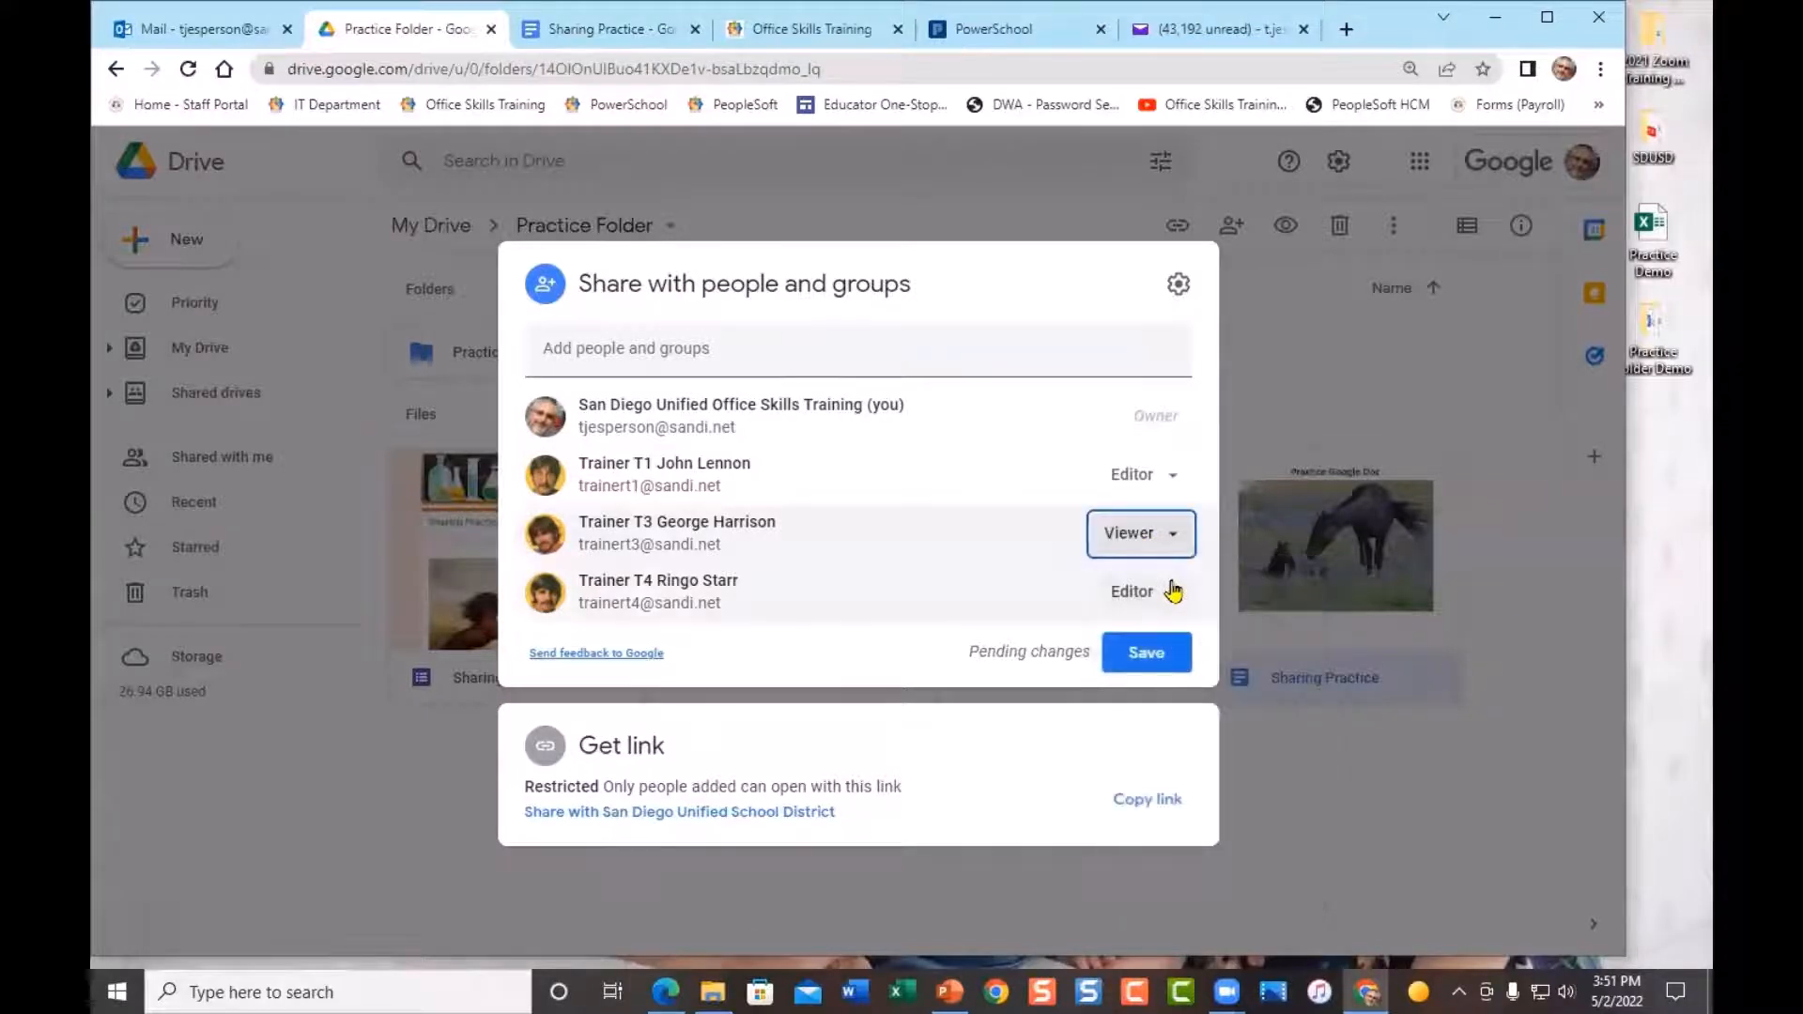
left_click(1173, 594)
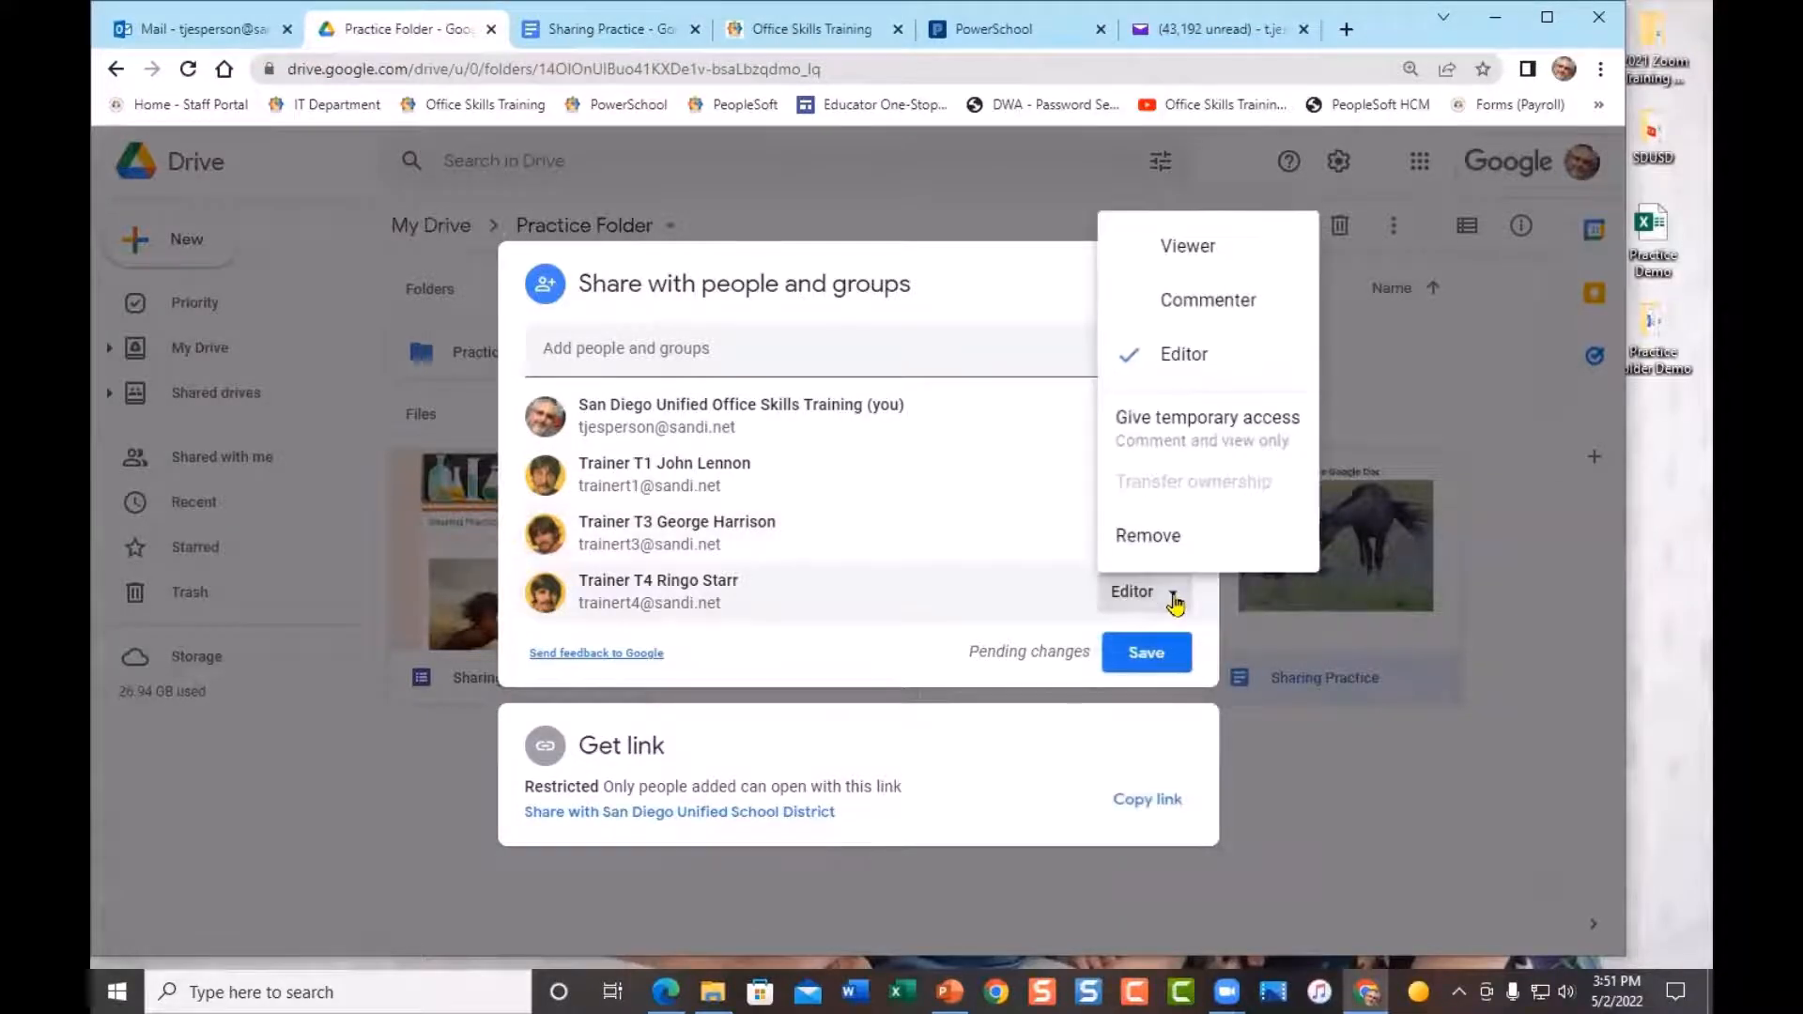
left_click(1219, 300)
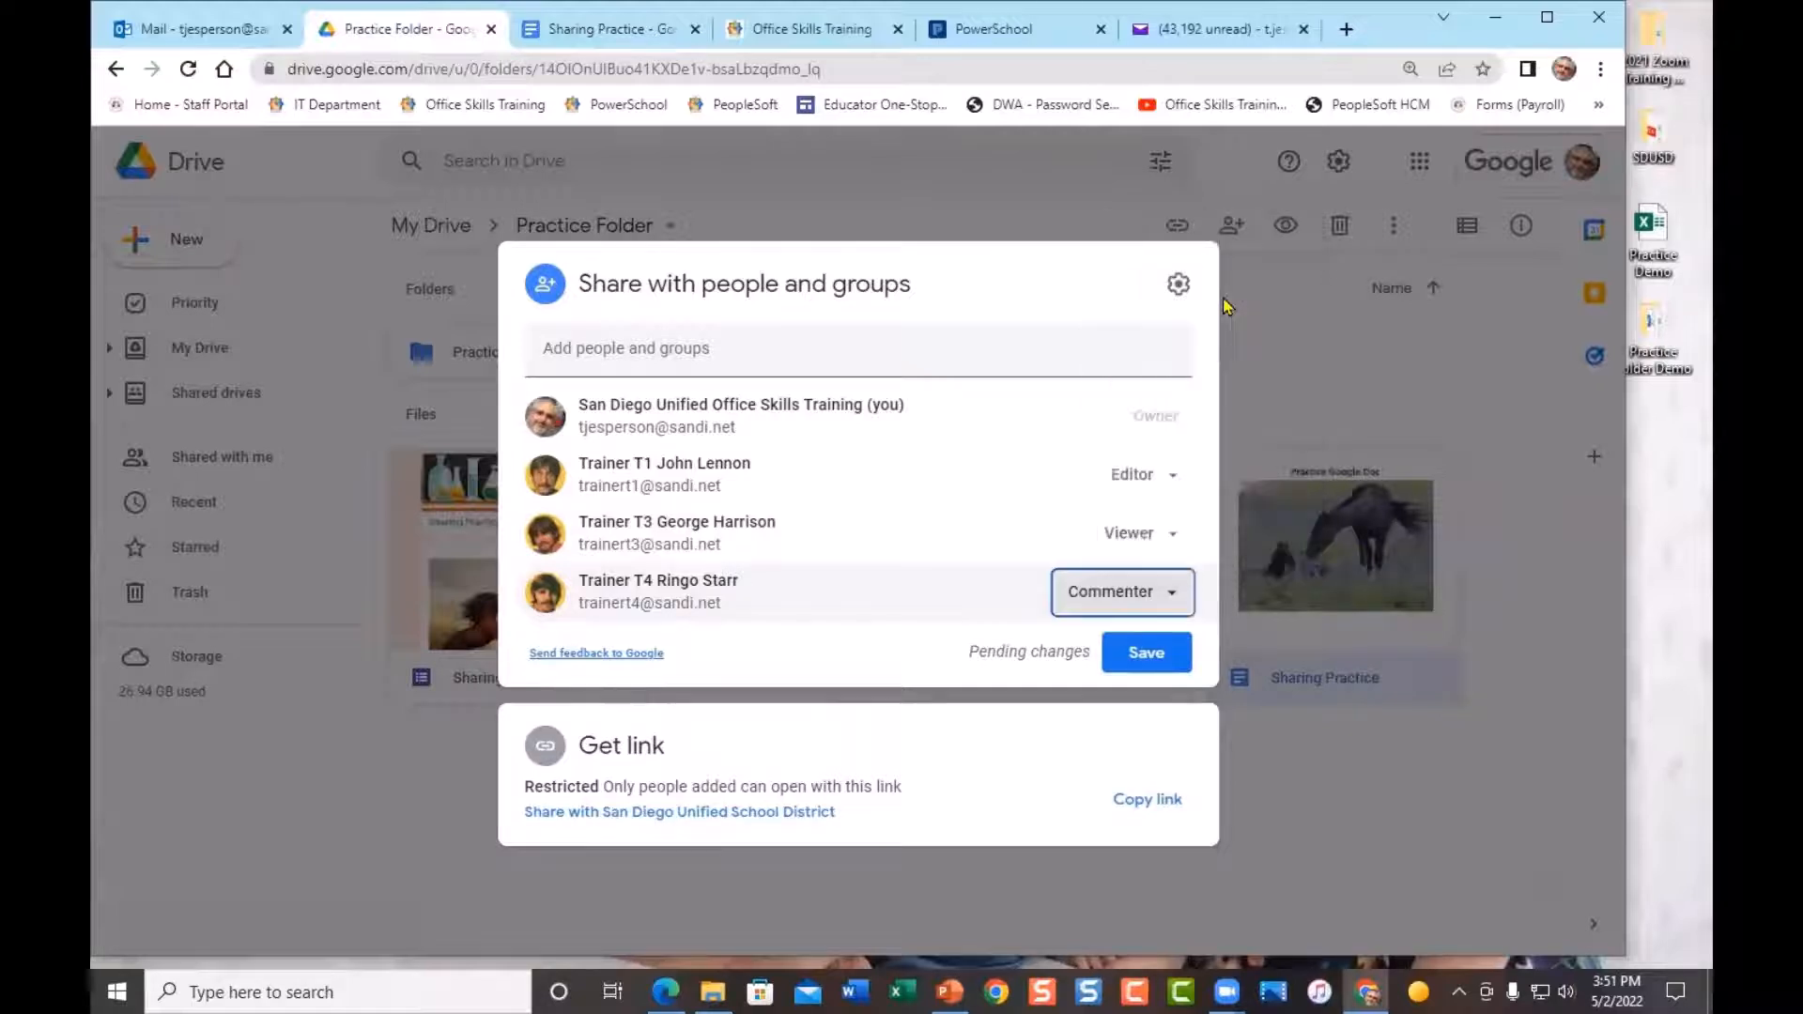
Give Trainer T1 temporary Commenter access expiring Wed, Jun 1, and save the pending permission changes
left_click(1174, 475)
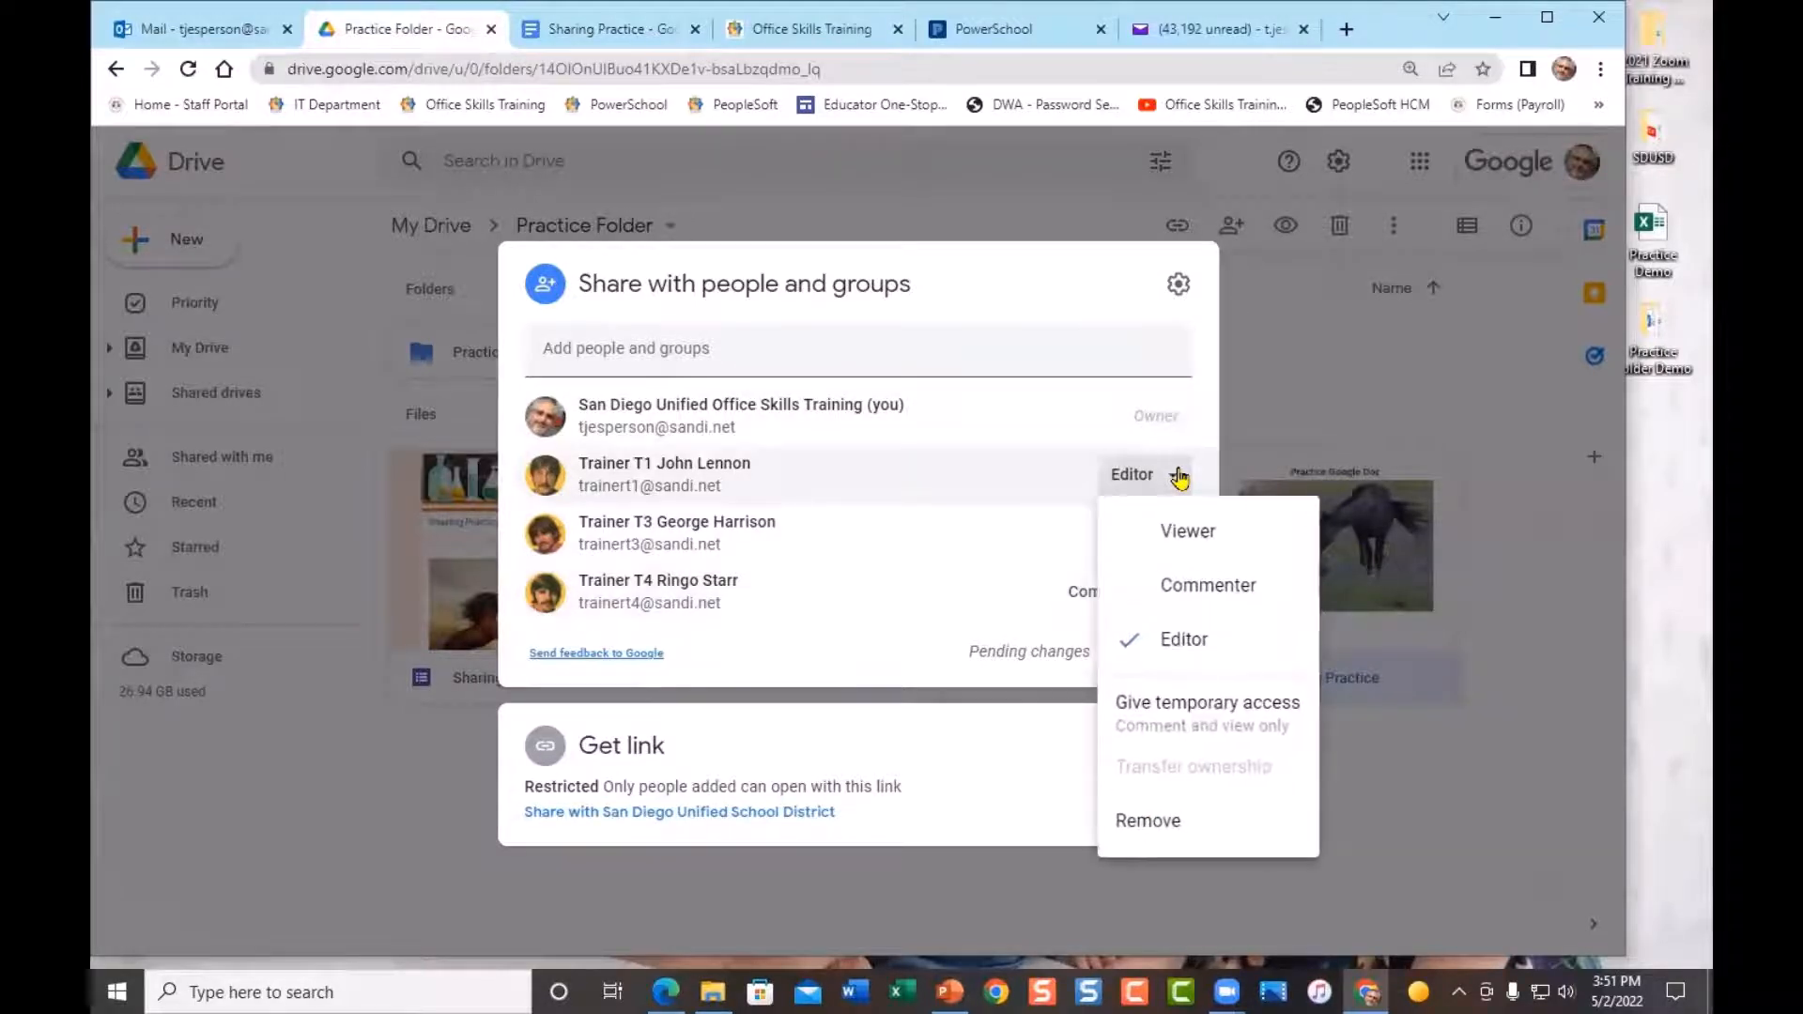
left_click(1195, 712)
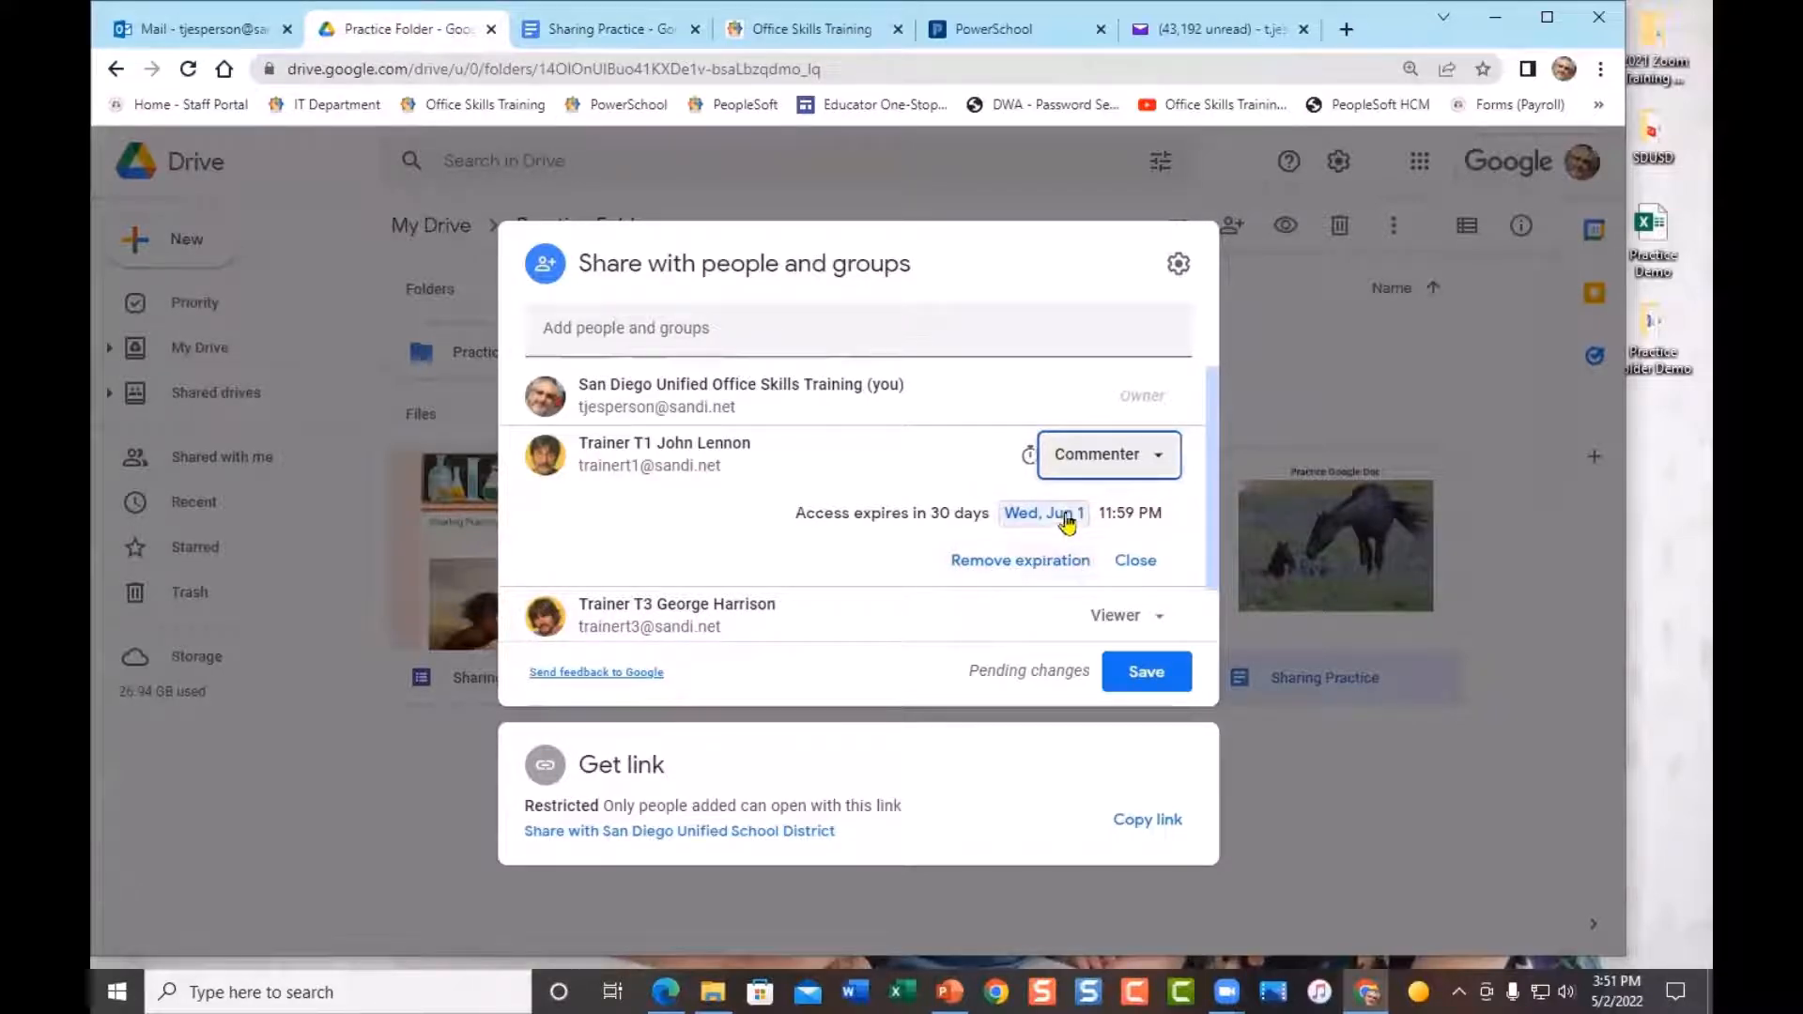
left_click(1135, 561)
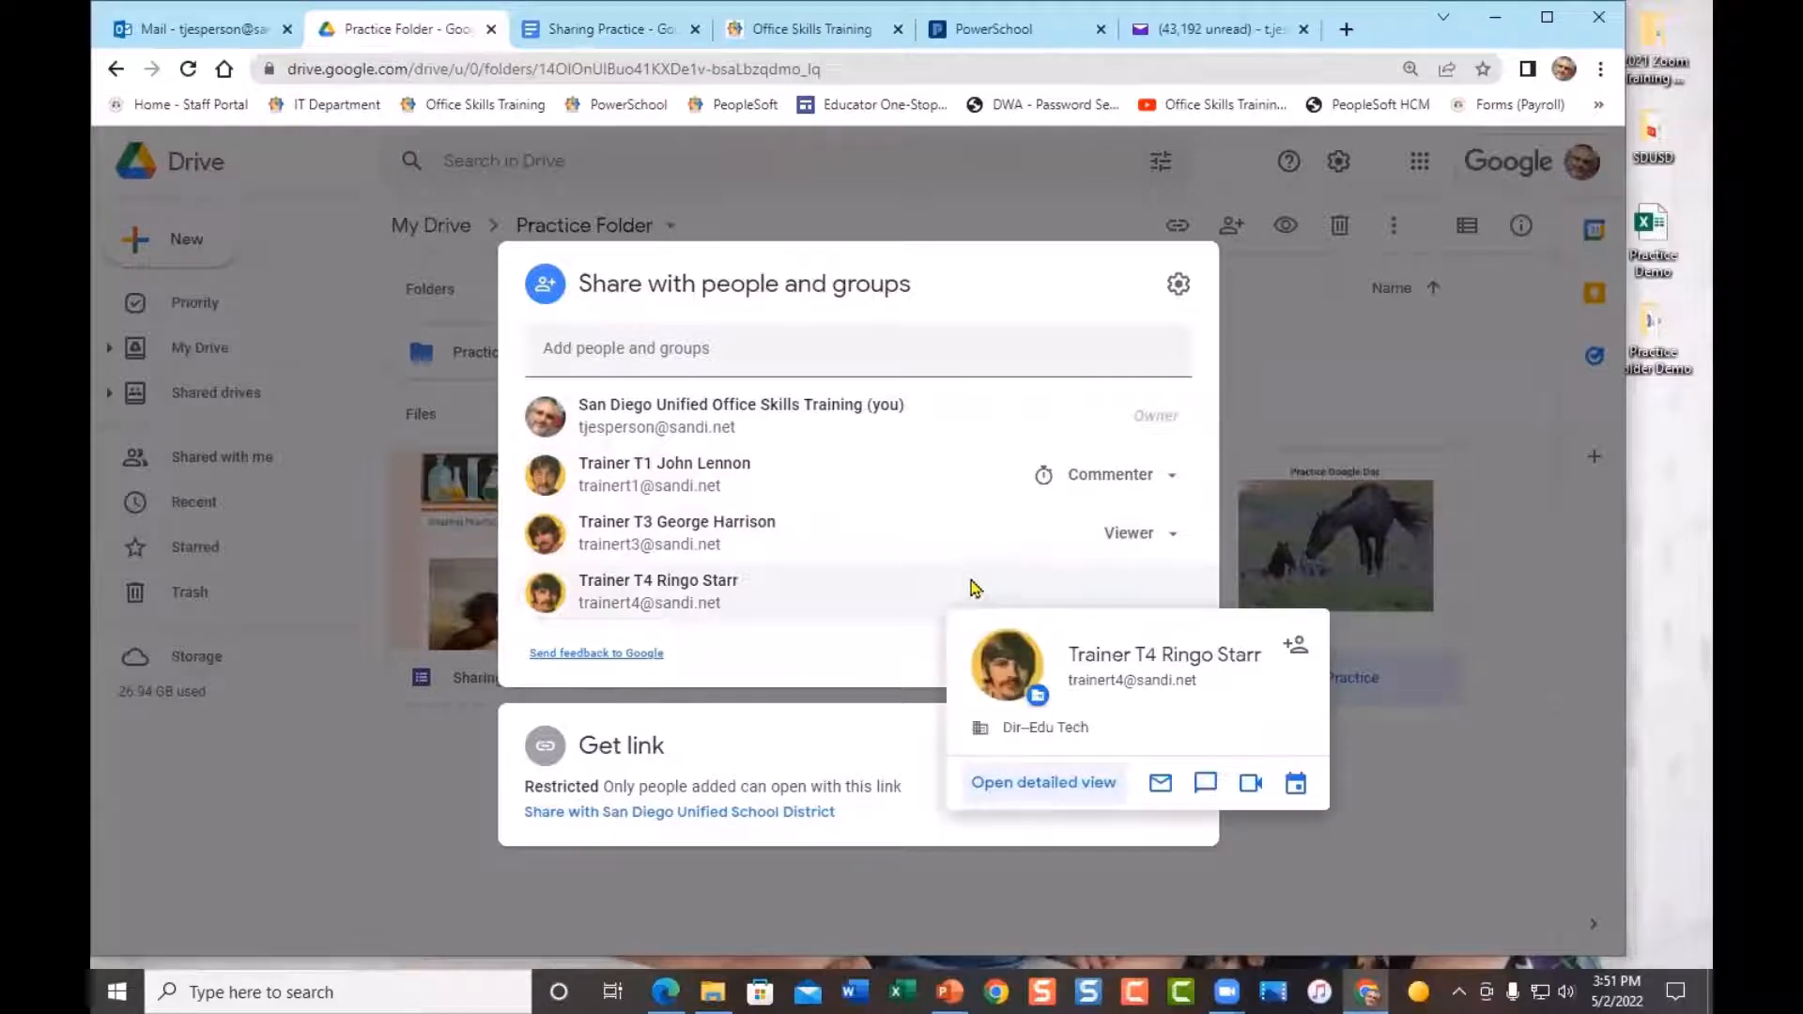
mouse_move(826, 462)
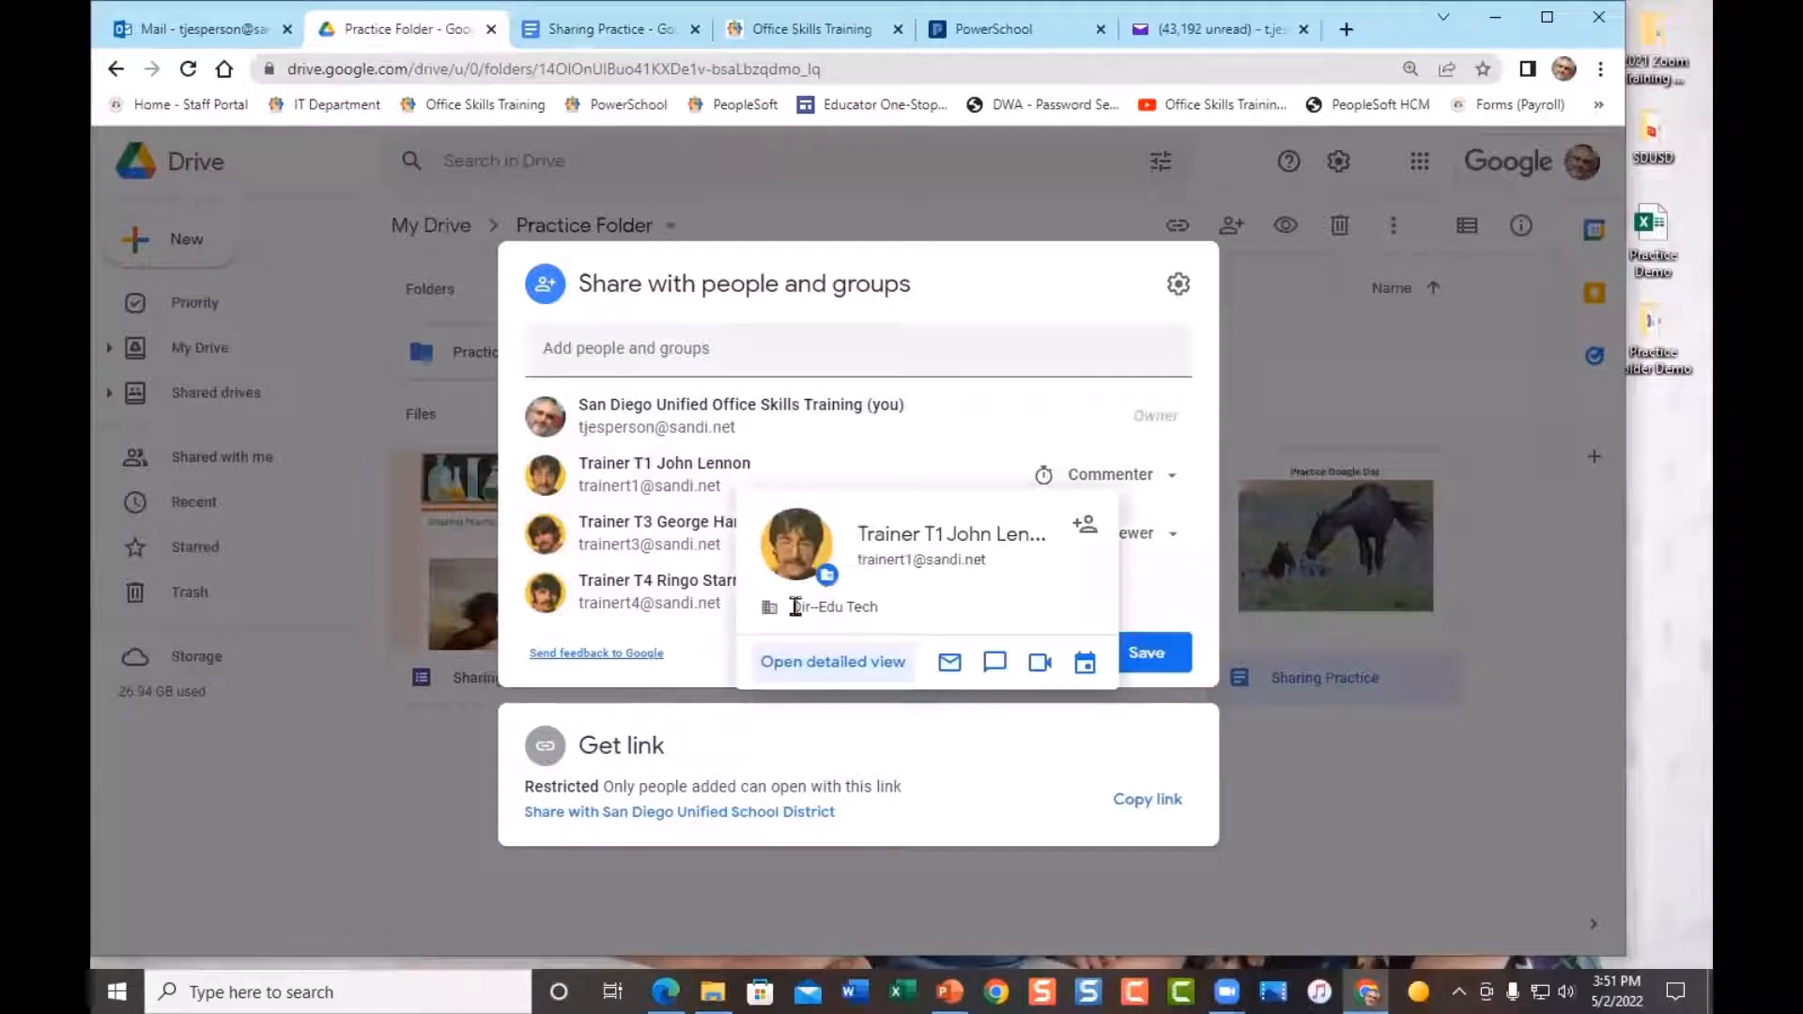
left_click(1169, 658)
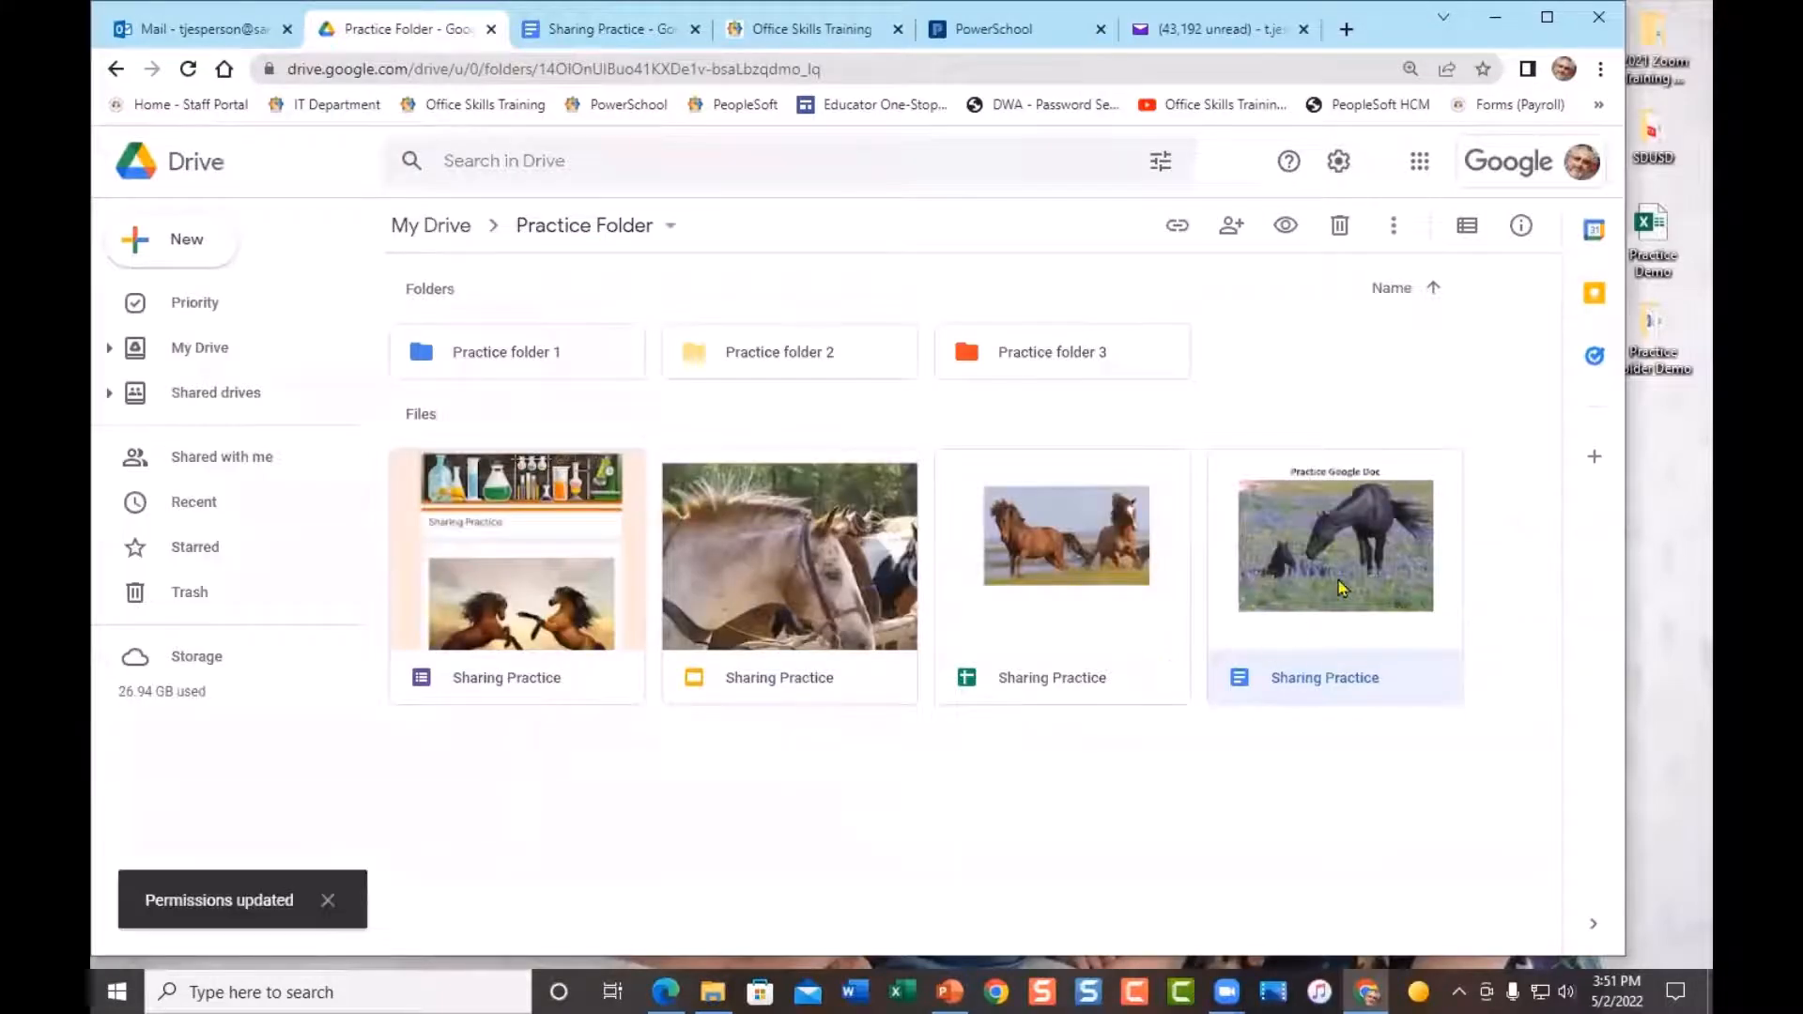
Reopen sharing for the Sharing Practice Google Doc, set Trainer T3's permission to Editor, and save the change
right_click(1341, 588)
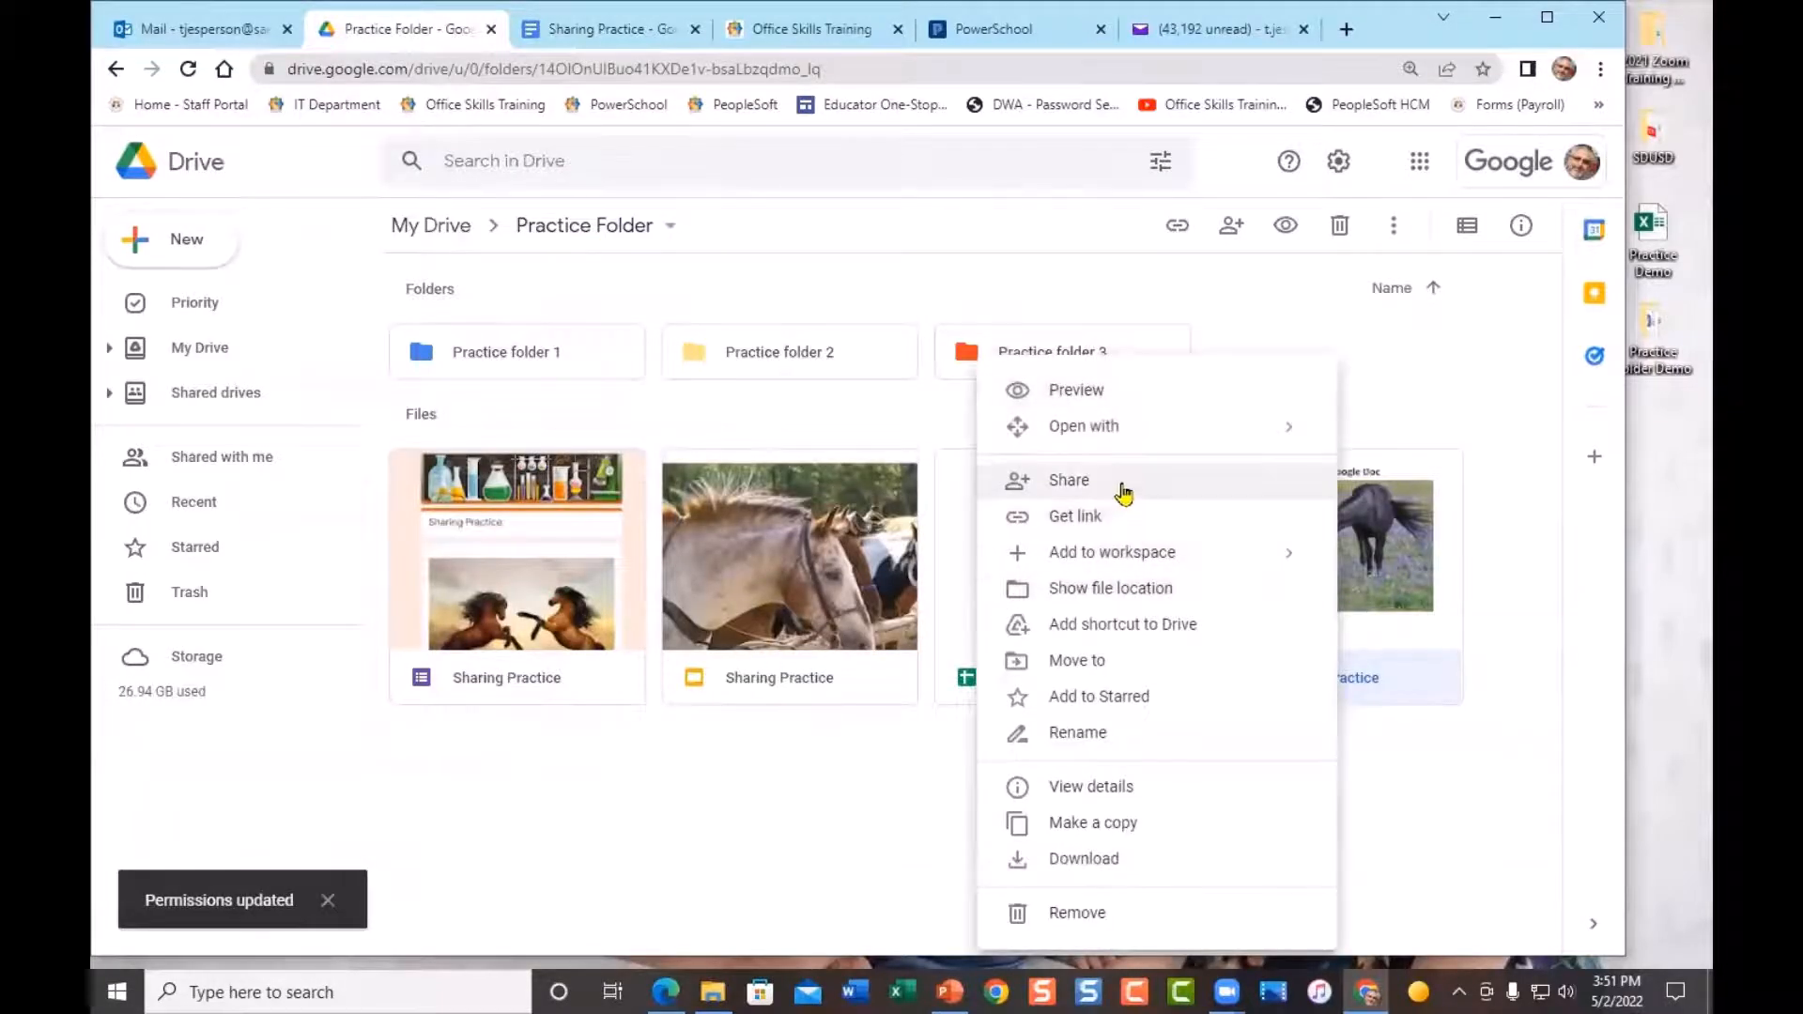
left_click(1125, 488)
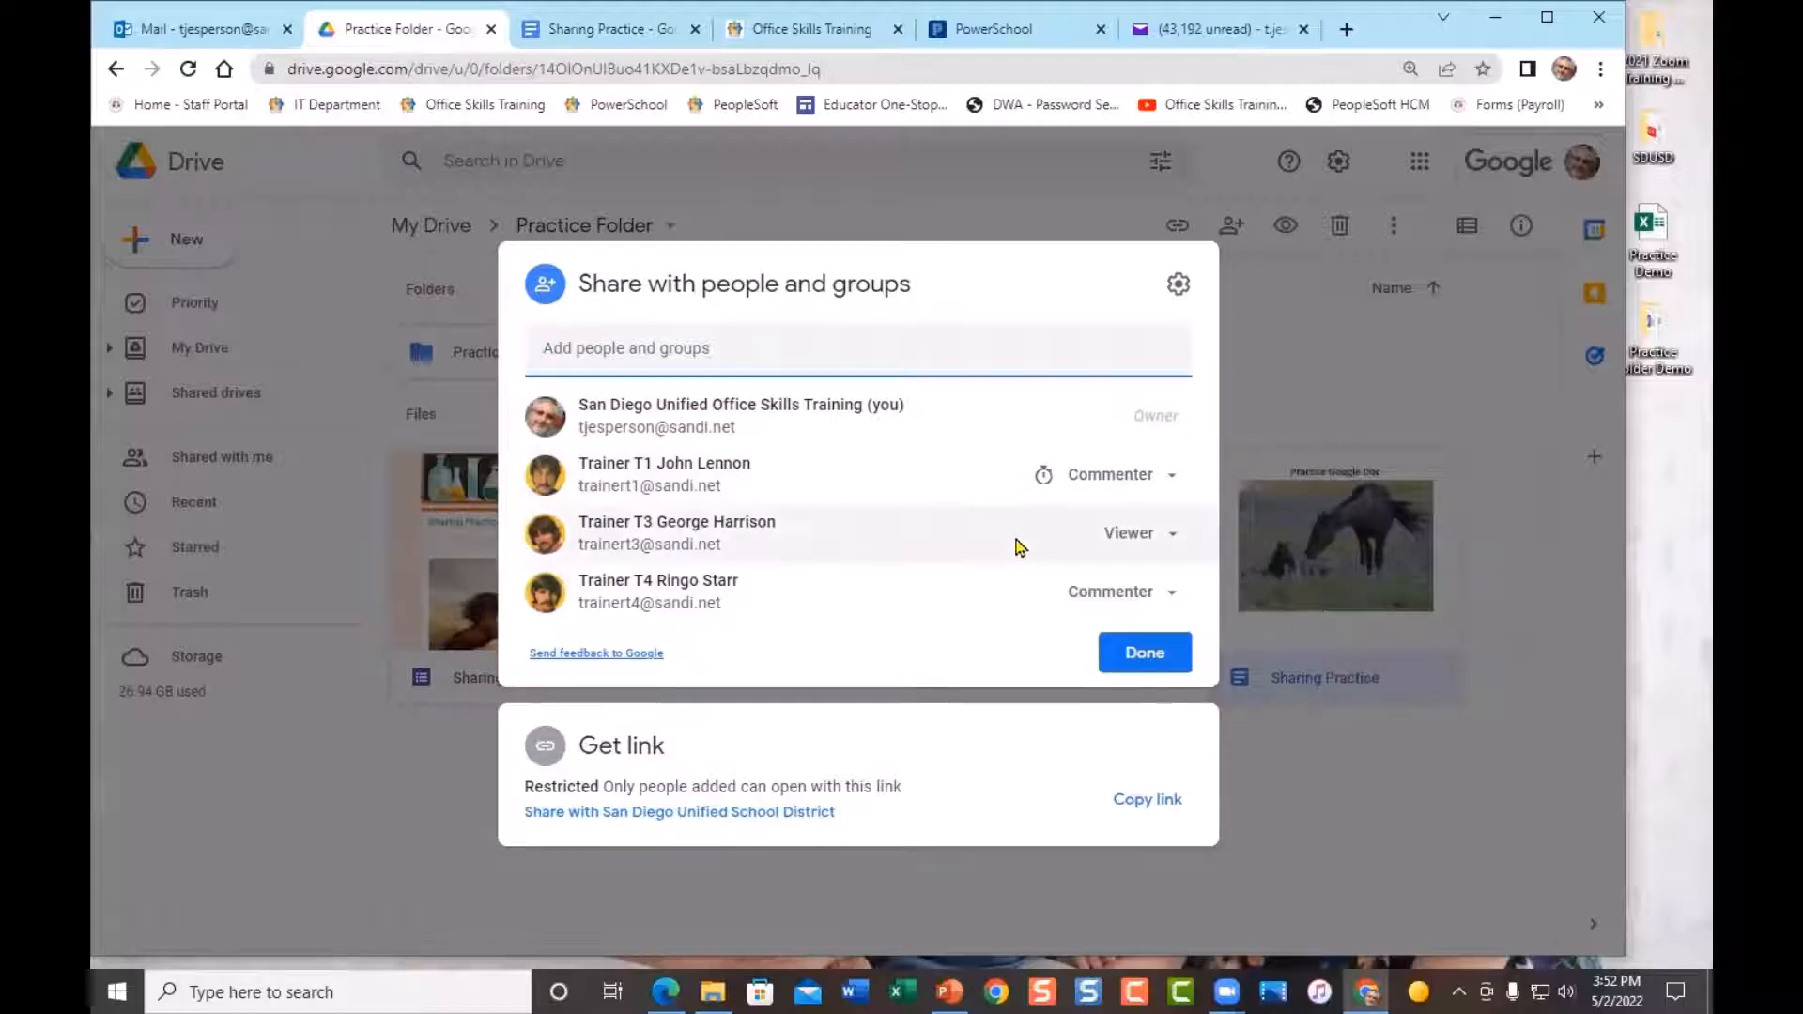
mouse_move(1021, 547)
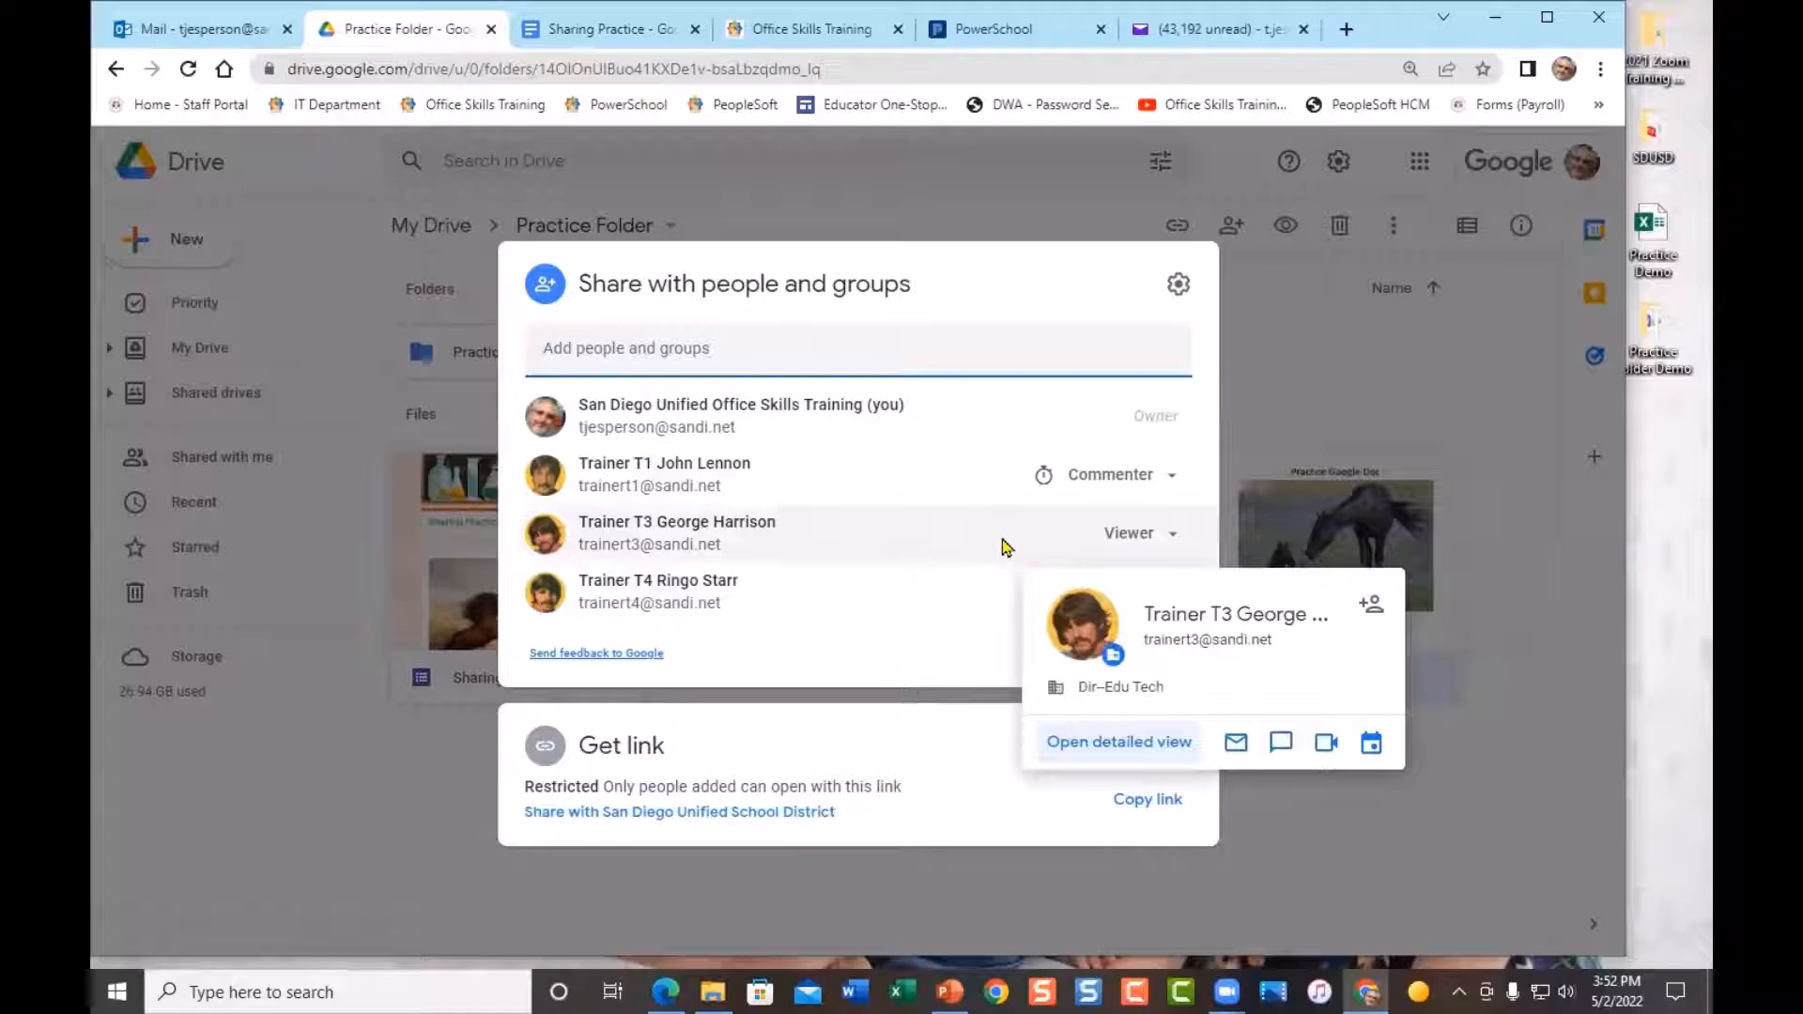
mouse_move(958, 627)
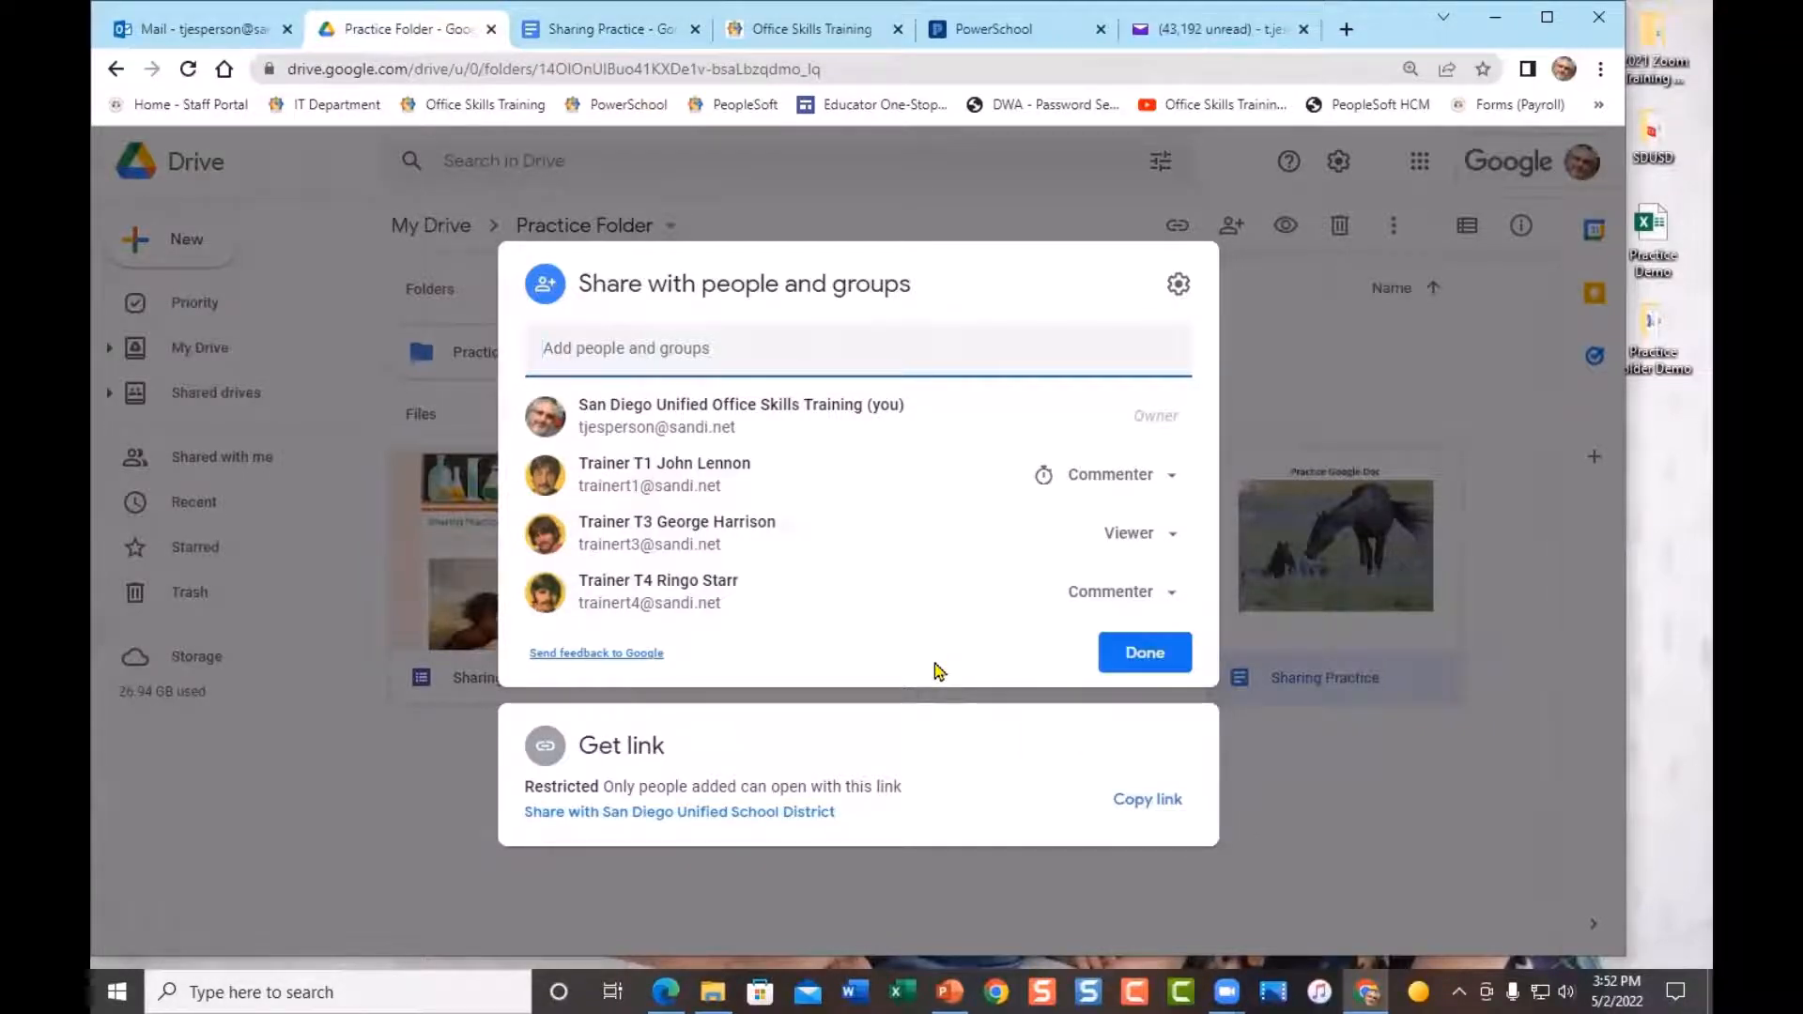
left_click(1179, 535)
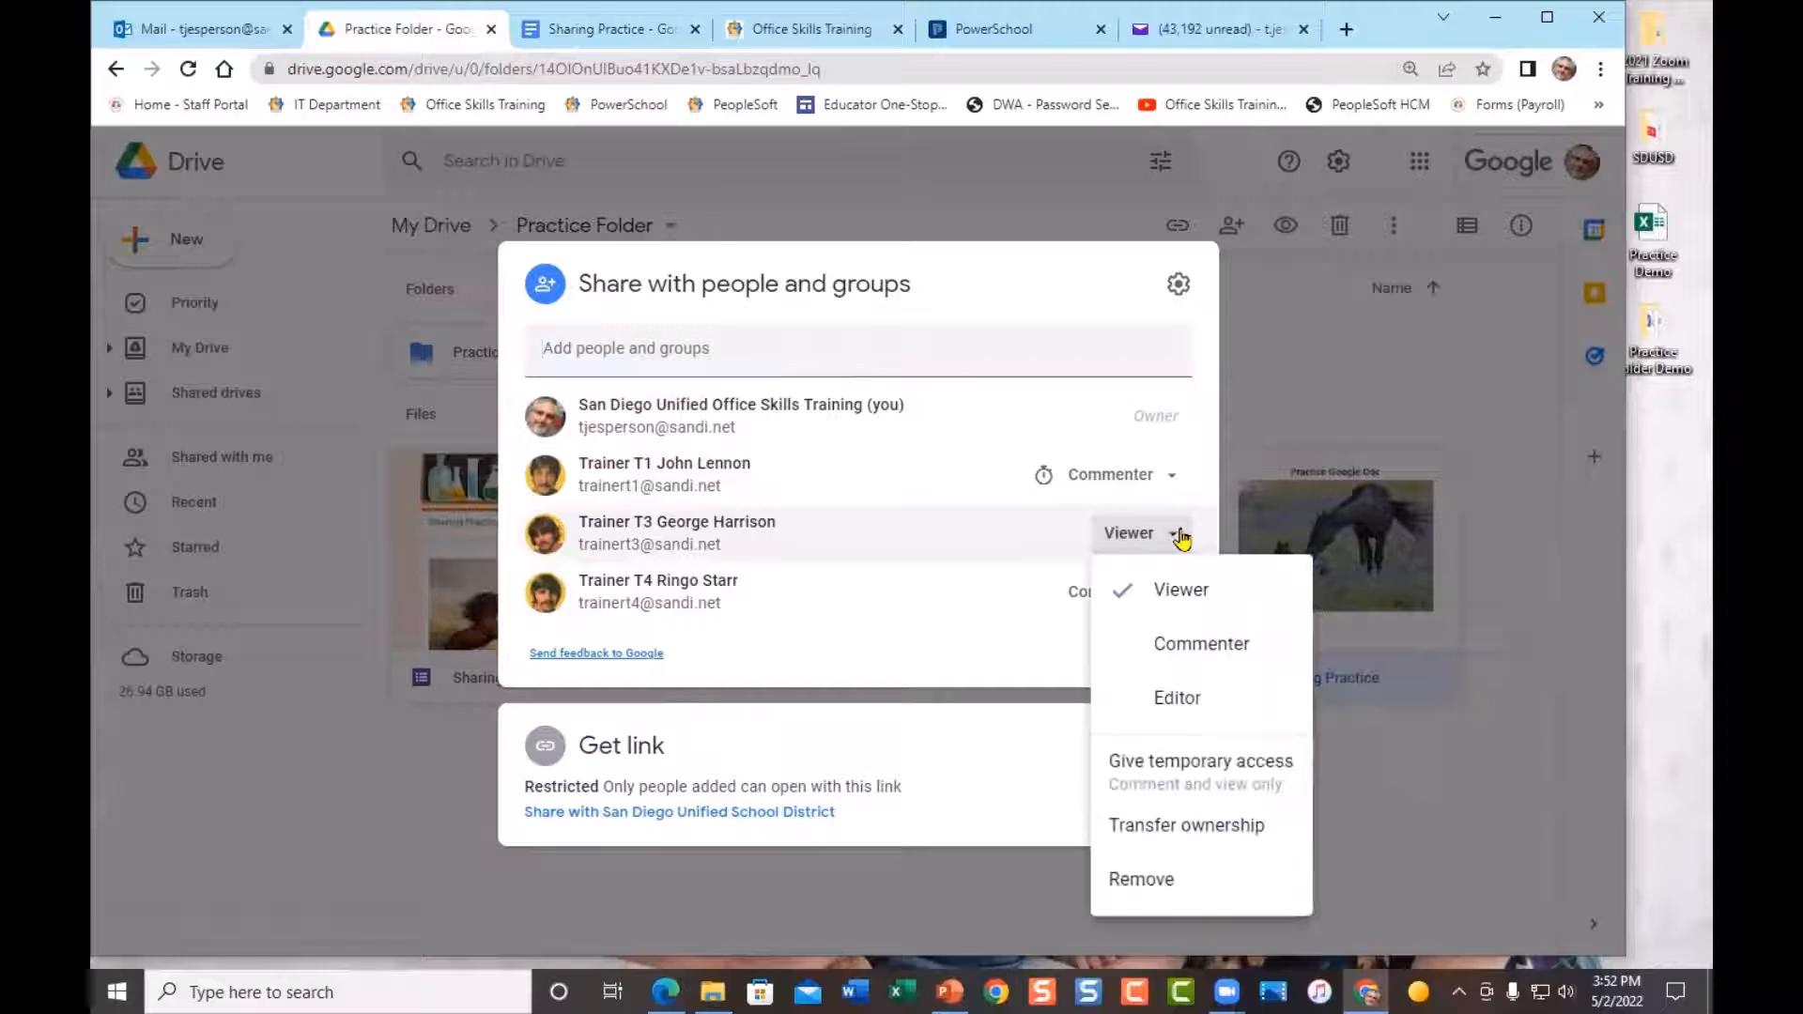
left_click(1167, 697)
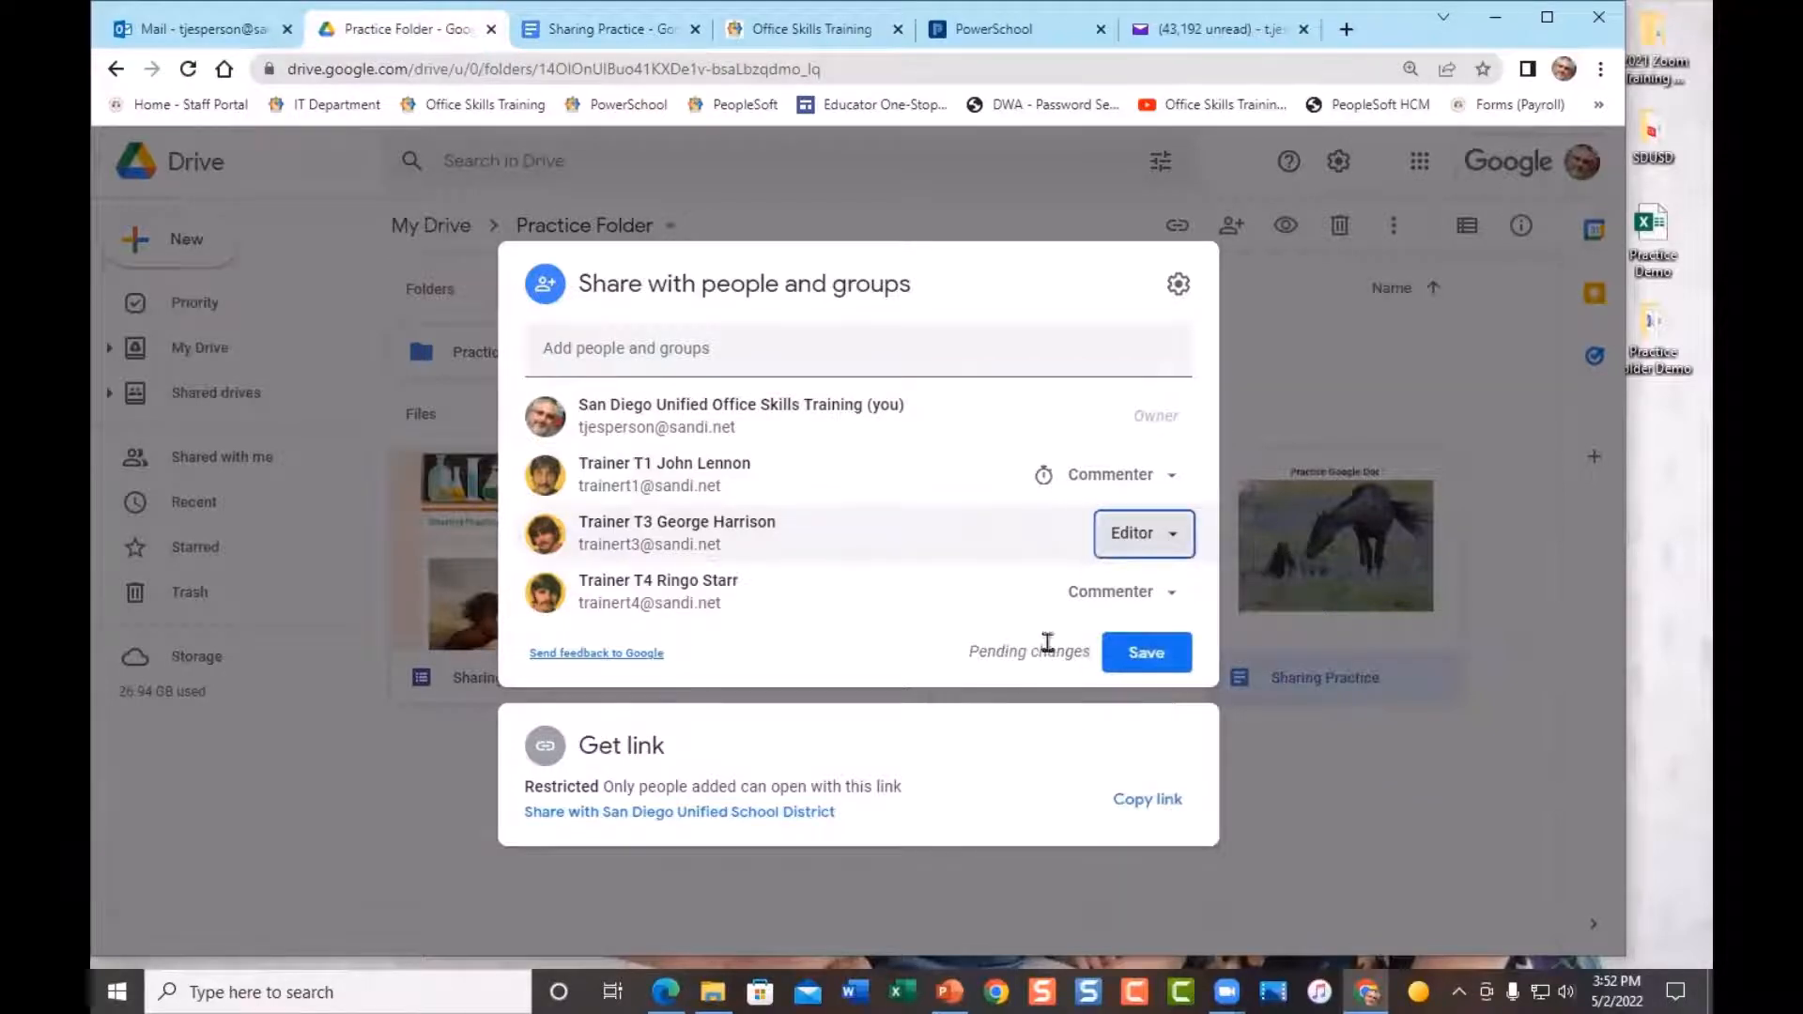
mouse_move(958, 604)
left_click(1141, 665)
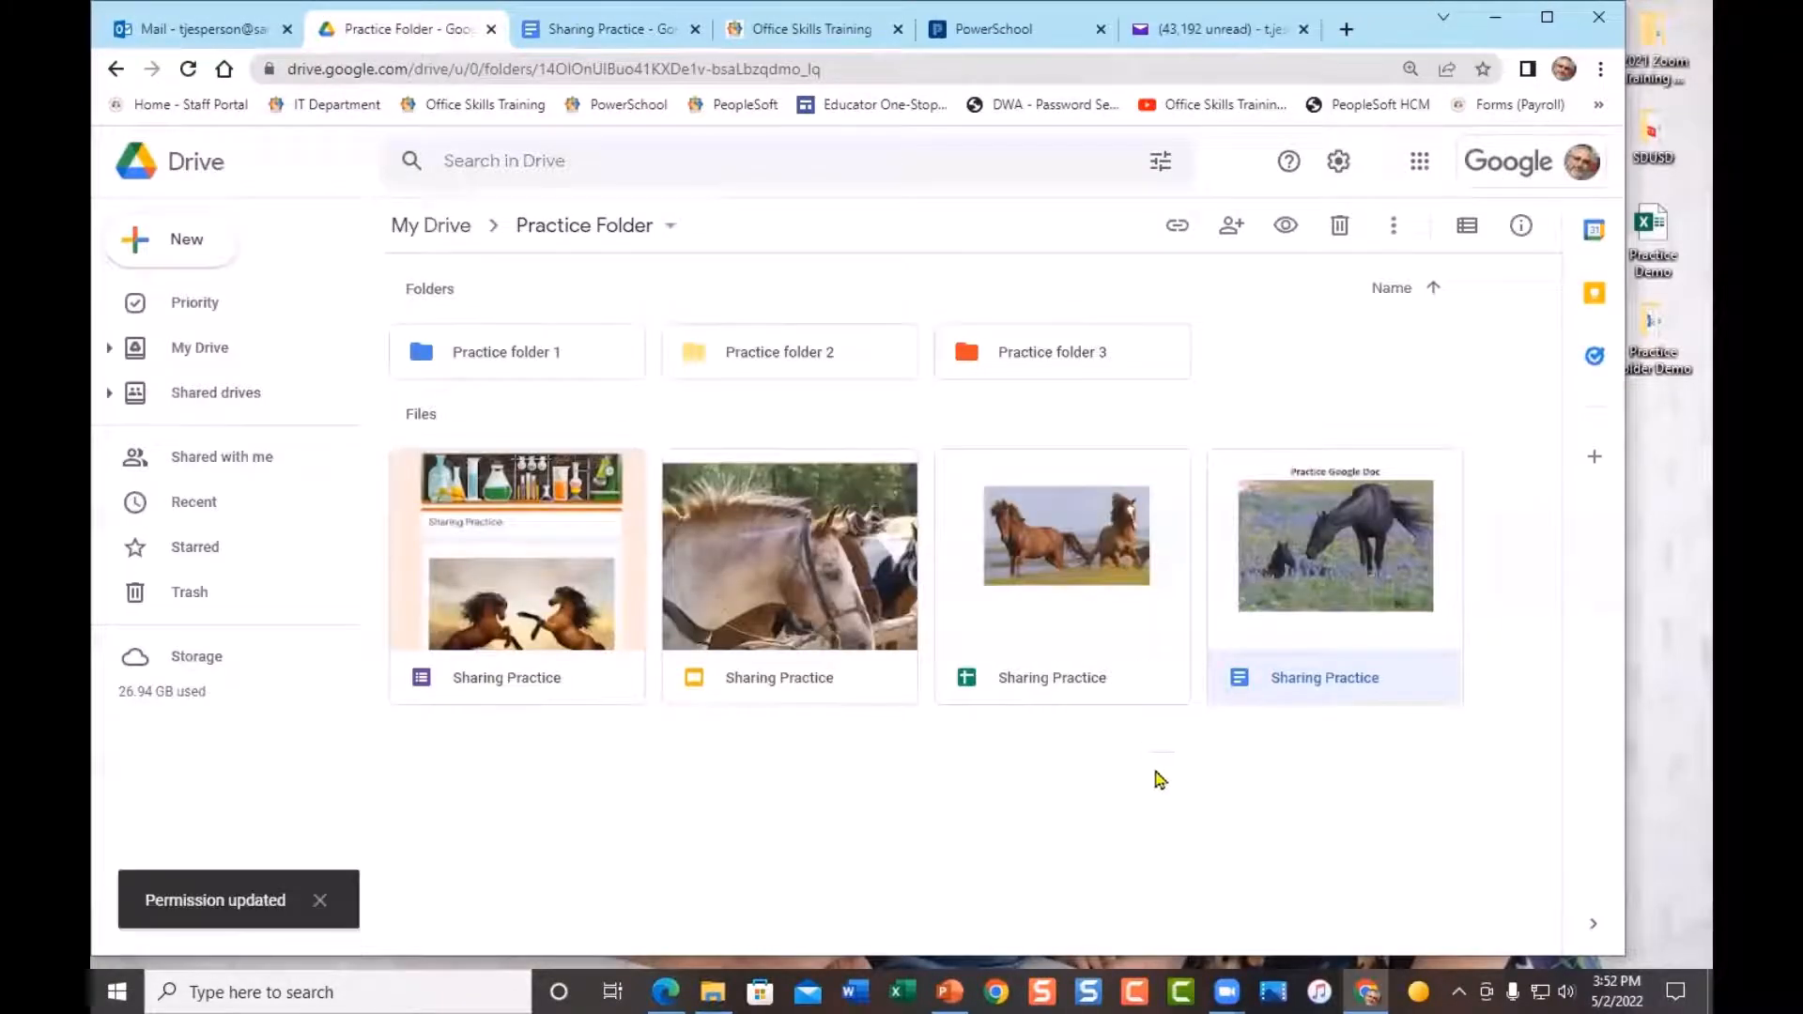
Share the Sharing Practice Google Doc's link with San Diego Unified School District, check the link permission levels, and keep Viewer
right_click(1382, 581)
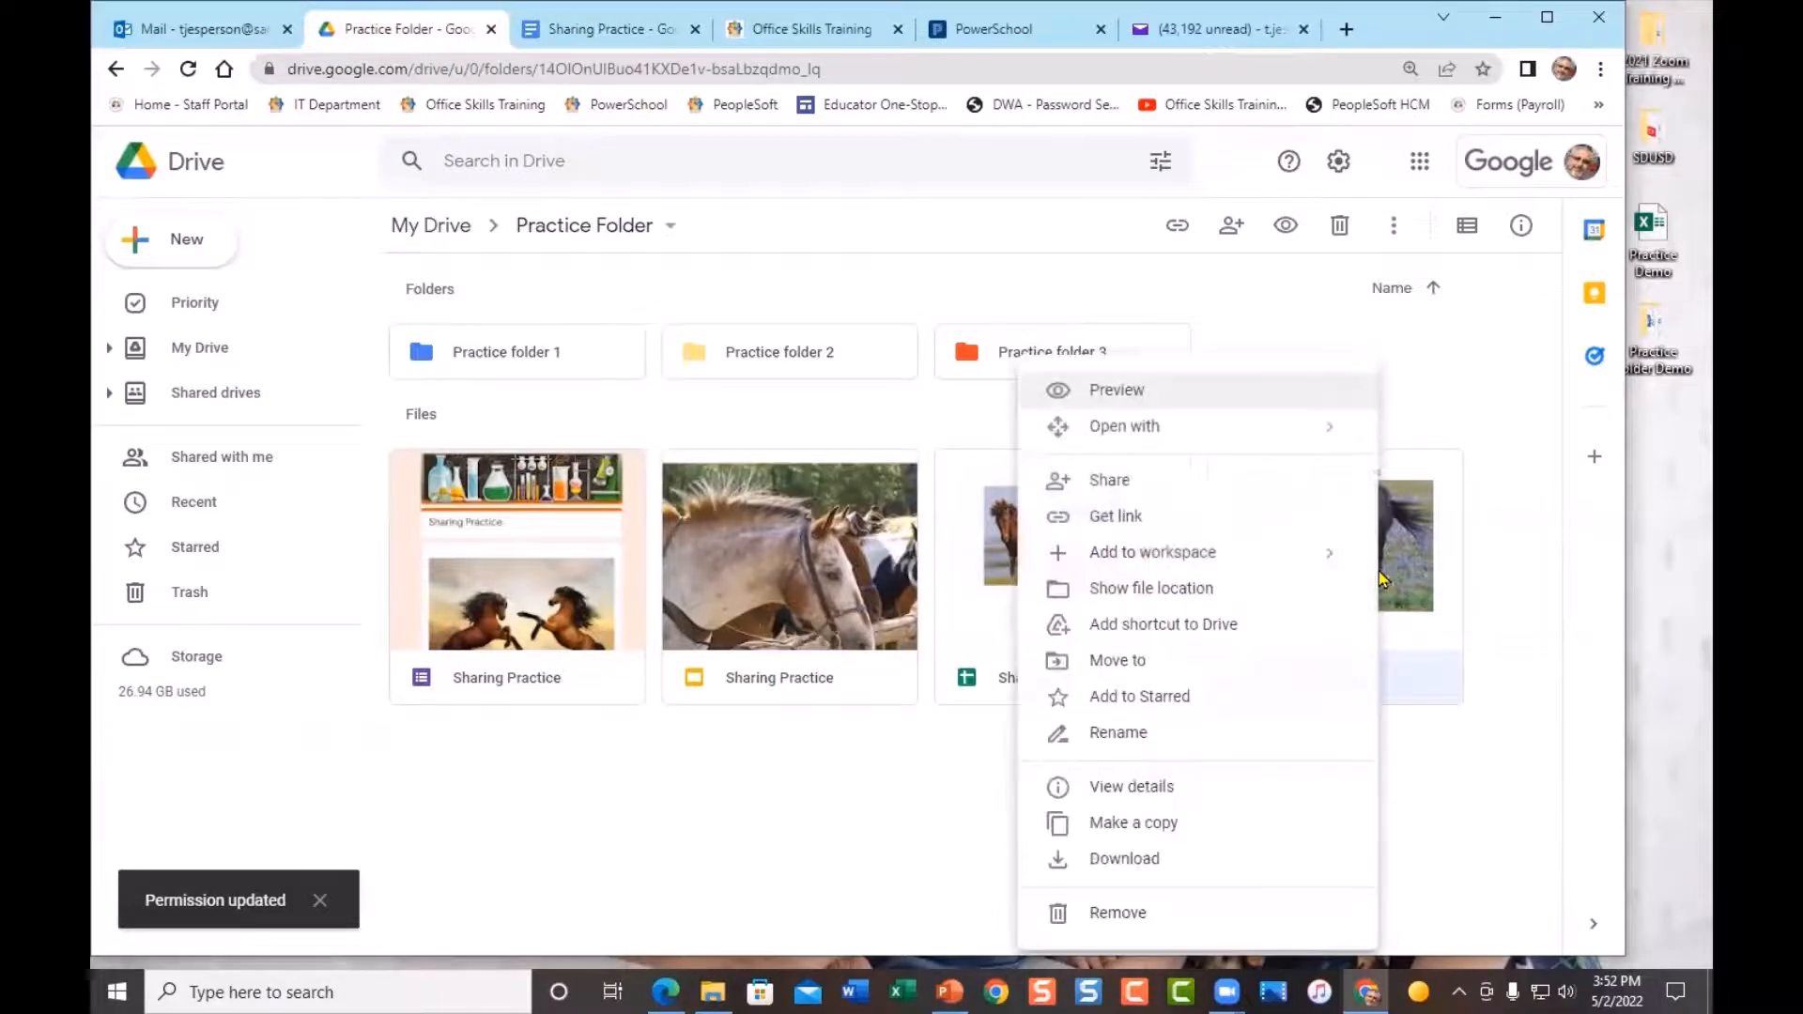
left_click(1151, 479)
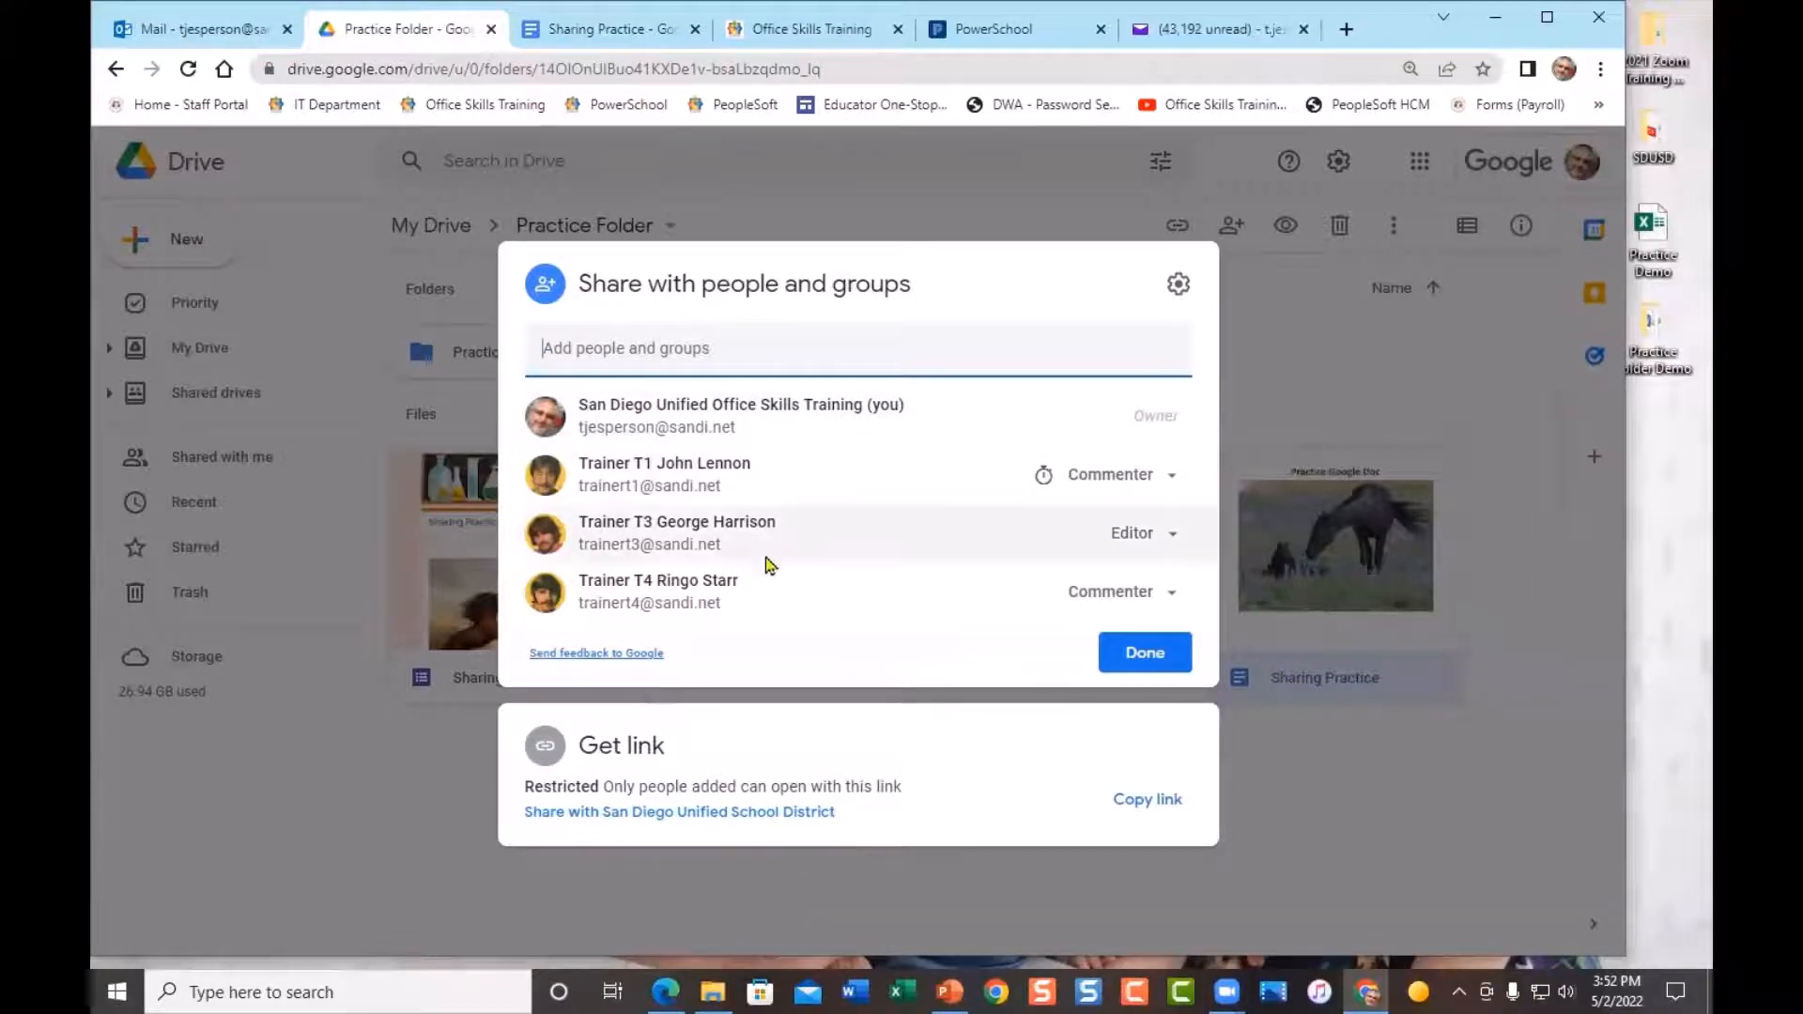
left_click(688, 814)
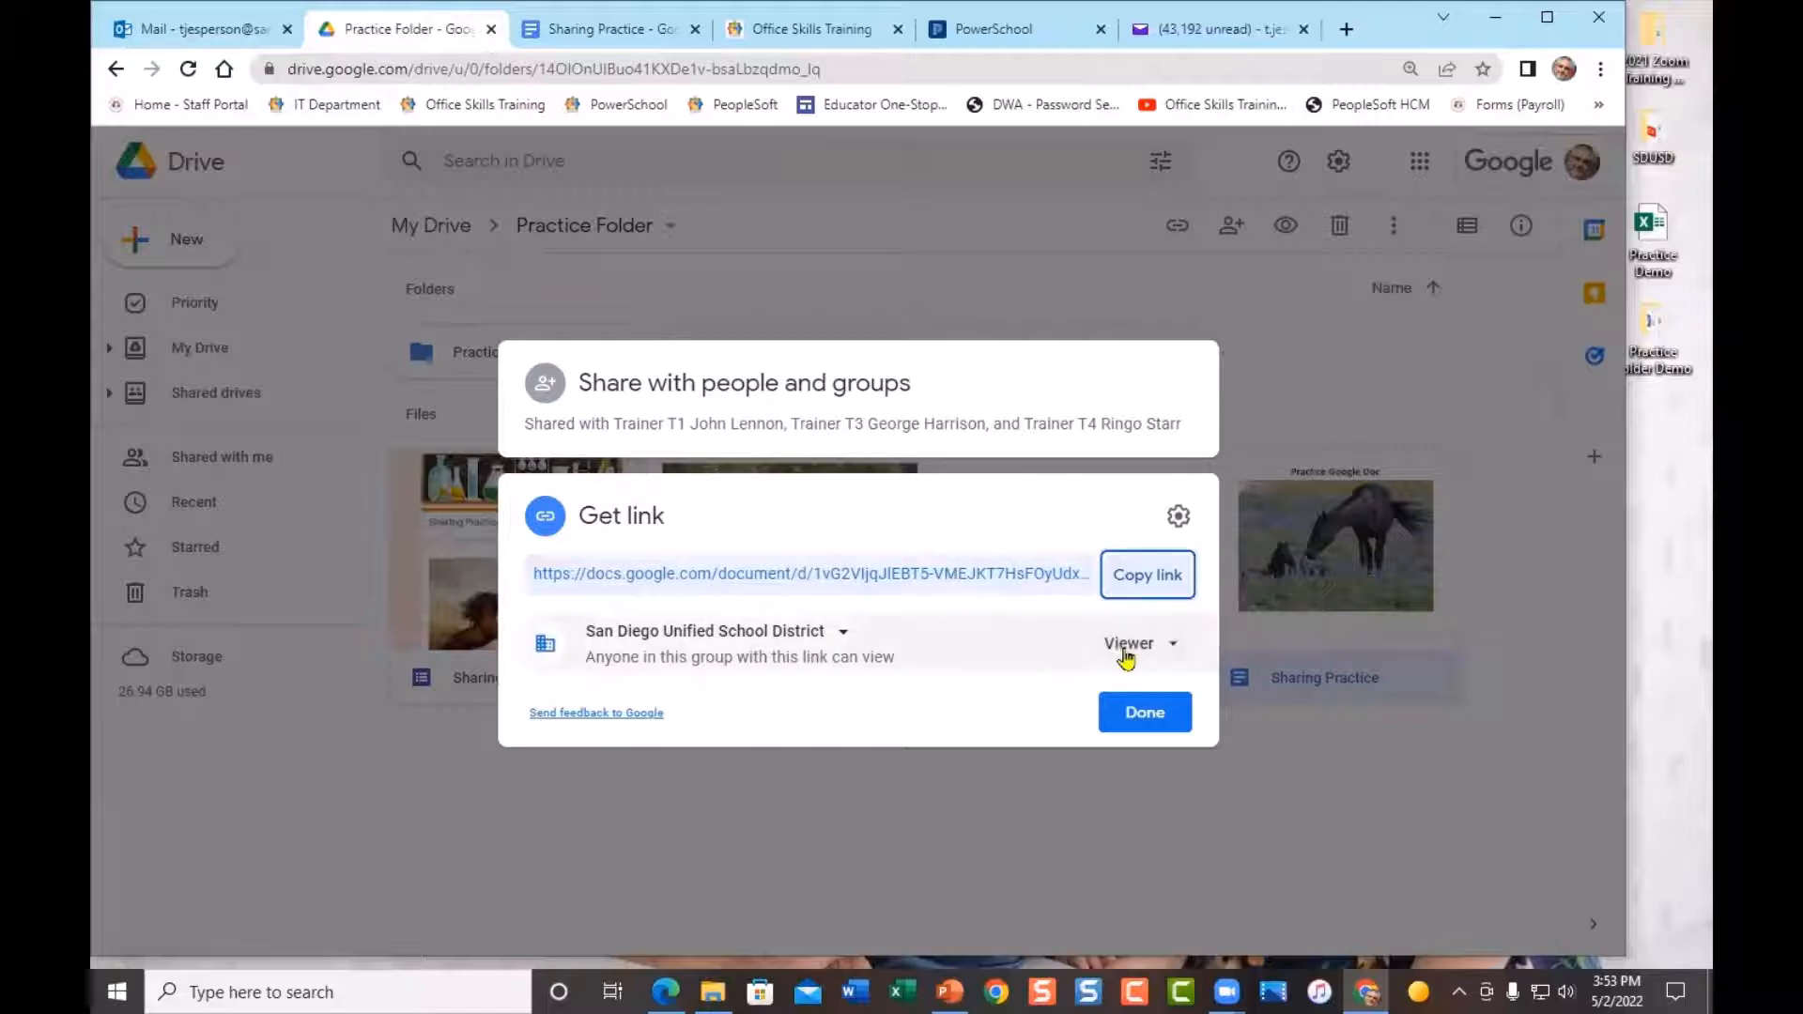
left_click(1174, 653)
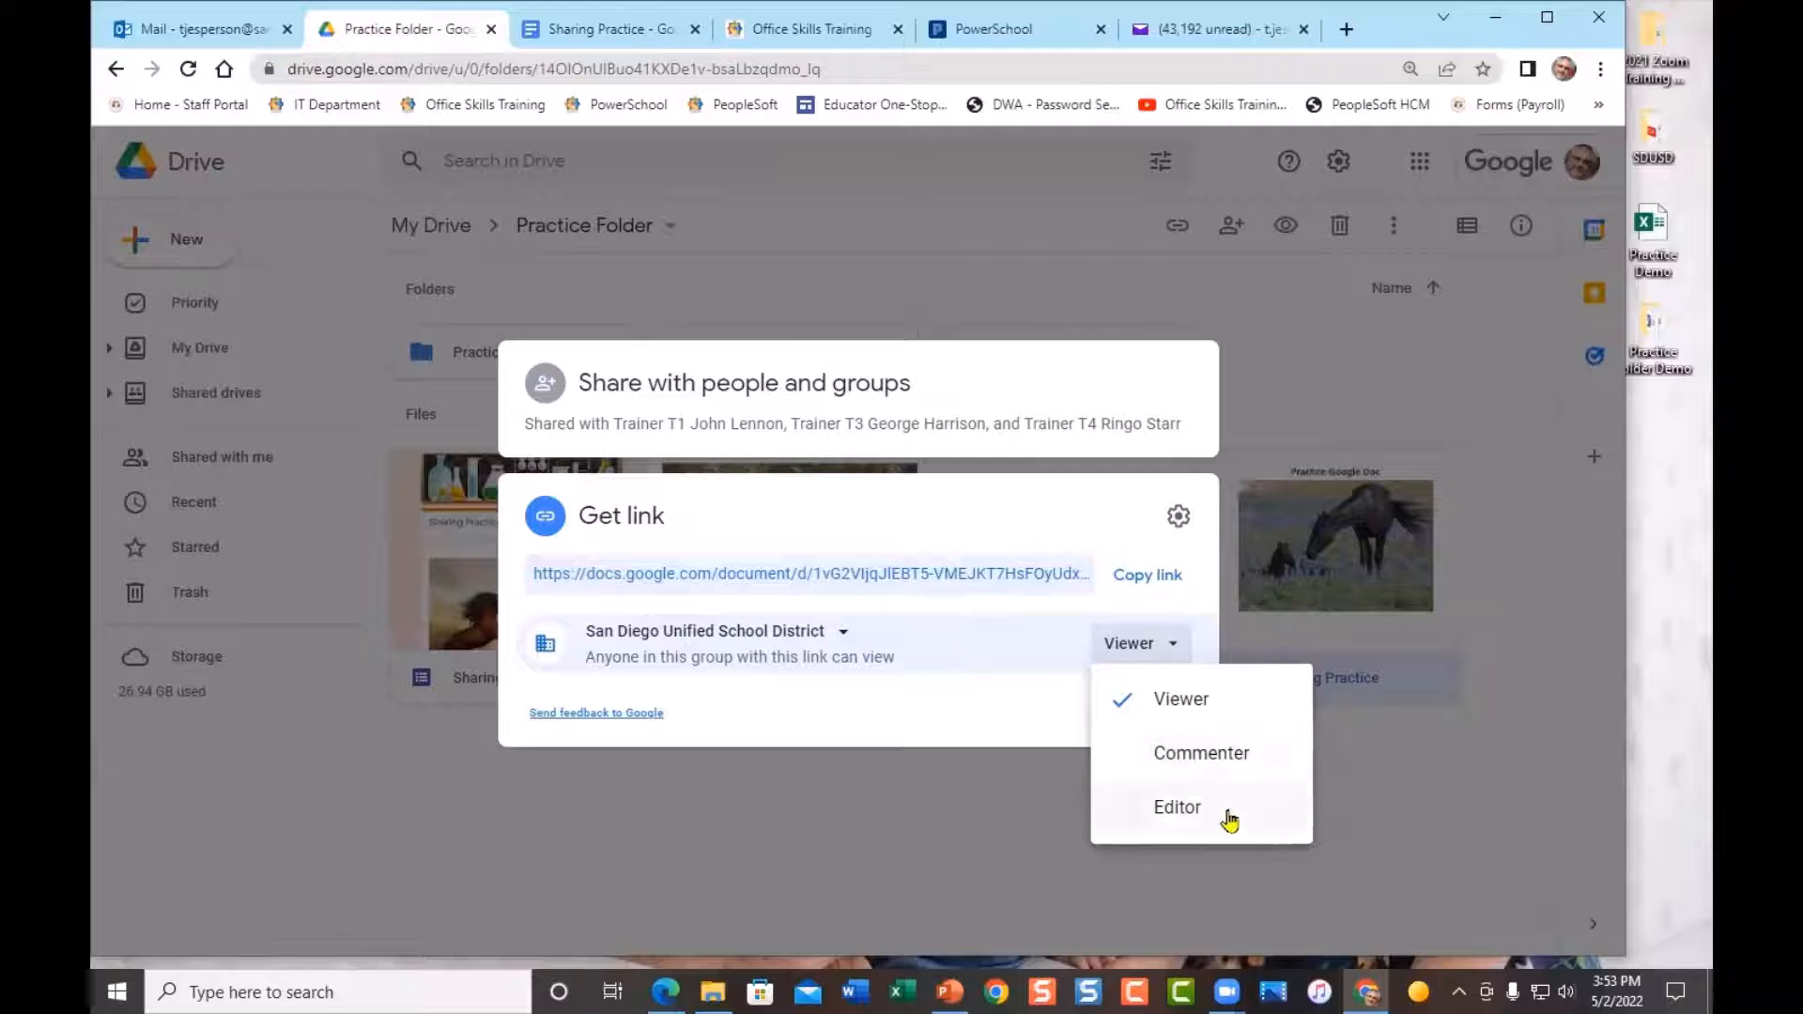
left_click(945, 685)
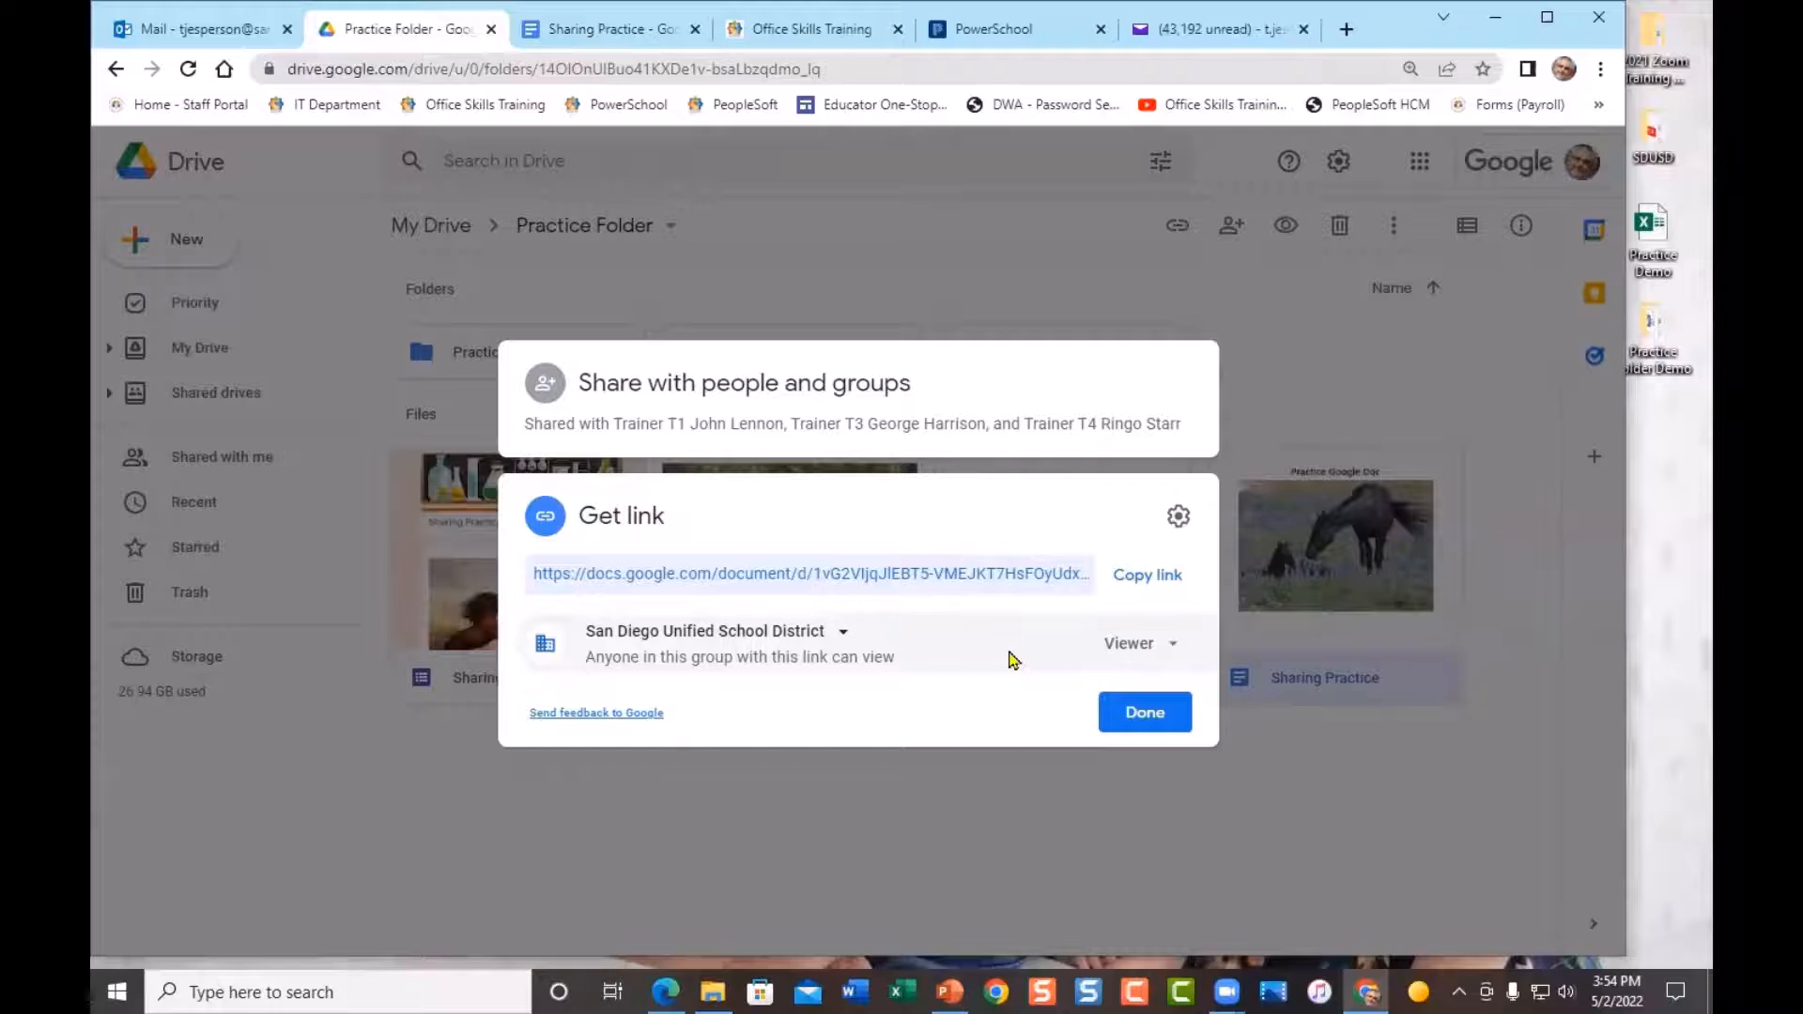
Set the link access to Anyone with the link, keep the Viewer role, and finish sharing
left_click(844, 636)
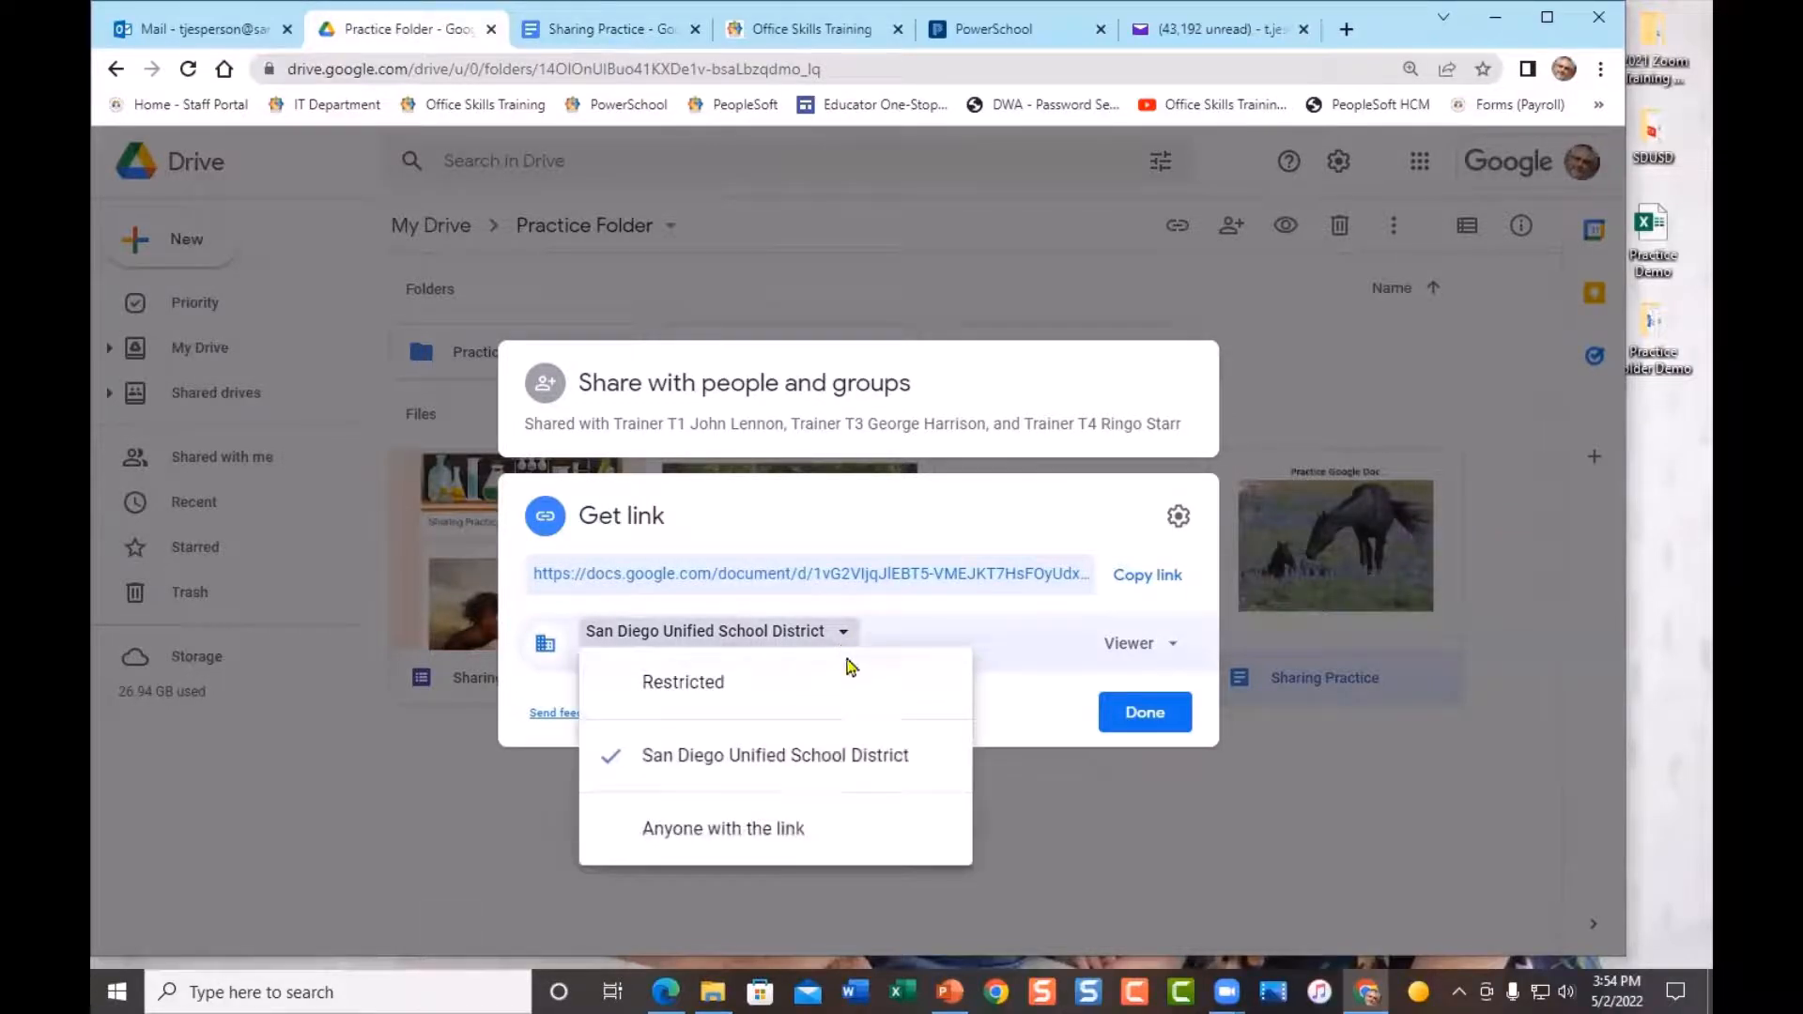
left_click(830, 830)
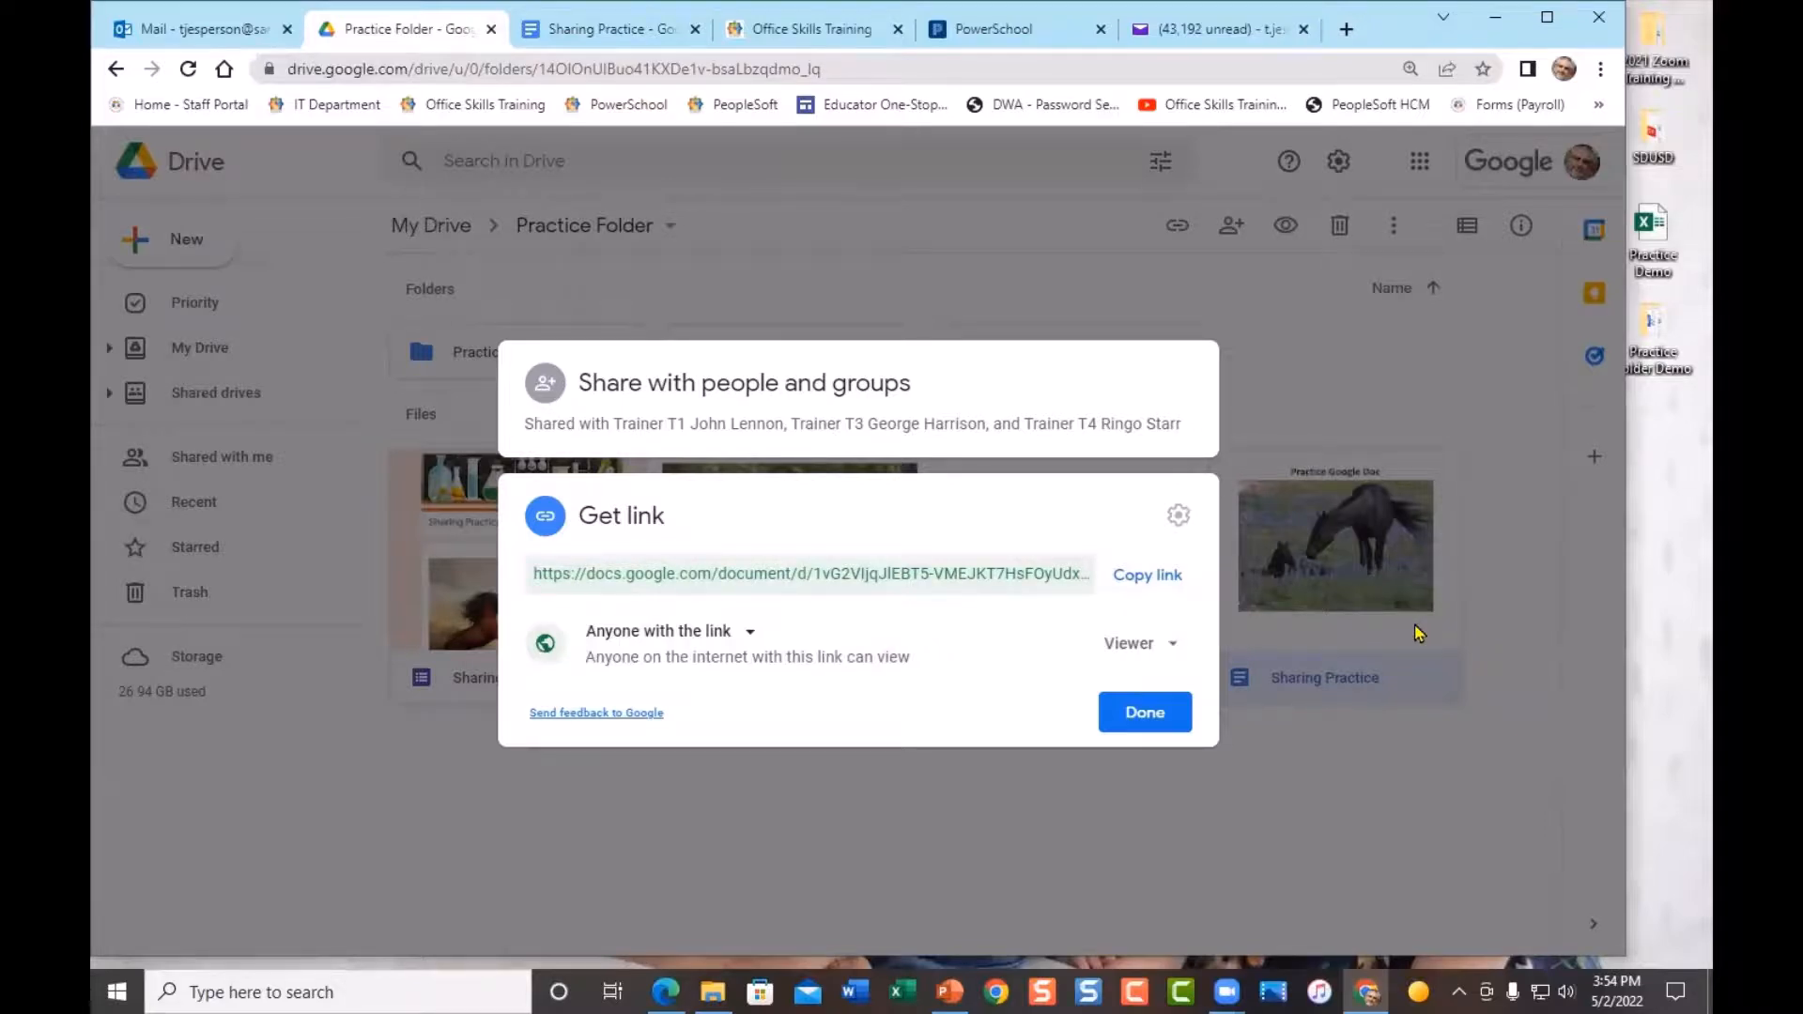
left_click(1175, 646)
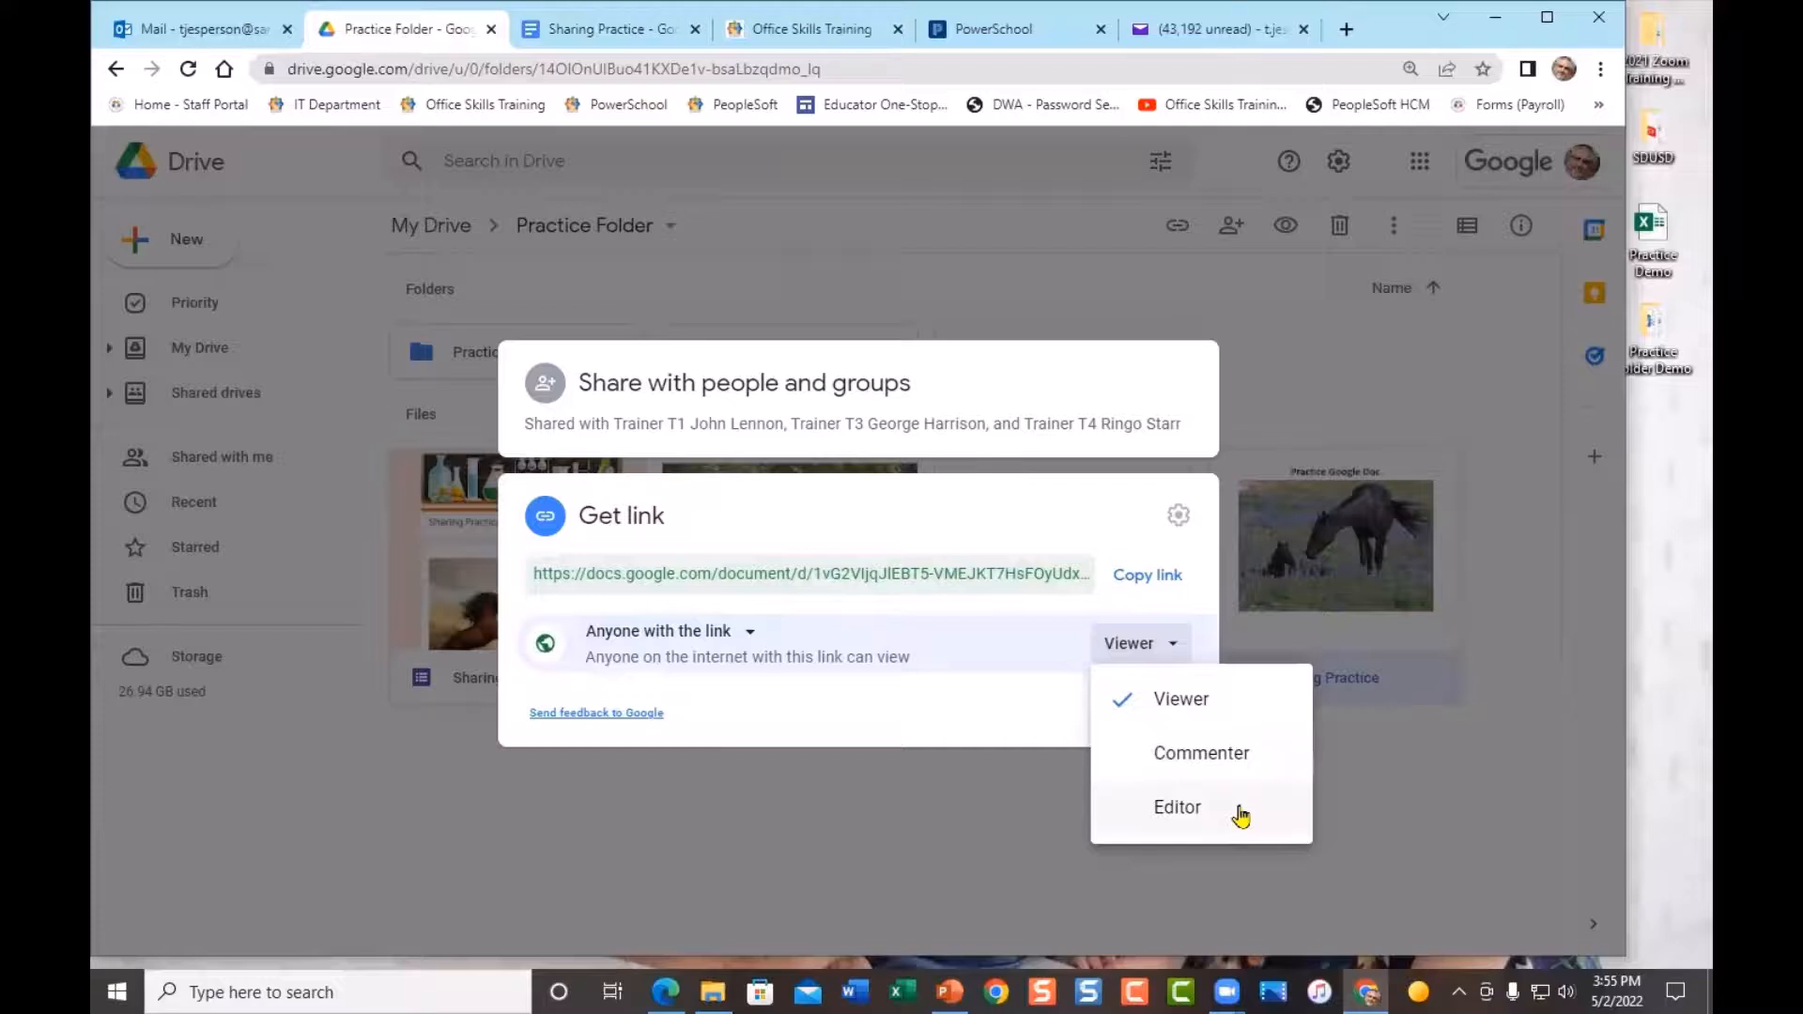
left_click(1013, 717)
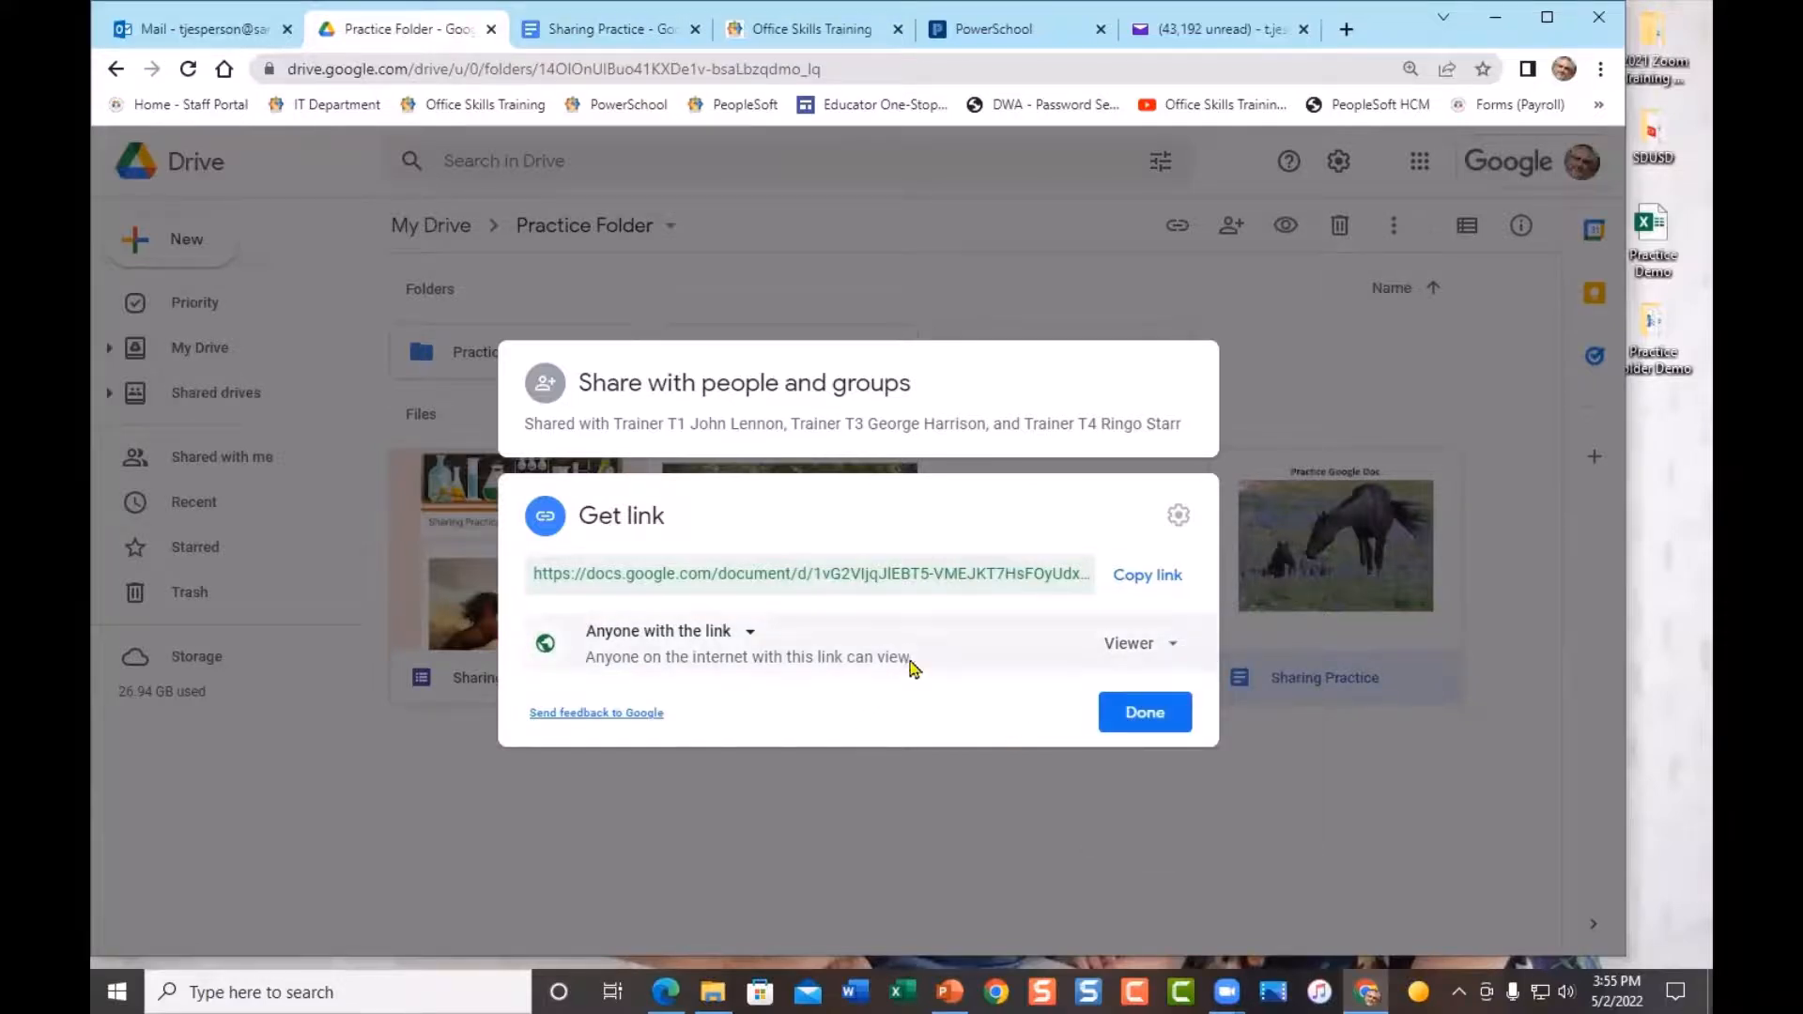
left_click(1146, 716)
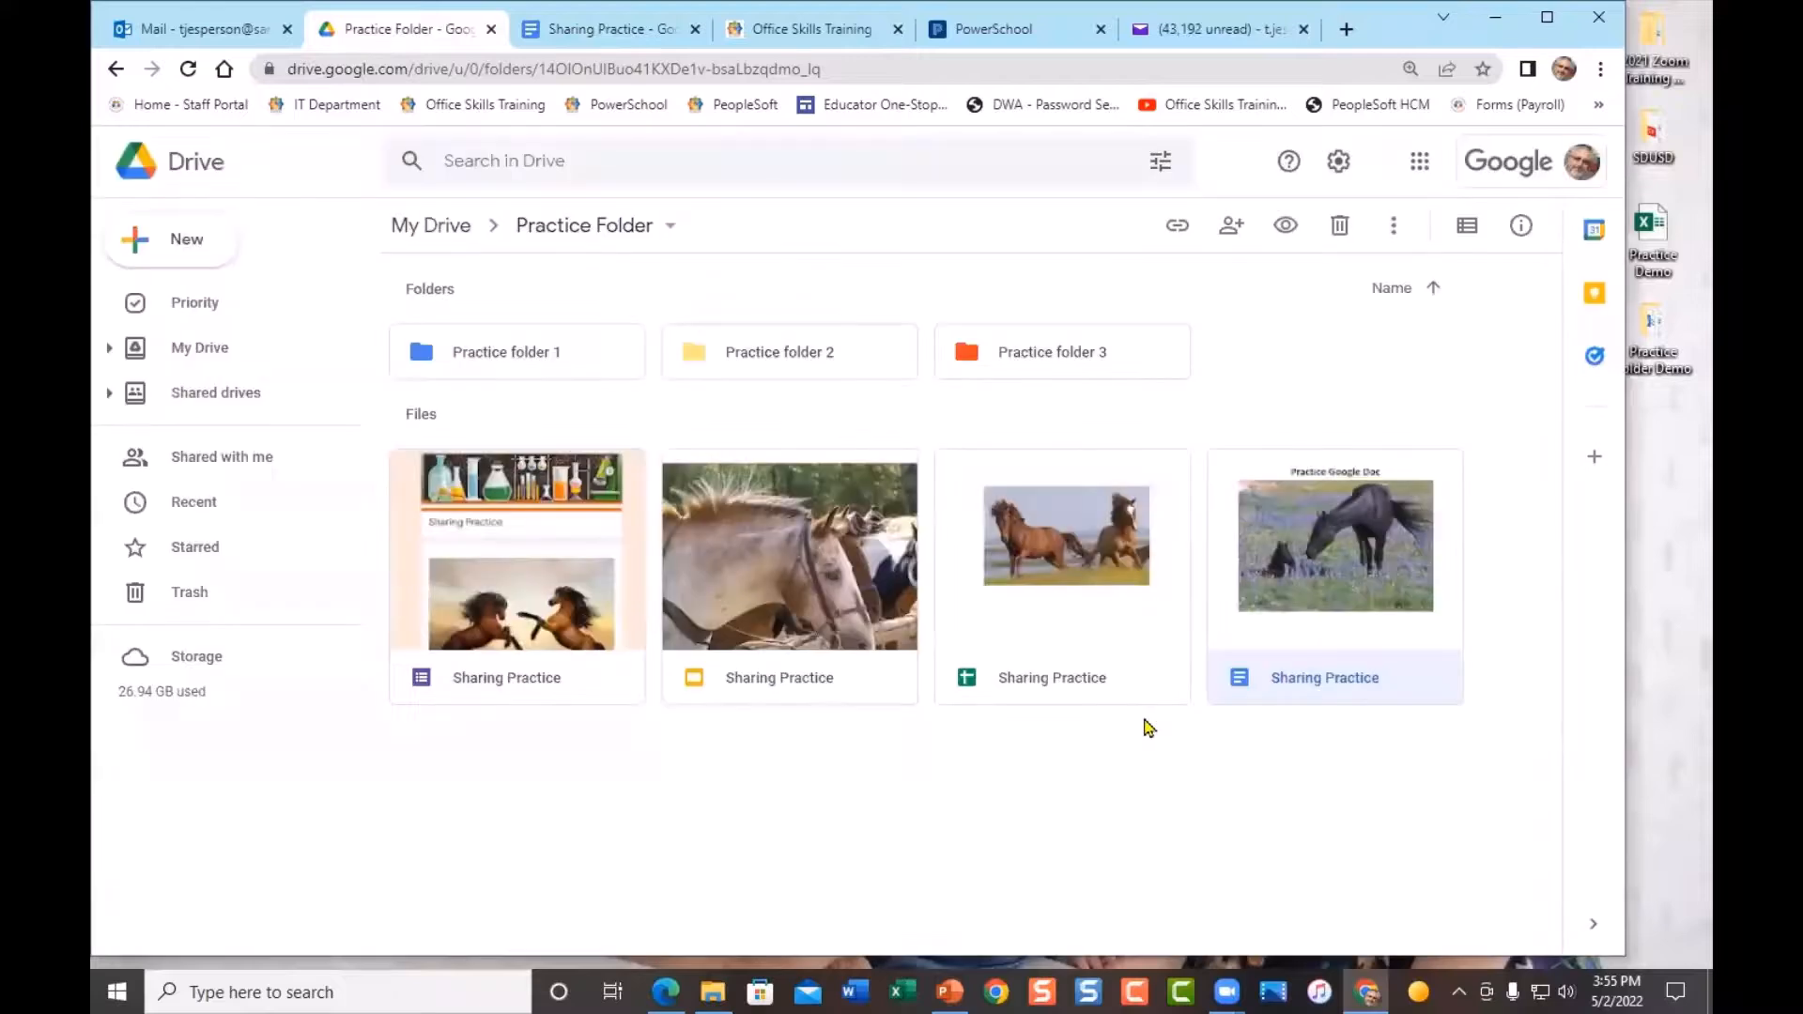
Reopen sharing for the Sharing Practice Google Doc, set its link access to Restricted, and finish sharing
right_click(1406, 575)
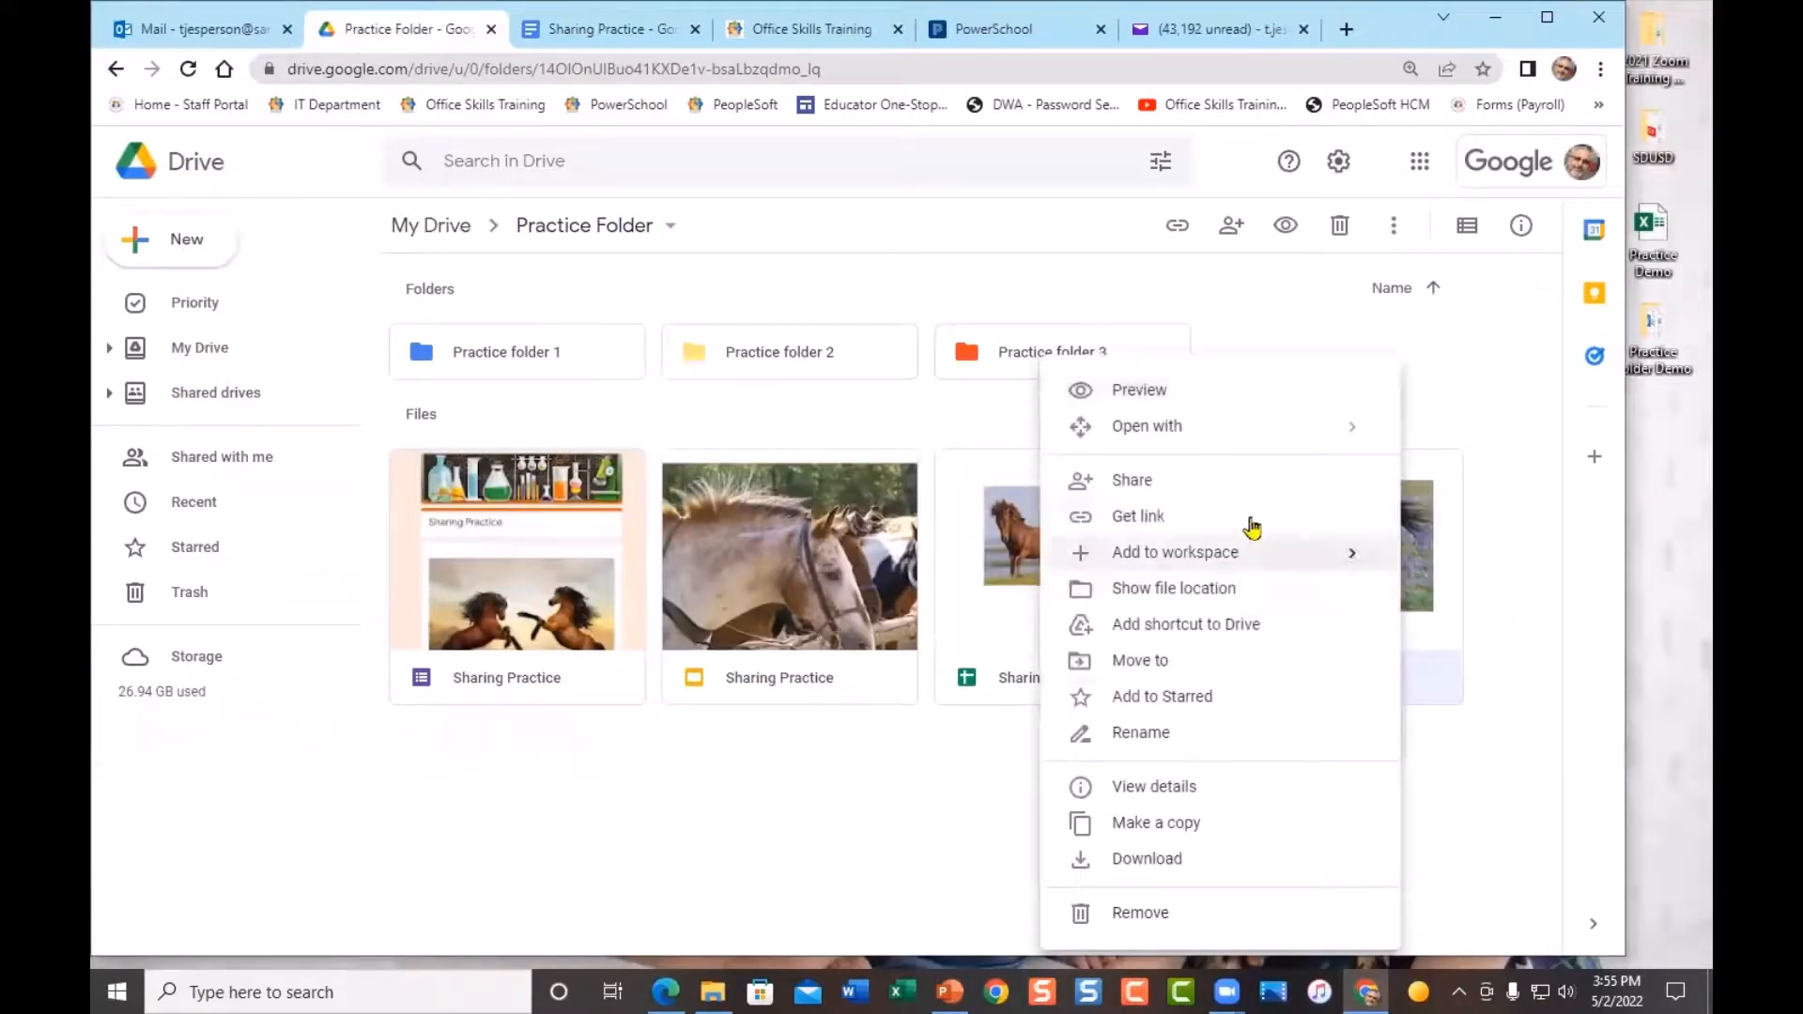
left_click(1191, 486)
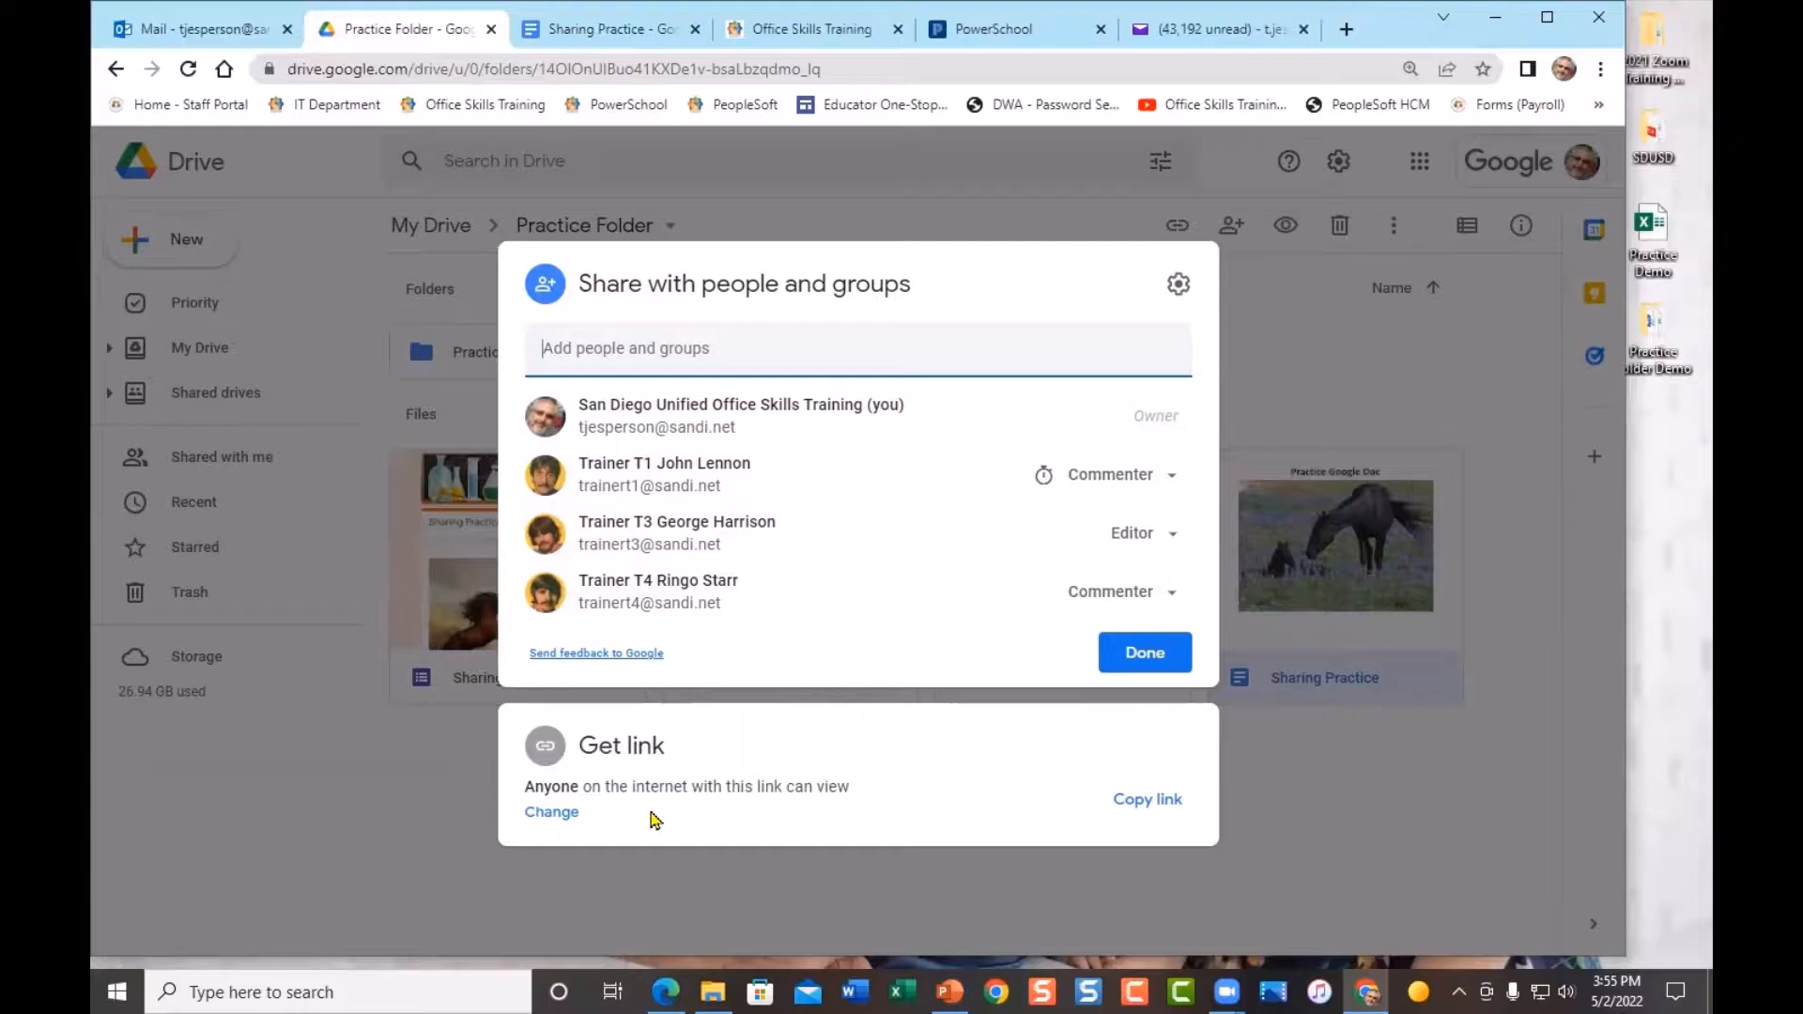
left_click(560, 816)
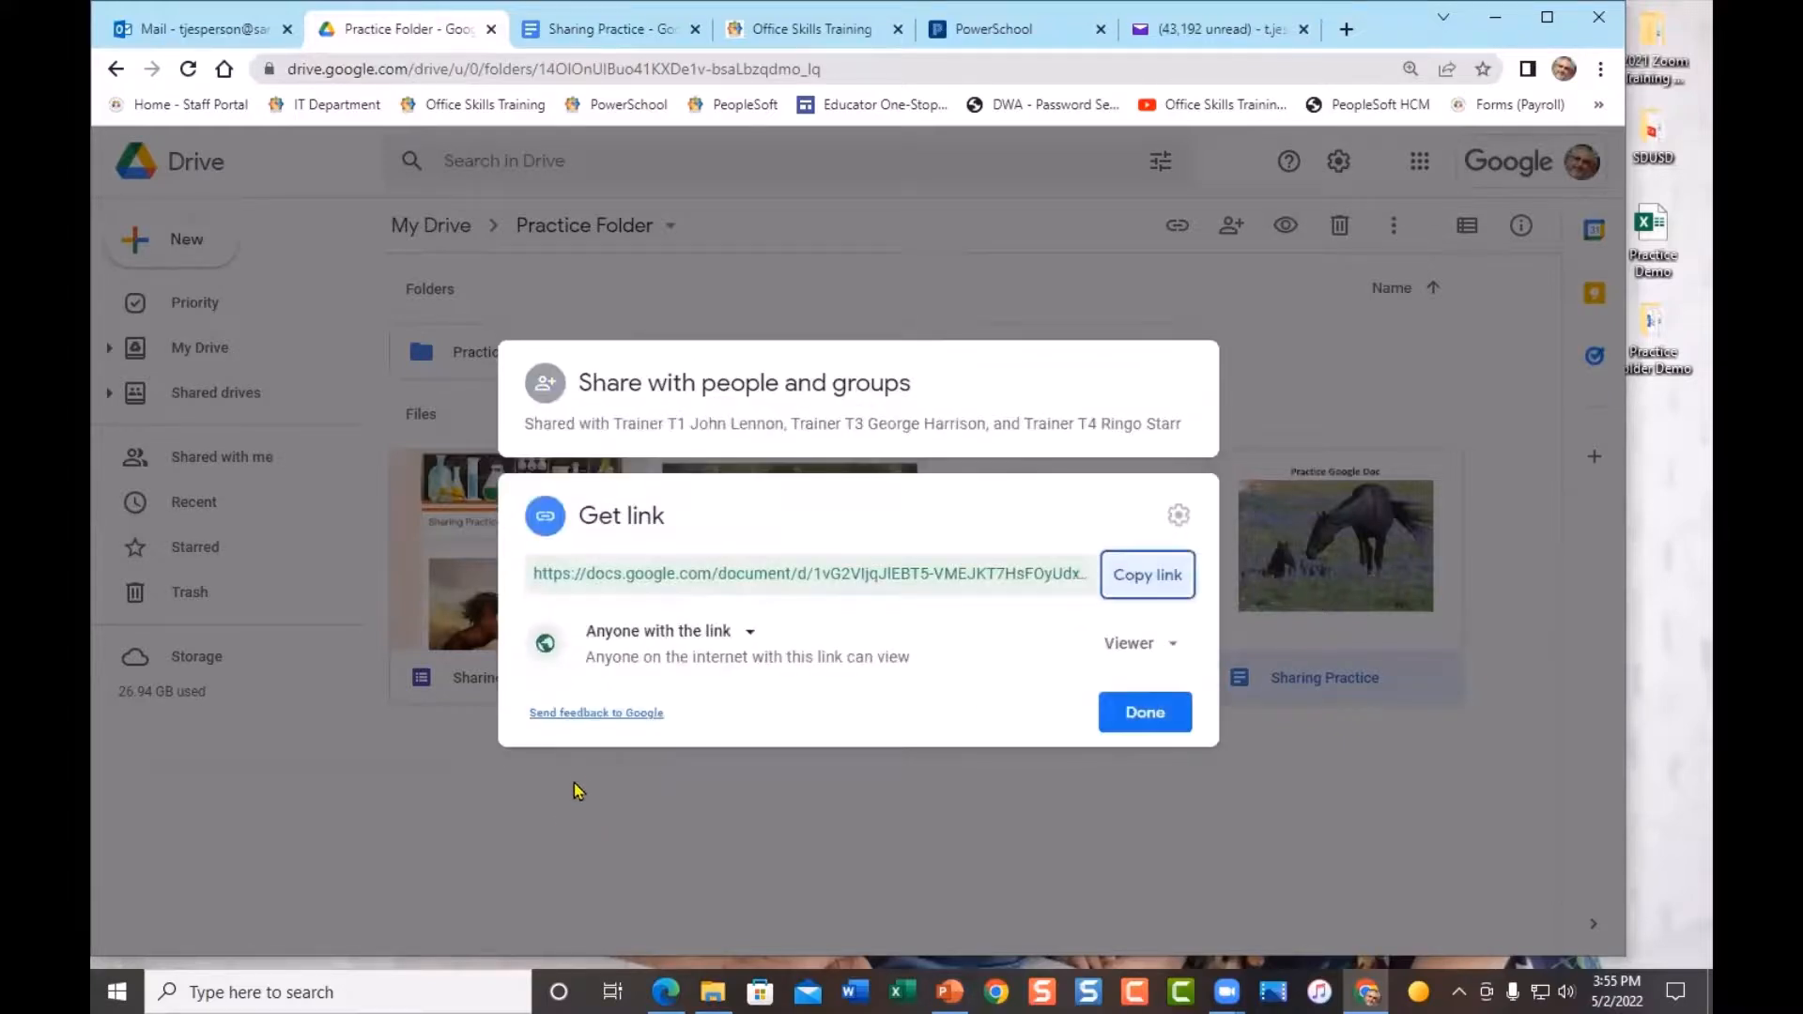
left_click(751, 632)
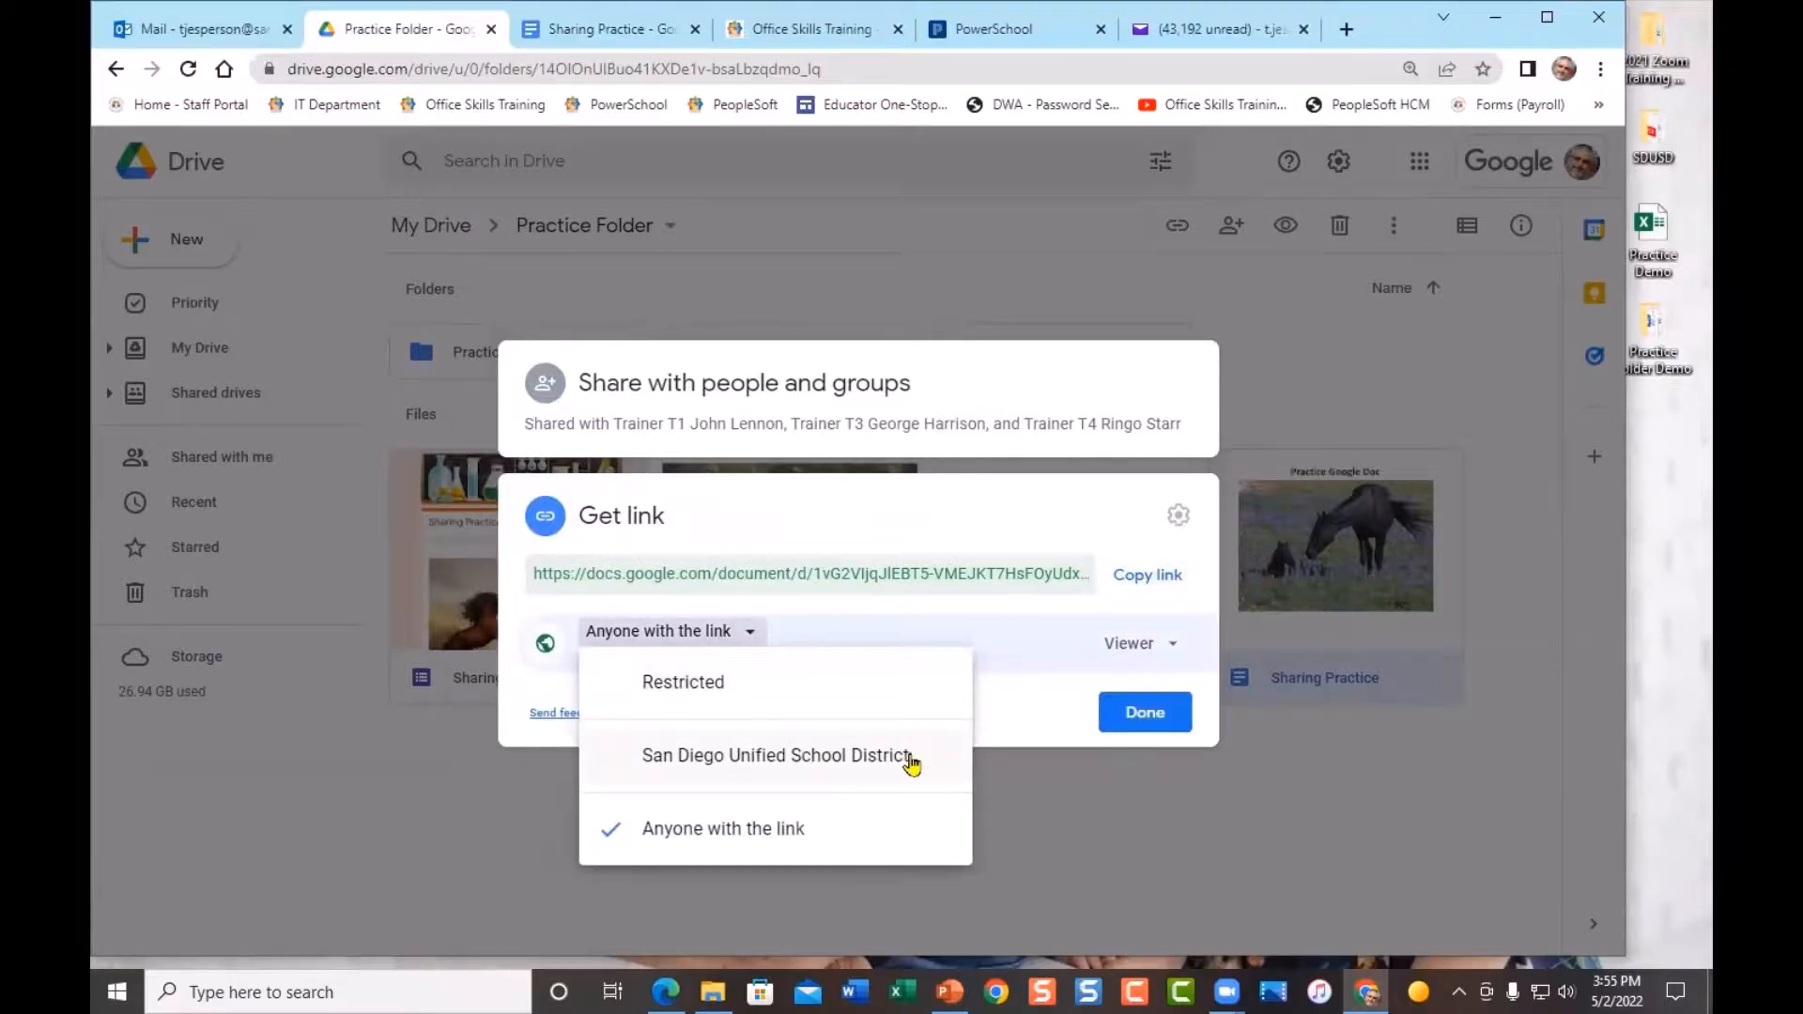
left_click(747, 691)
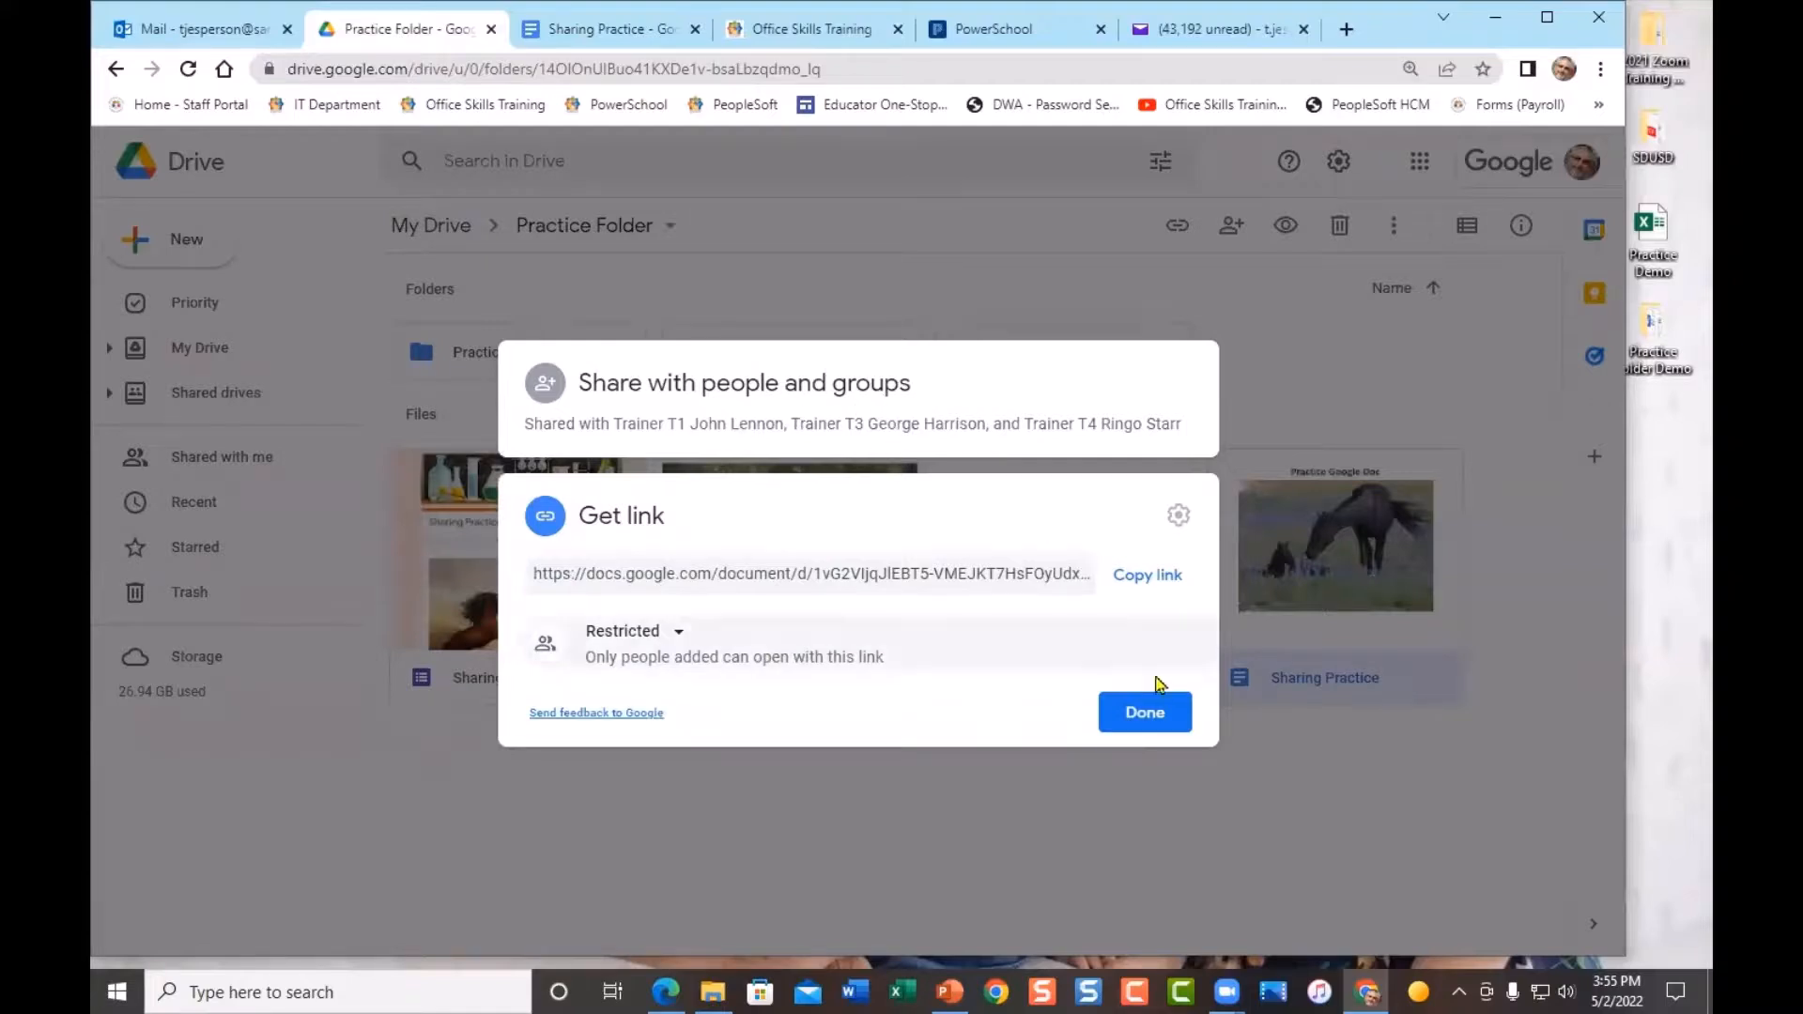
left_click(1145, 713)
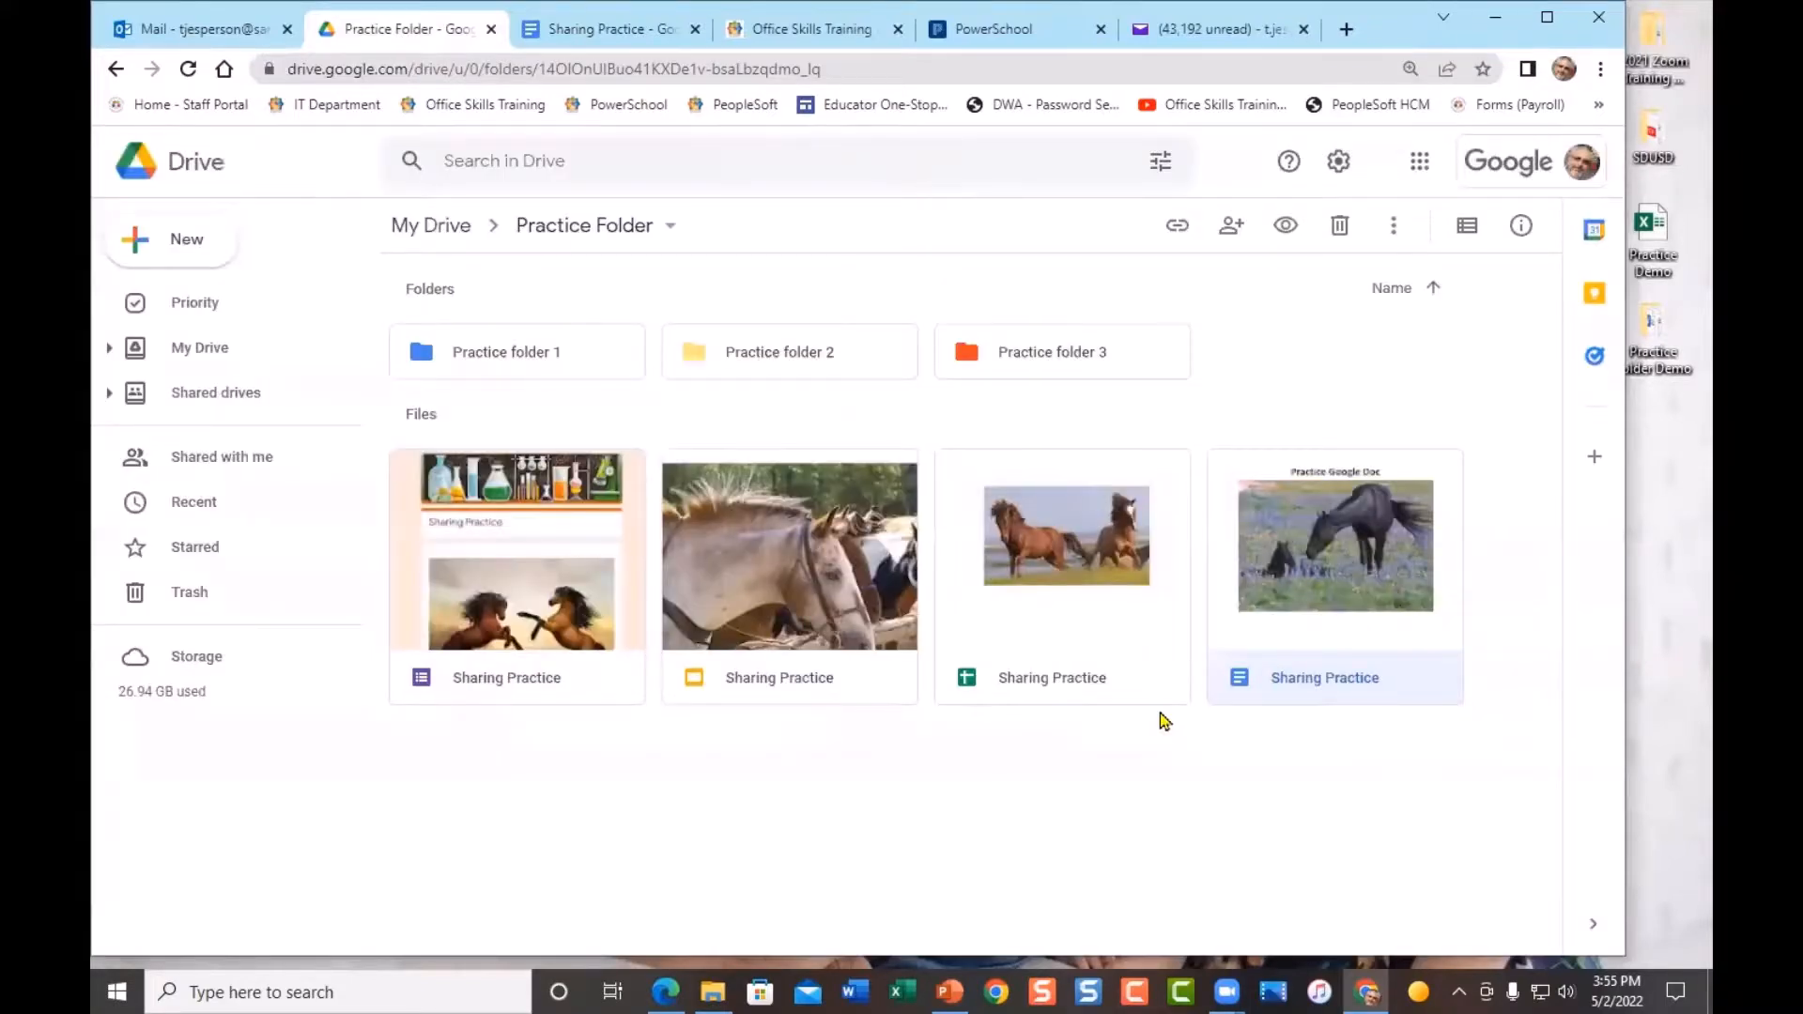
Share the Sharing Practice Google Doc with Trainer T2 as Editor, keeping notification on, and send the invitation
right_click(1367, 617)
left_click(1143, 481)
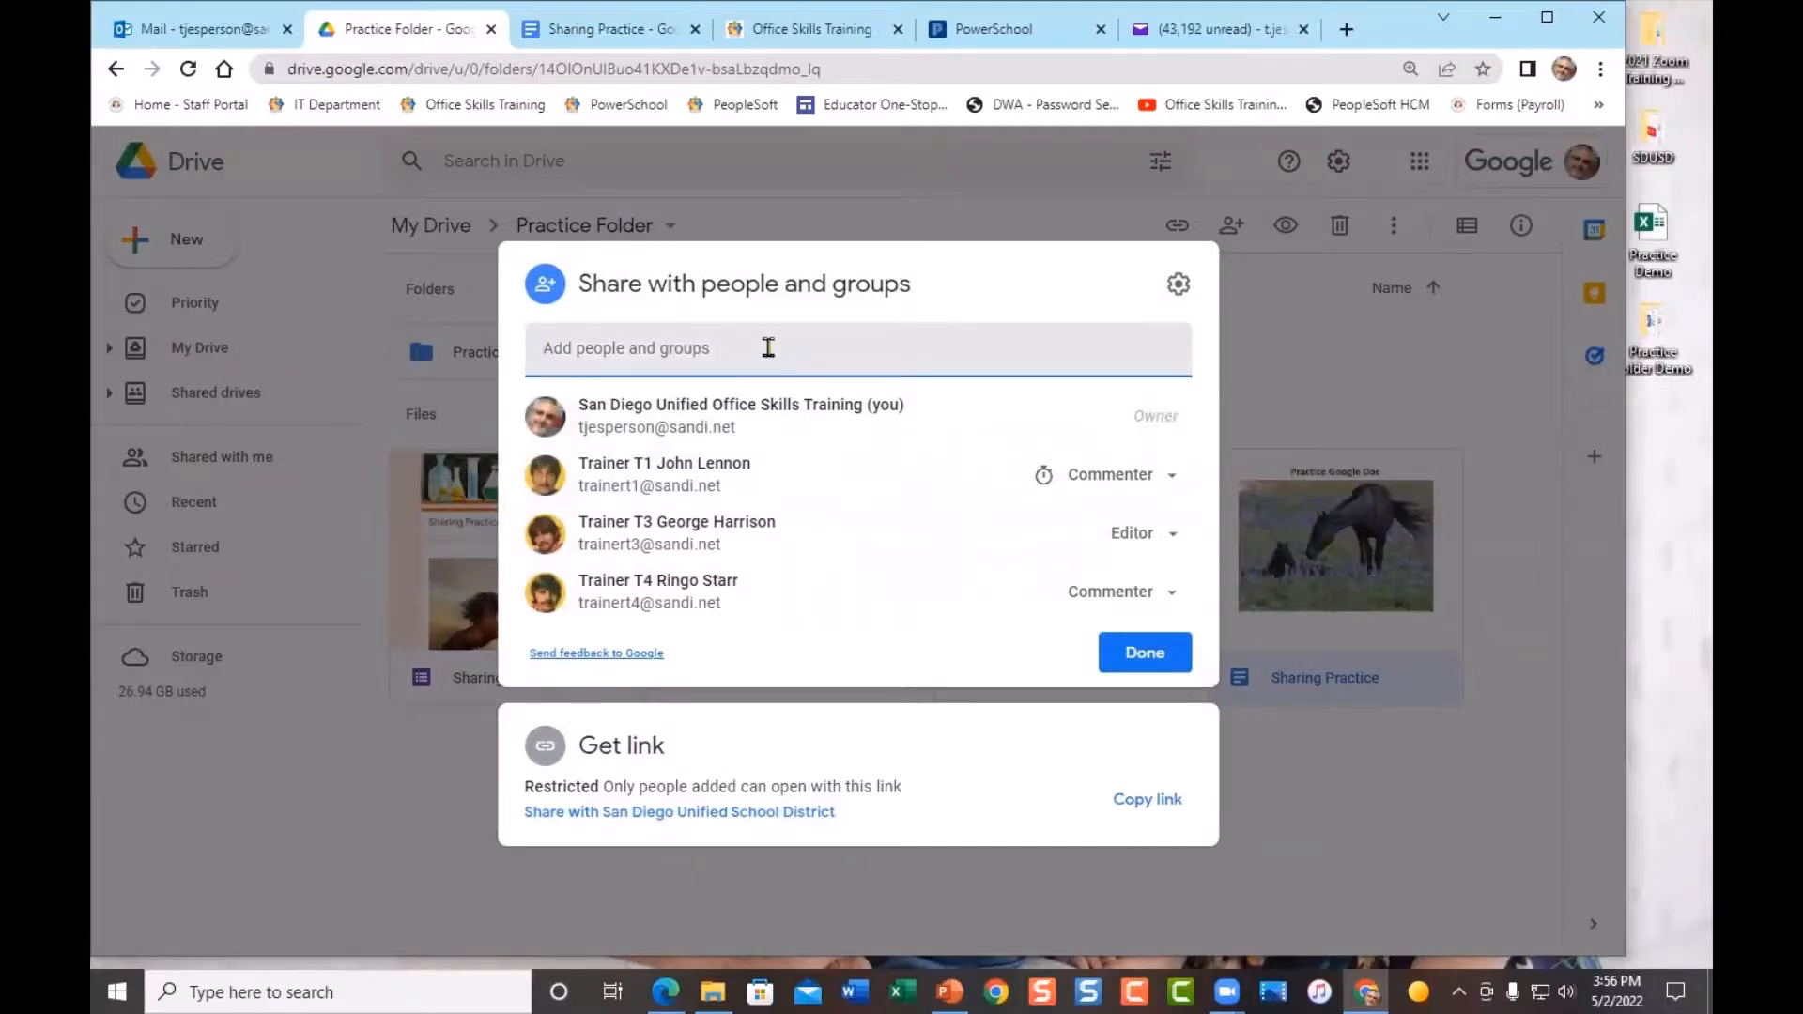
type("t")
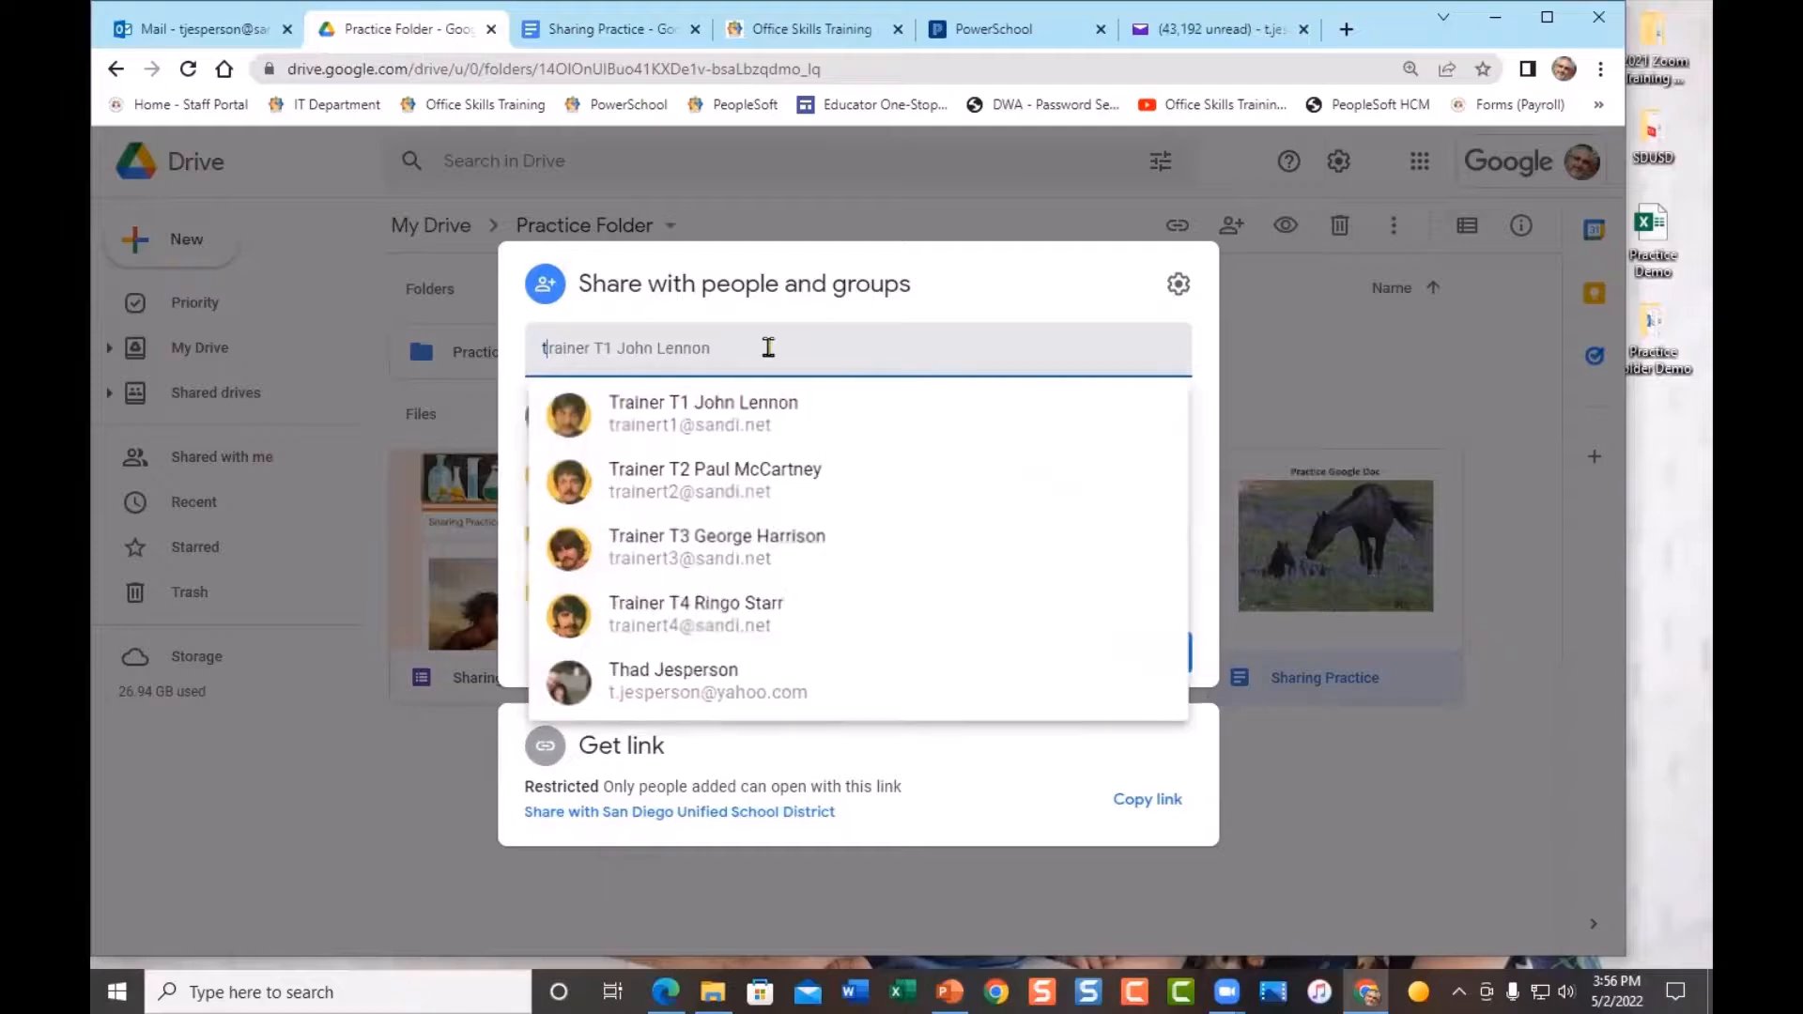
left_click(750, 484)
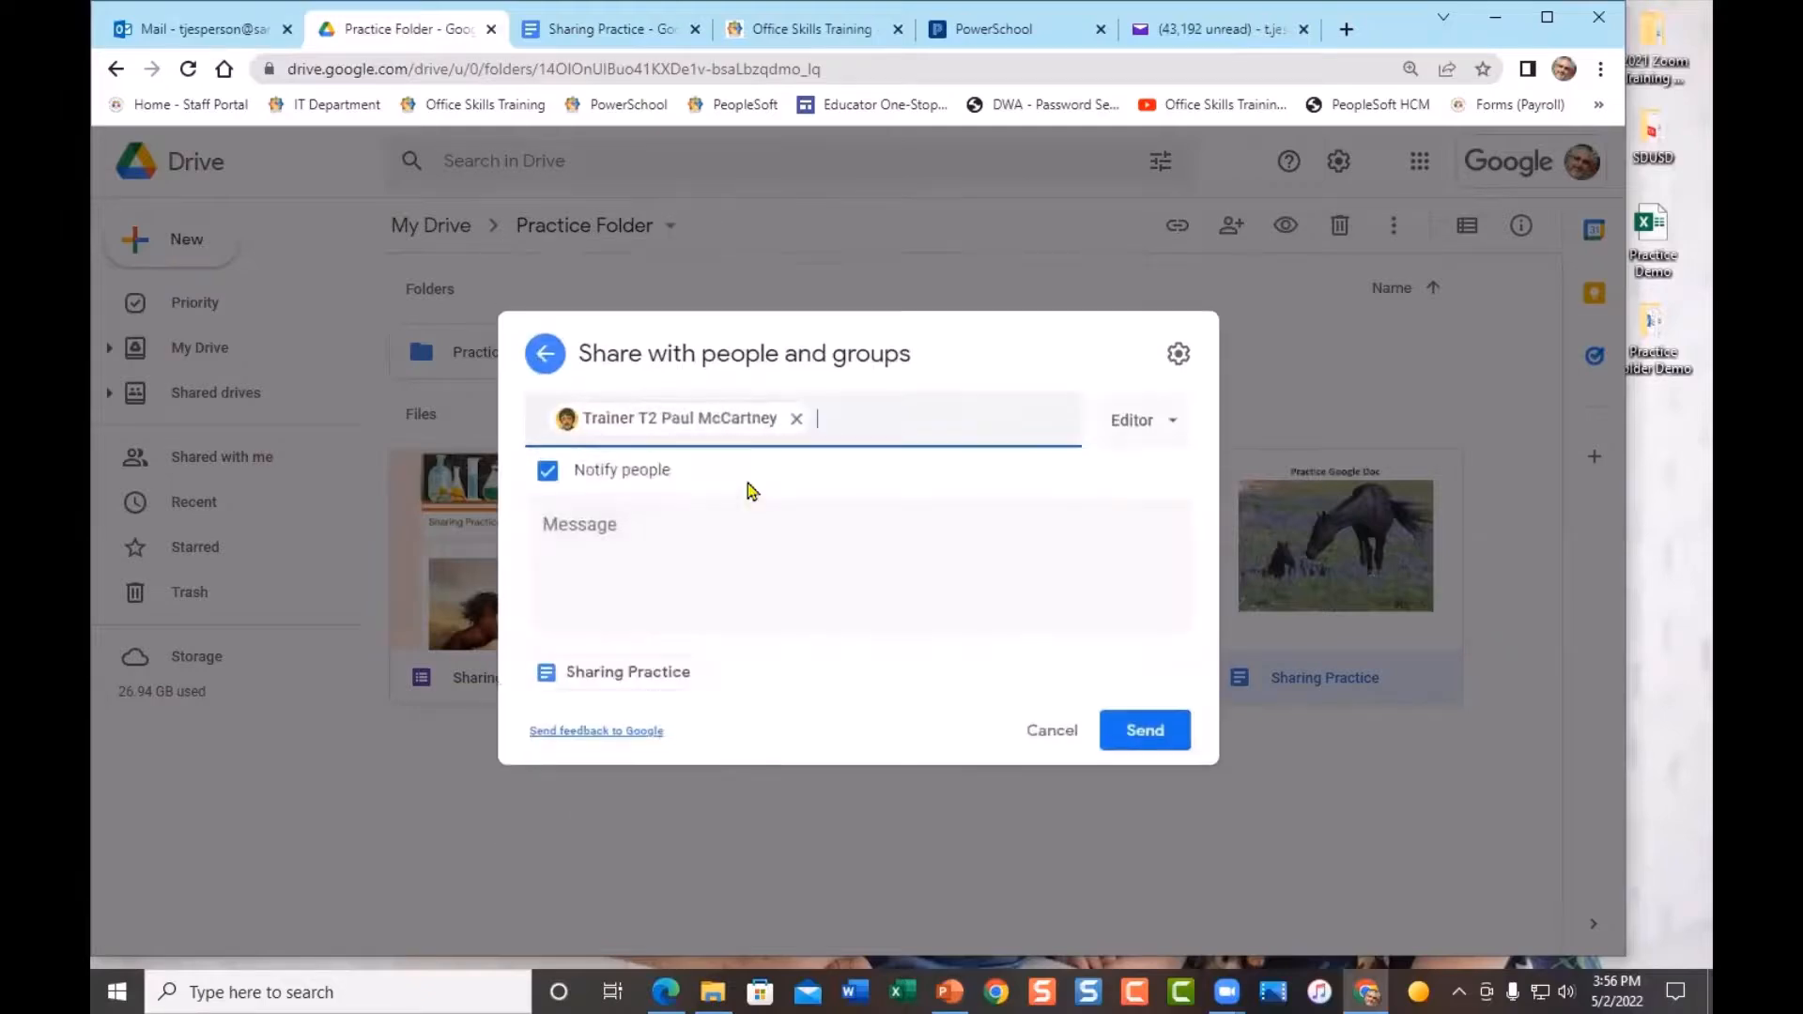
left_click(1149, 739)
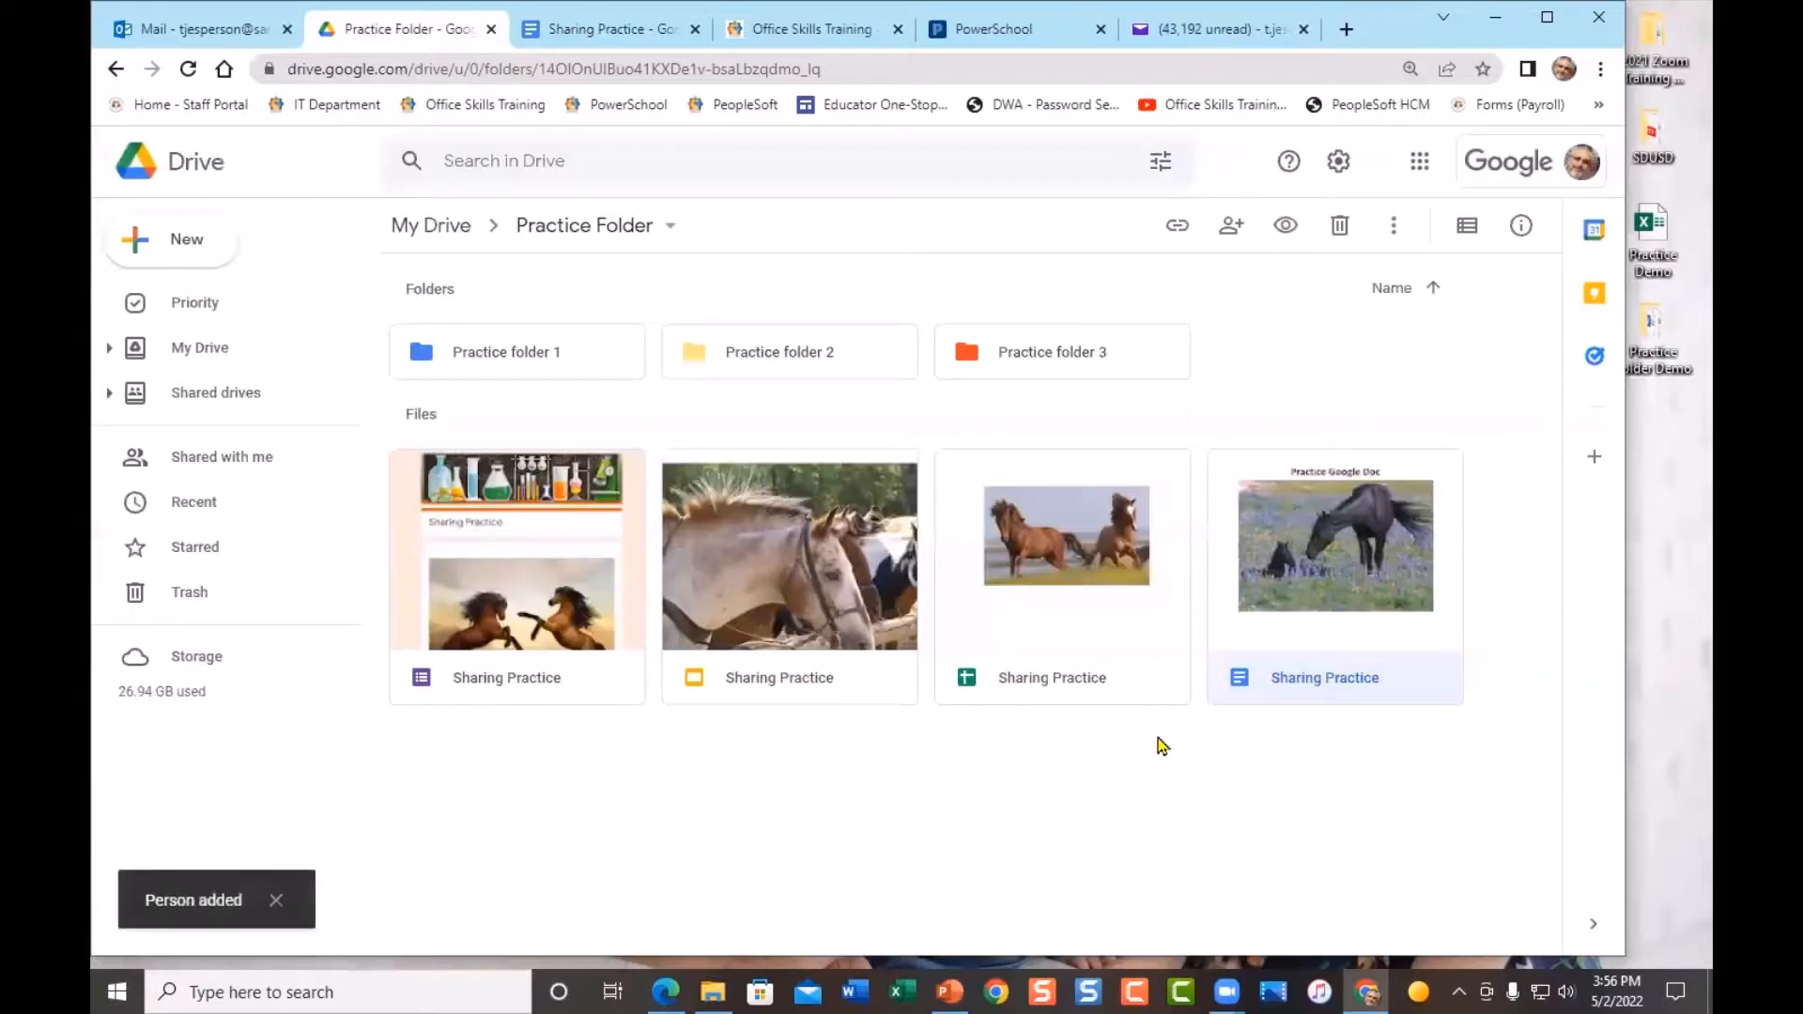
Reopen sharing for the Sharing Practice Google Doc and review the people with access and their roles
right_click(1322, 595)
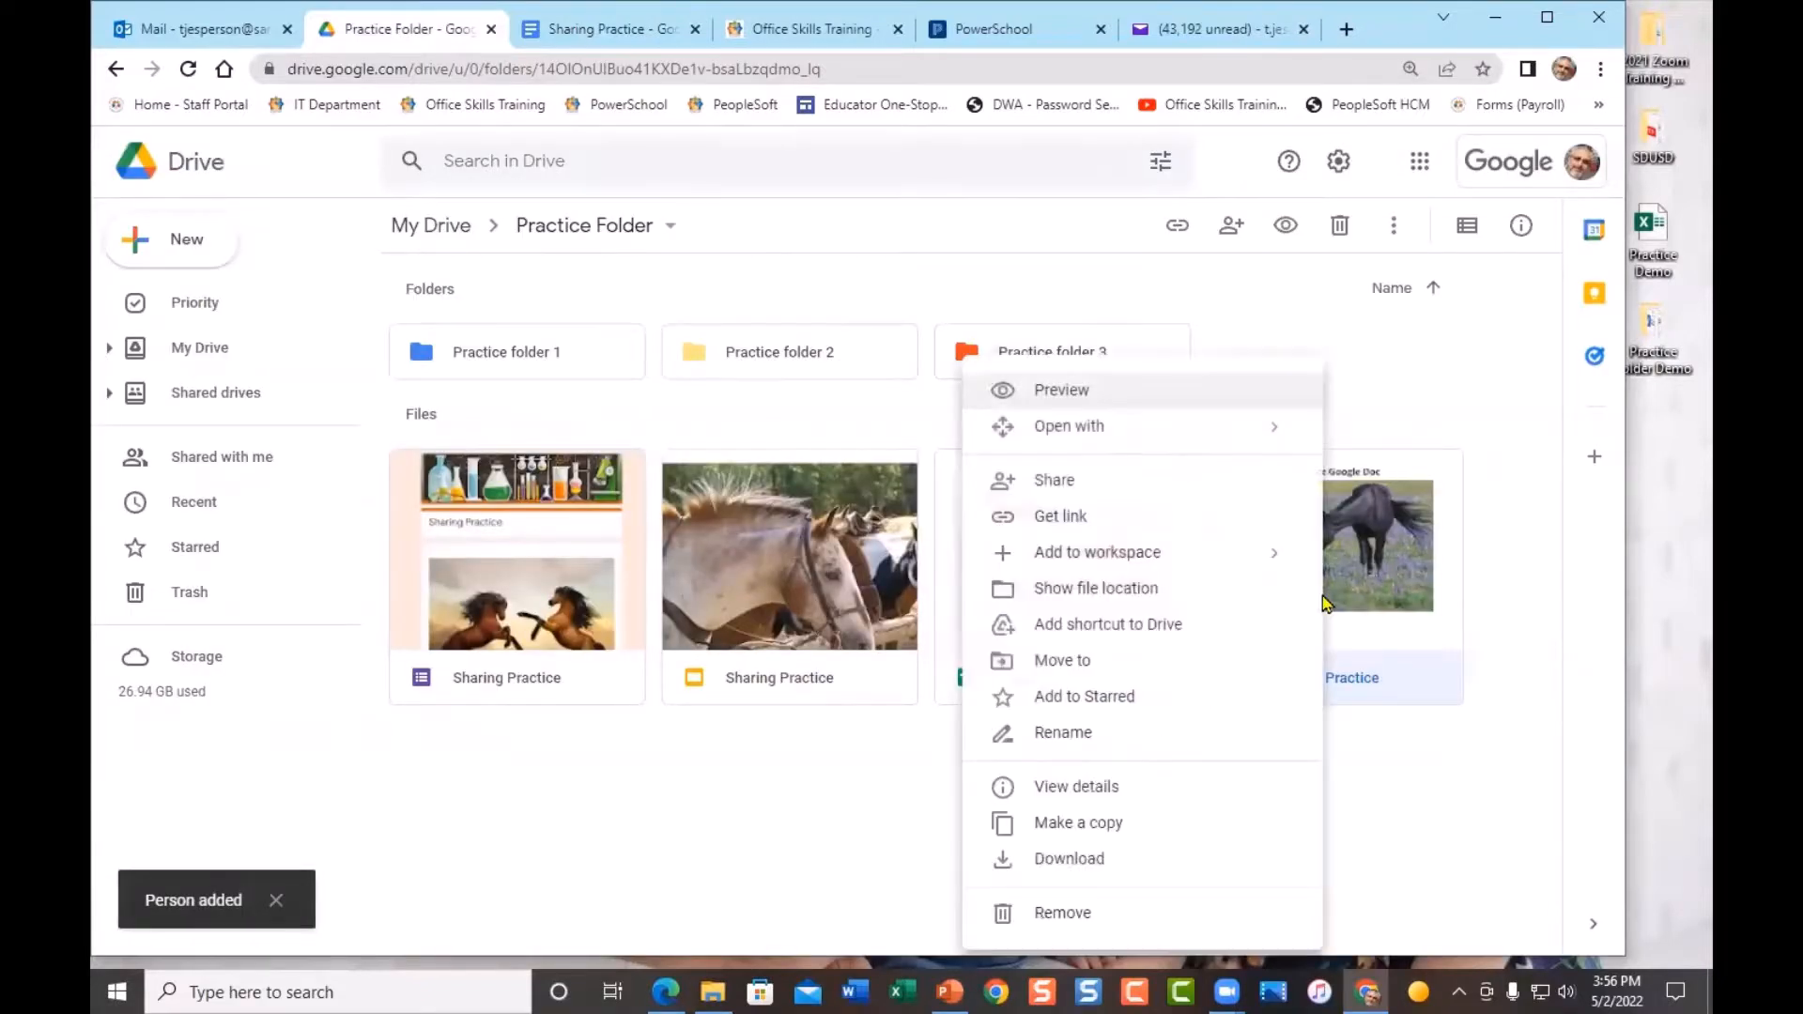
left_click(1117, 488)
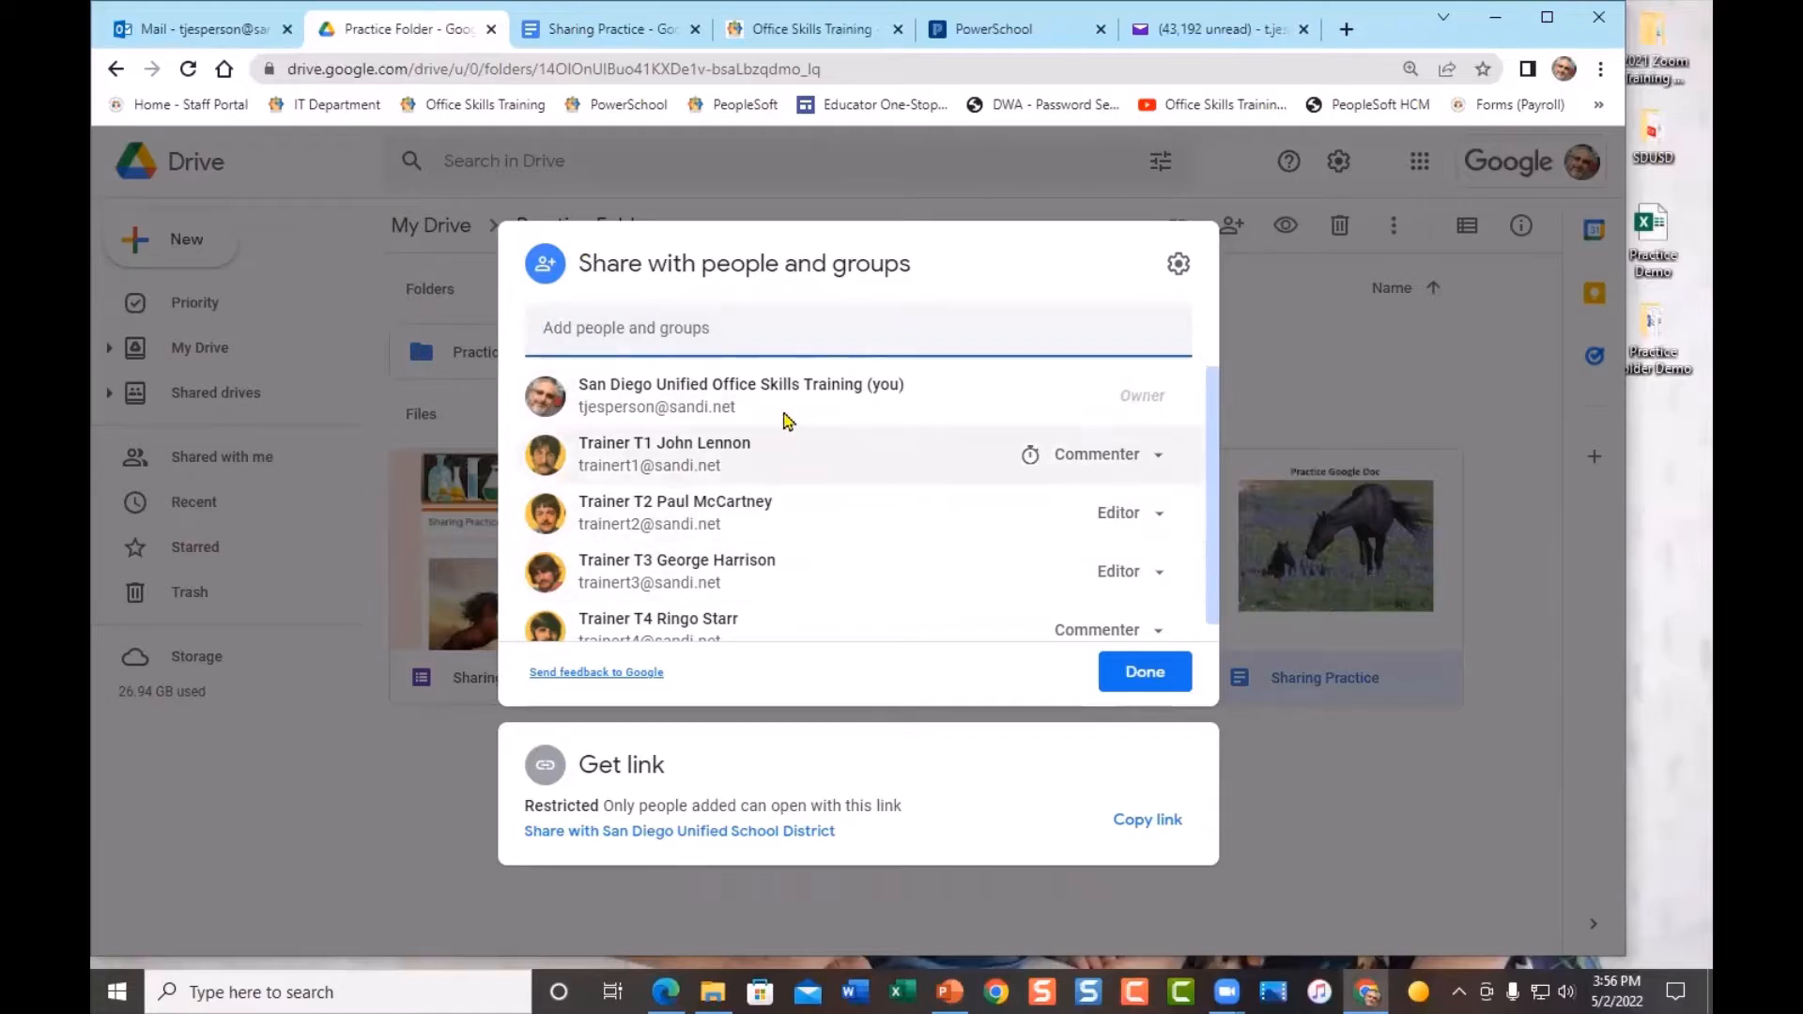
mouse_move(804, 633)
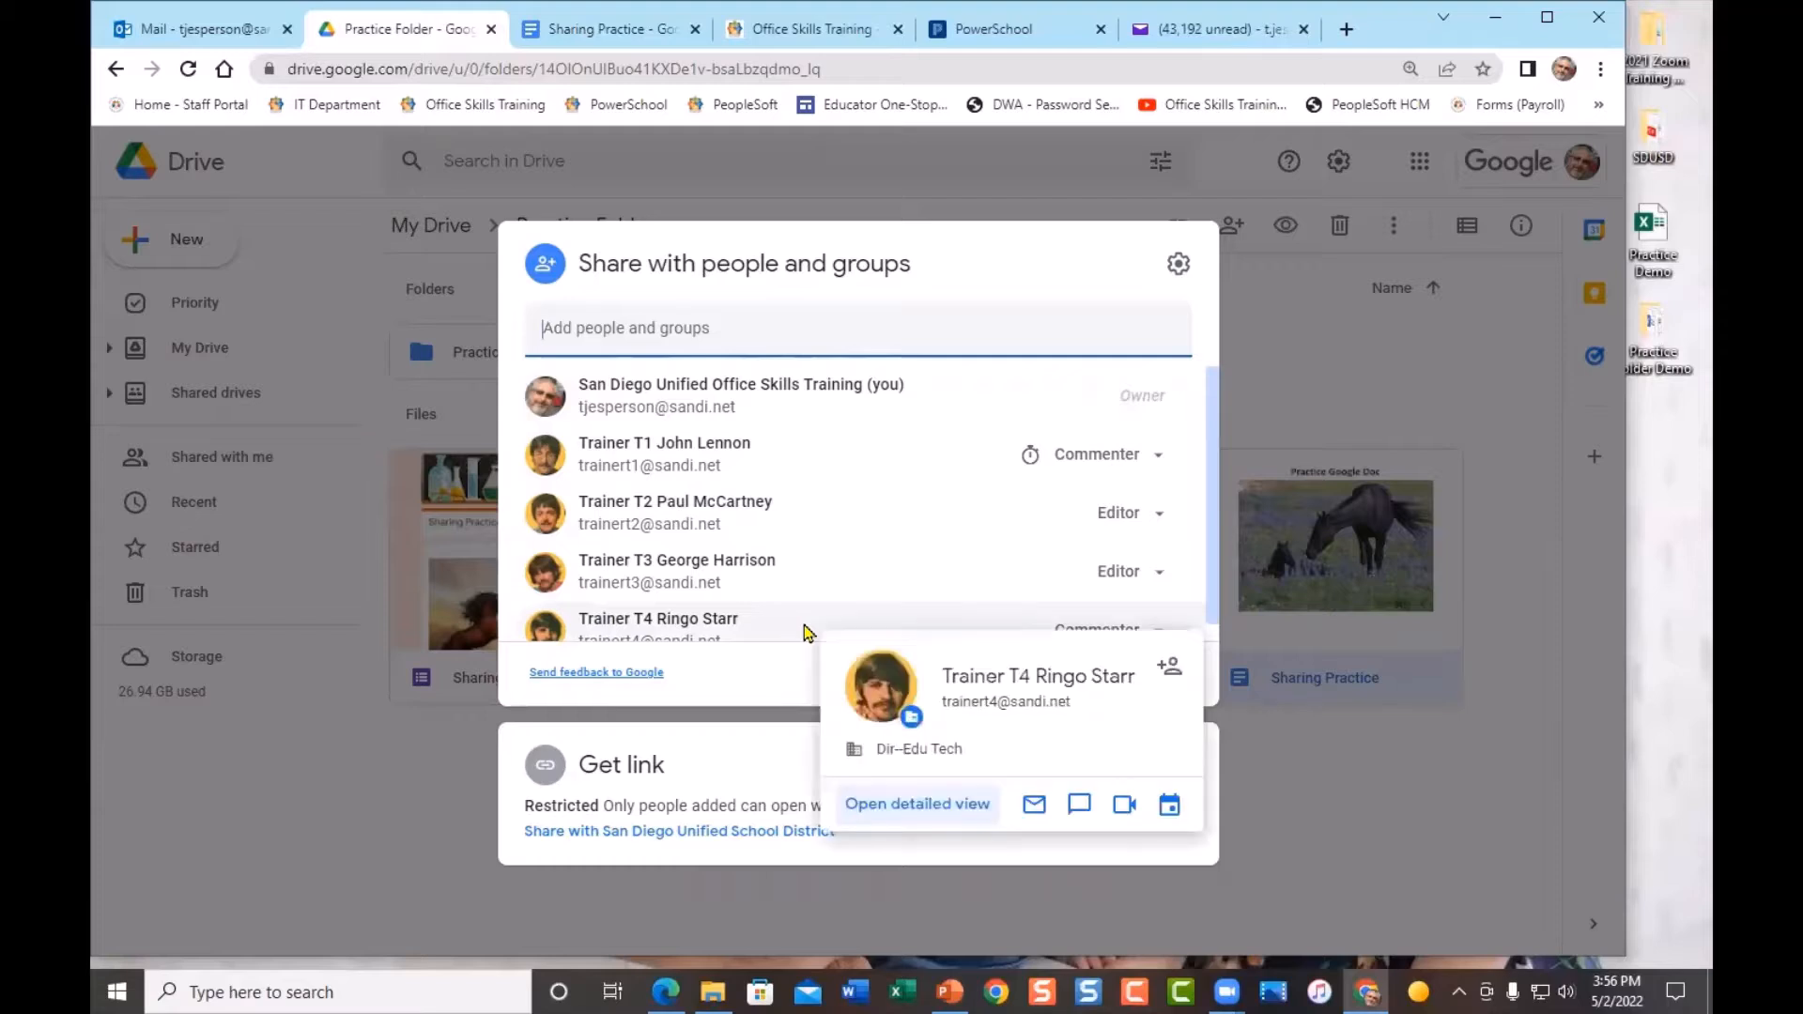